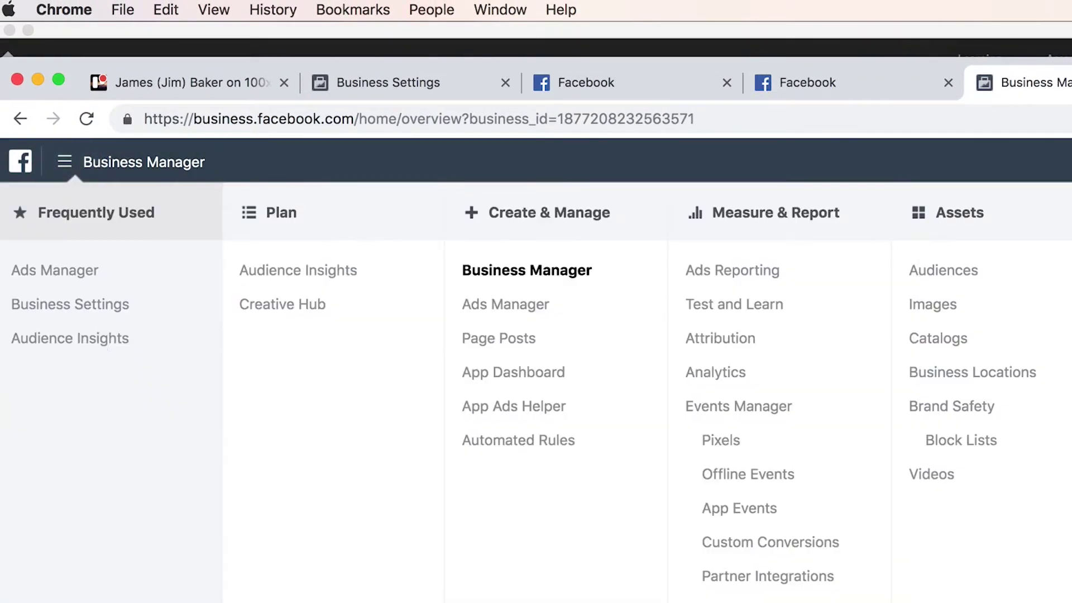
# Step: Open Ads Manager and start a new campaign with the Lead generation objective
pyautogui.click(56, 272)
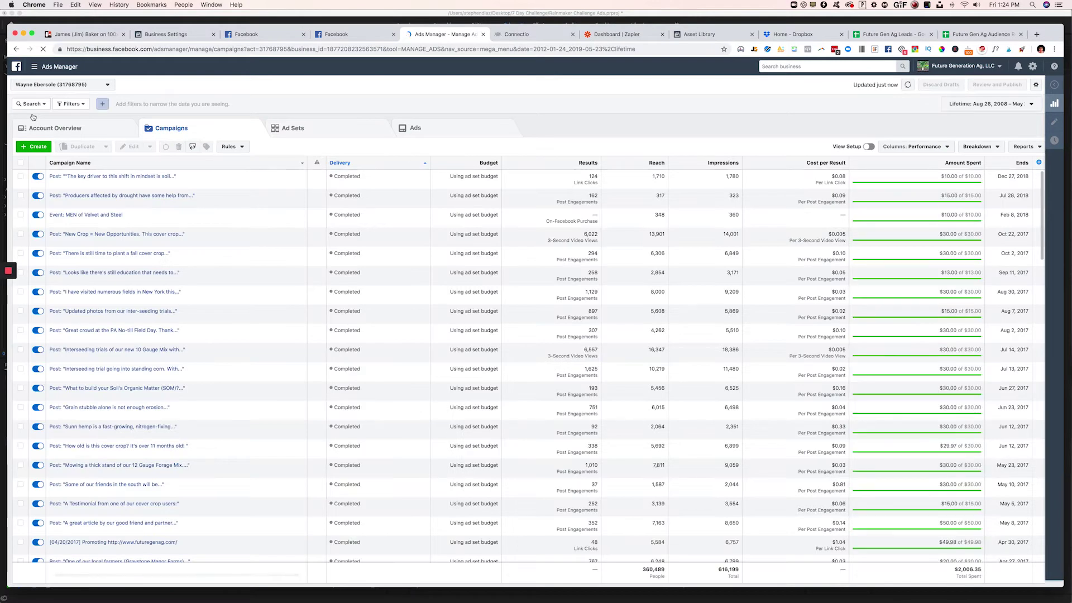
pyautogui.click(40, 145)
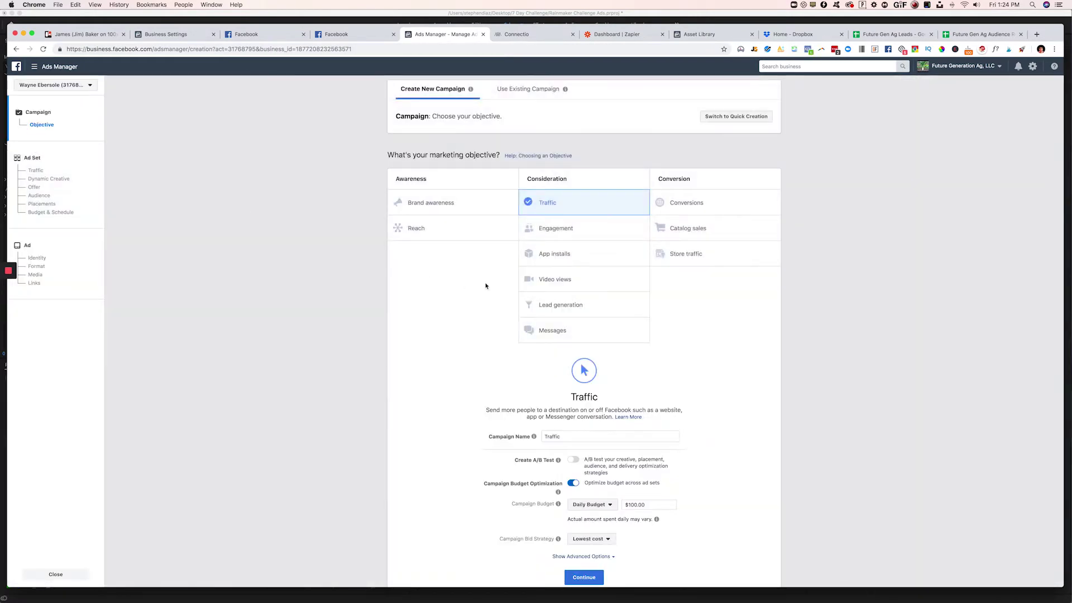
pyautogui.click(562, 307)
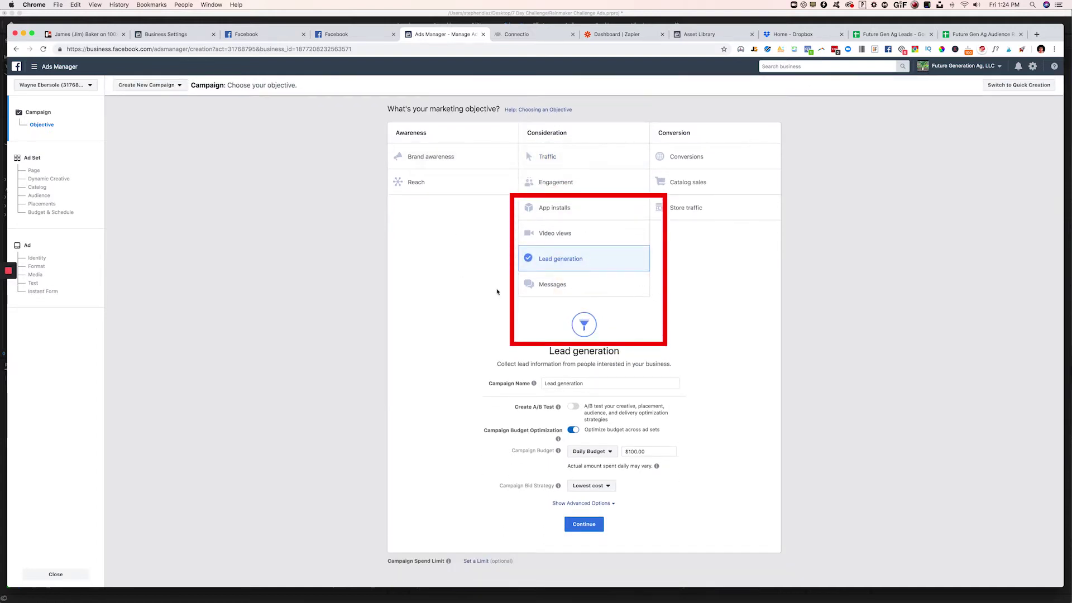
# Step: Name the campaign "Prevent Plant Lead Gen 5-23-19"
pyautogui.doubleClick(562, 376)
pyautogui.tripleClick(561, 375)
pyautogui.write('Lead Gen')
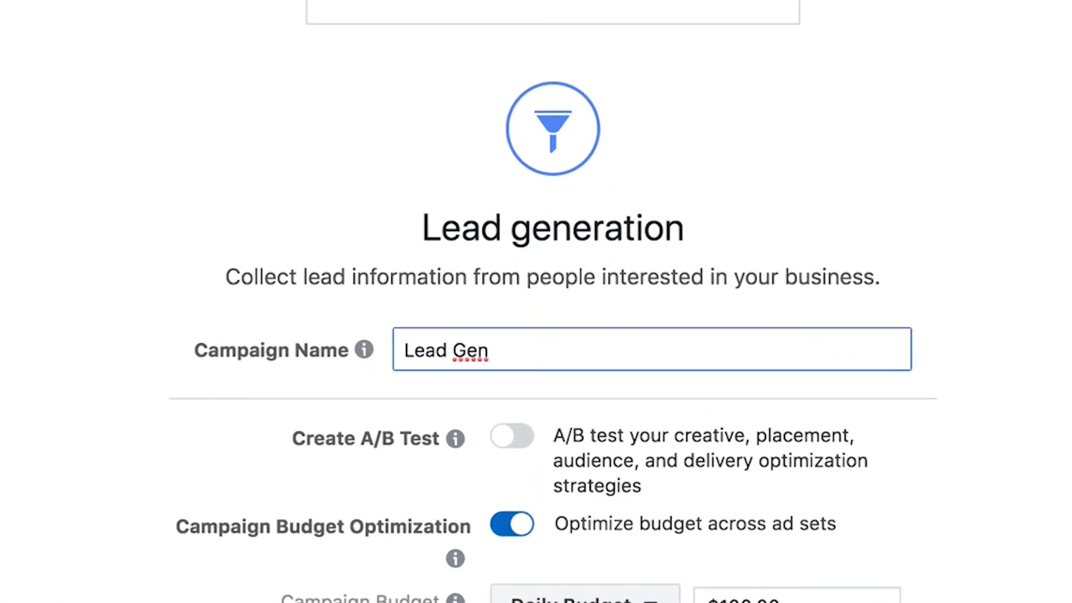
pyautogui.click(403, 350)
pyautogui.write('Prevent Plant')
pyautogui.click(617, 350)
pyautogui.write('5-23-19')
pyautogui.moveTo(619, 350); pyautogui.dragTo(998, 393)
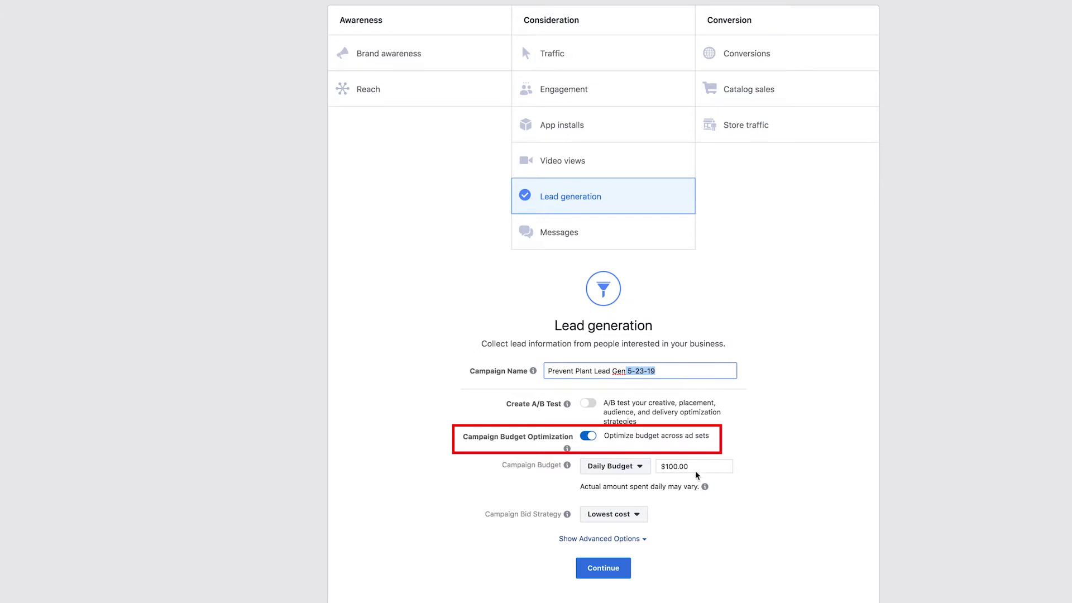
# Step: Set the daily campaign budget to $20 with the Lowest cost bid strategy and continue to the ad set
pyautogui.doubleClick(669, 464)
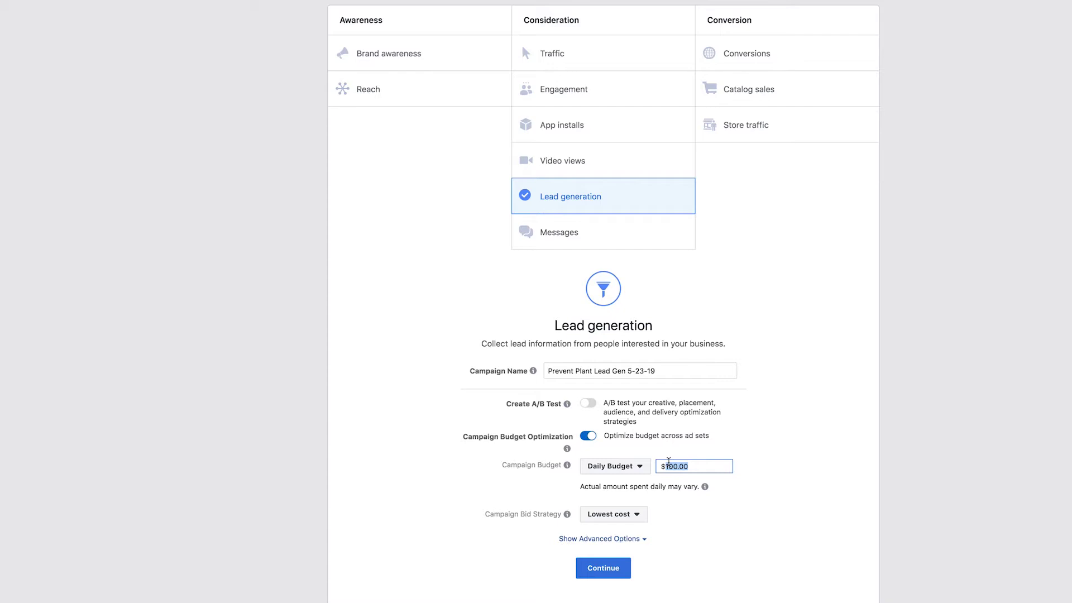
pyautogui.write('20')
pyautogui.scroll(-1, 632, 513)
pyautogui.click(632, 503)
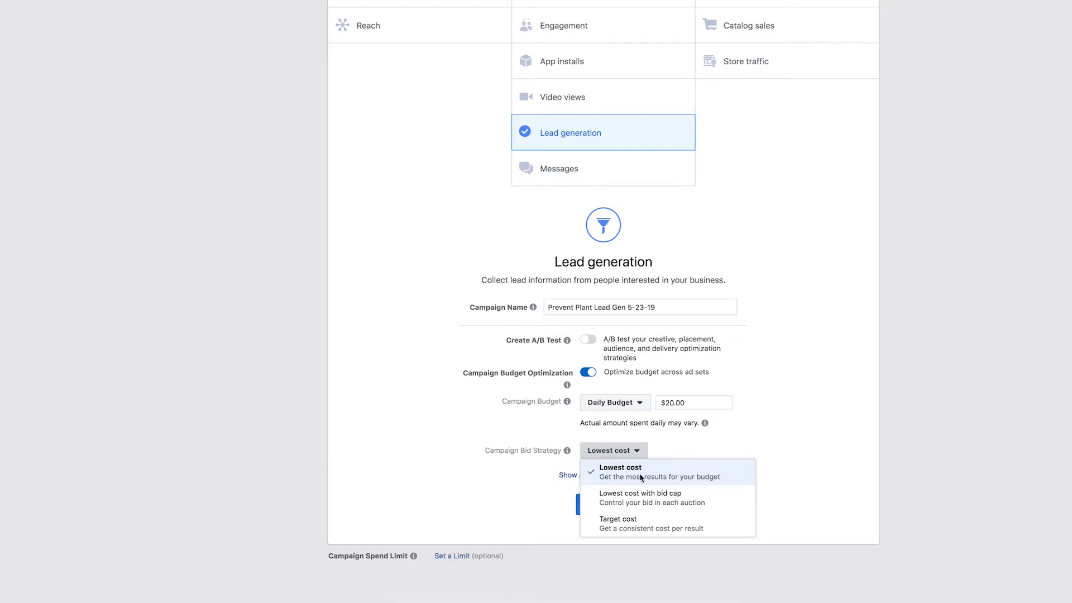
pyautogui.click(640, 477)
pyautogui.click(617, 476)
pyautogui.click(606, 453)
pyautogui.click(605, 506)
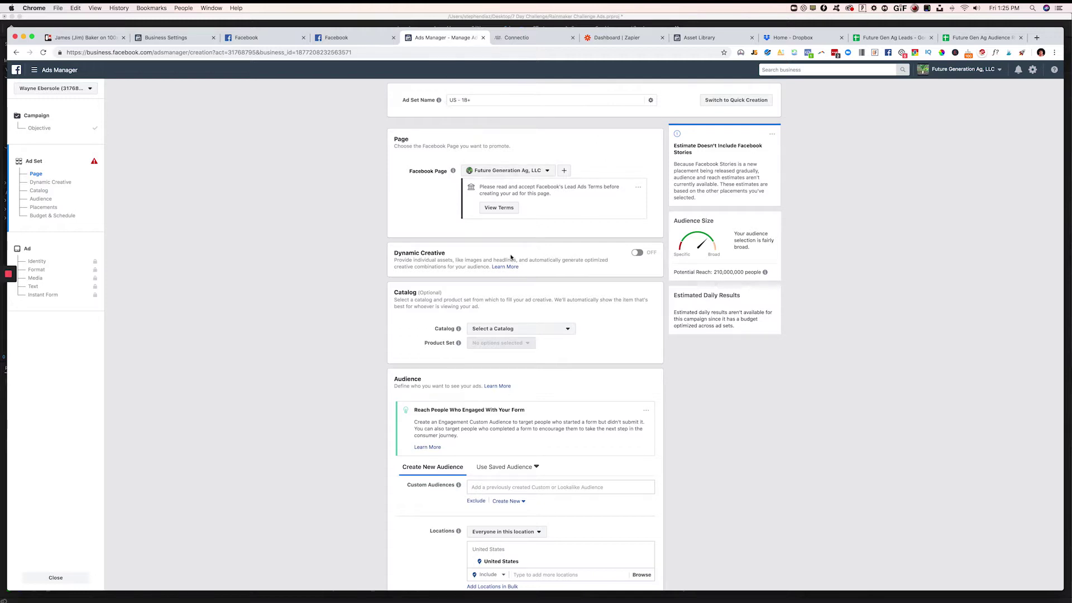
# Step: Look over the ad set's page, catalog and audience sections
pyautogui.scroll(-3, 510, 257)
pyautogui.scroll(2, 497, 191)
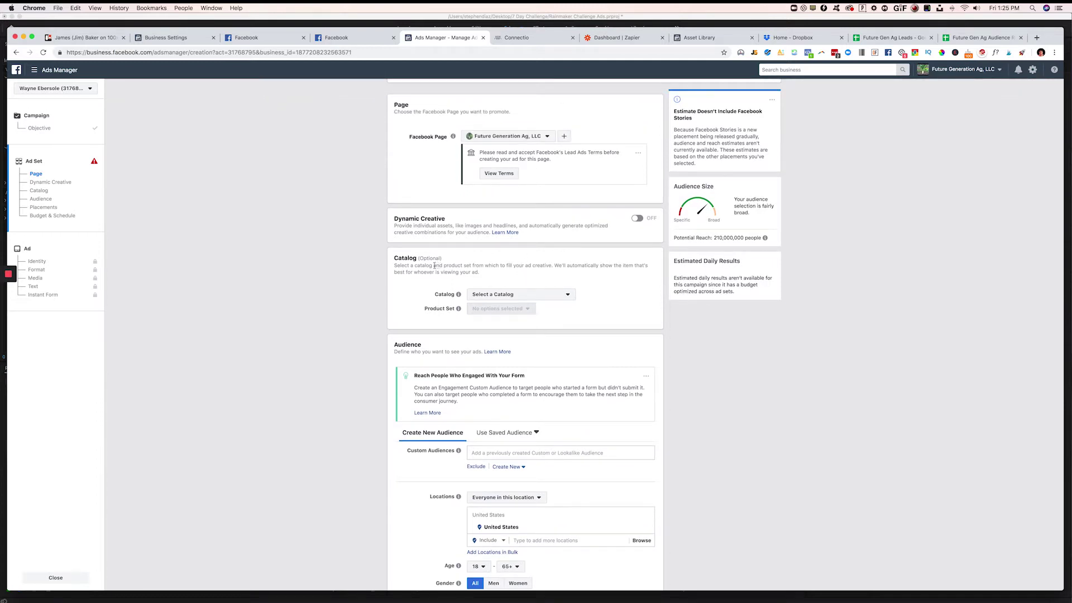
pyautogui.moveTo(429, 266); pyautogui.dragTo(478, 276)
pyautogui.scroll(-8, 313, 300)
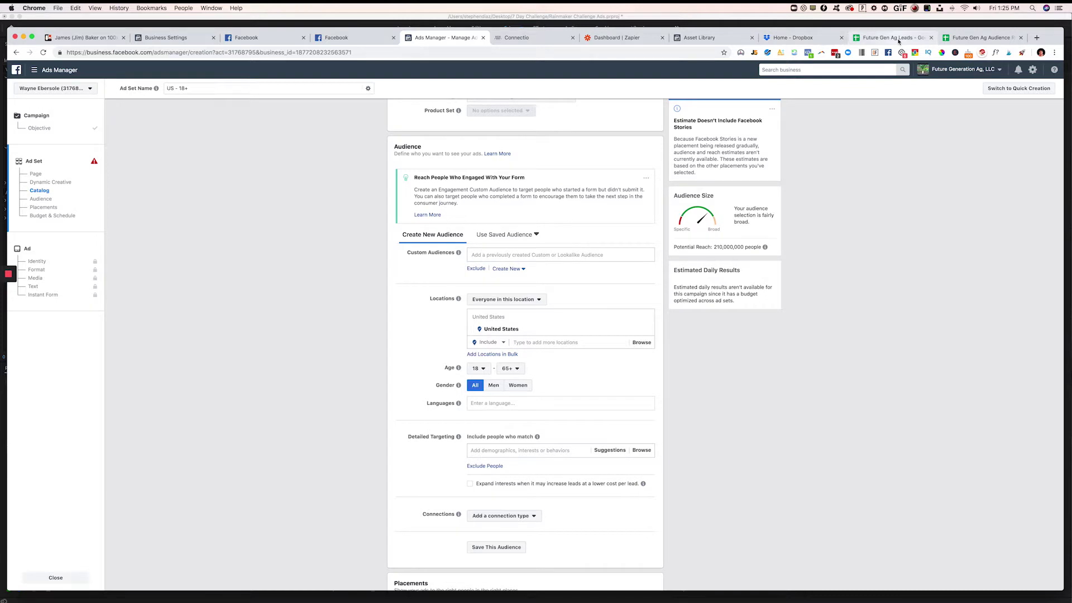
# Step: Place the Future Gen Ag Audience Research spreadsheet beside Ads Manager and examine its location, age, gender and relationship status columns
pyautogui.moveTo(974, 39); pyautogui.dragTo(534, 37)
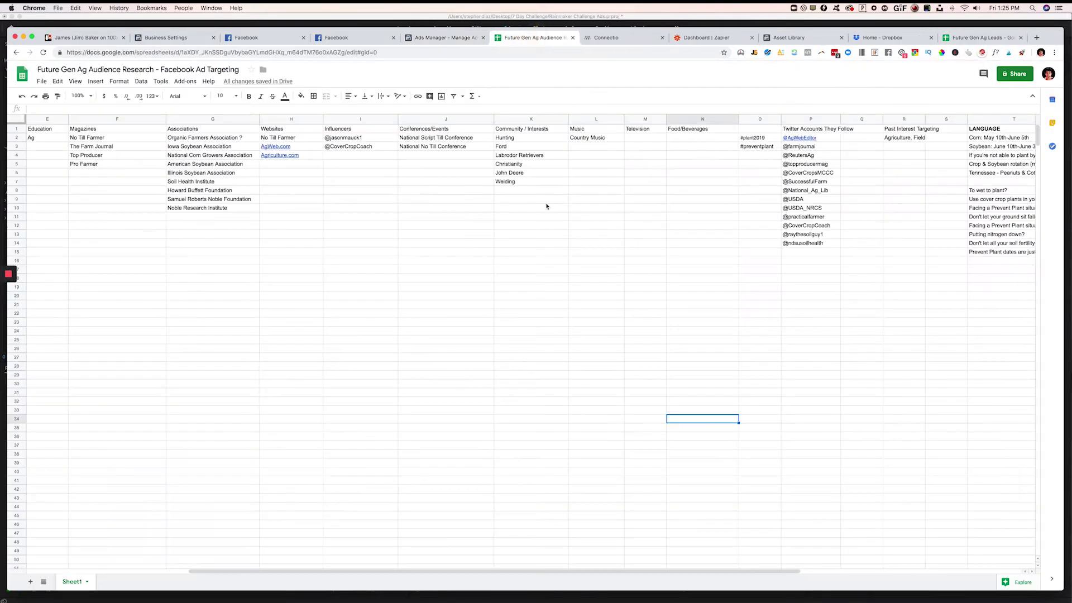
pyautogui.click(490, 225)
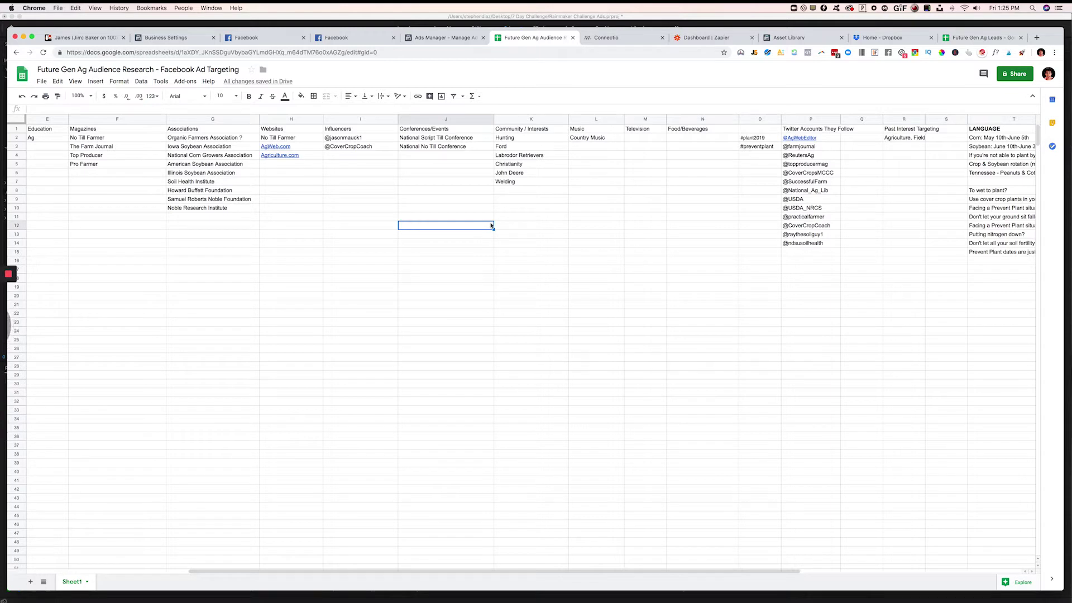
pyautogui.moveTo(302, 576); pyautogui.dragTo(136, 569)
pyautogui.click(420, 459)
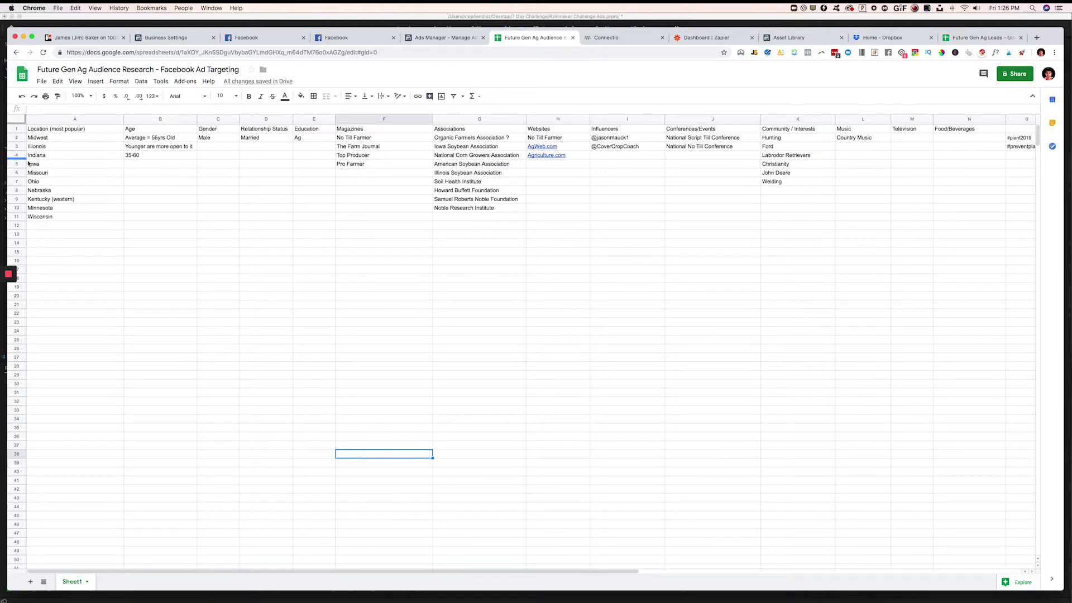
pyautogui.click(17, 147)
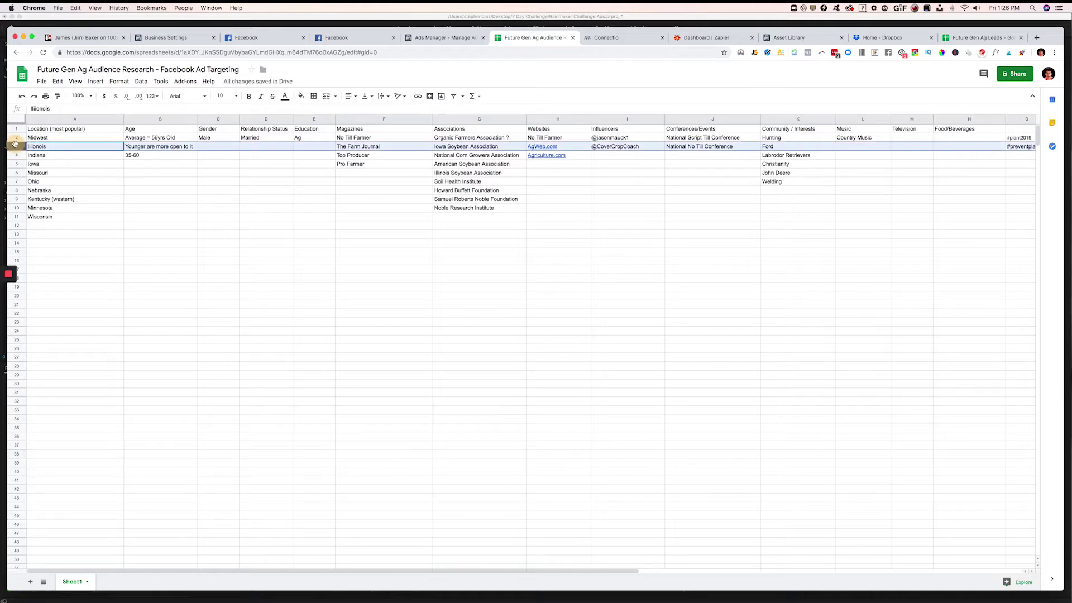
pyautogui.click(17, 216)
pyautogui.click(147, 156)
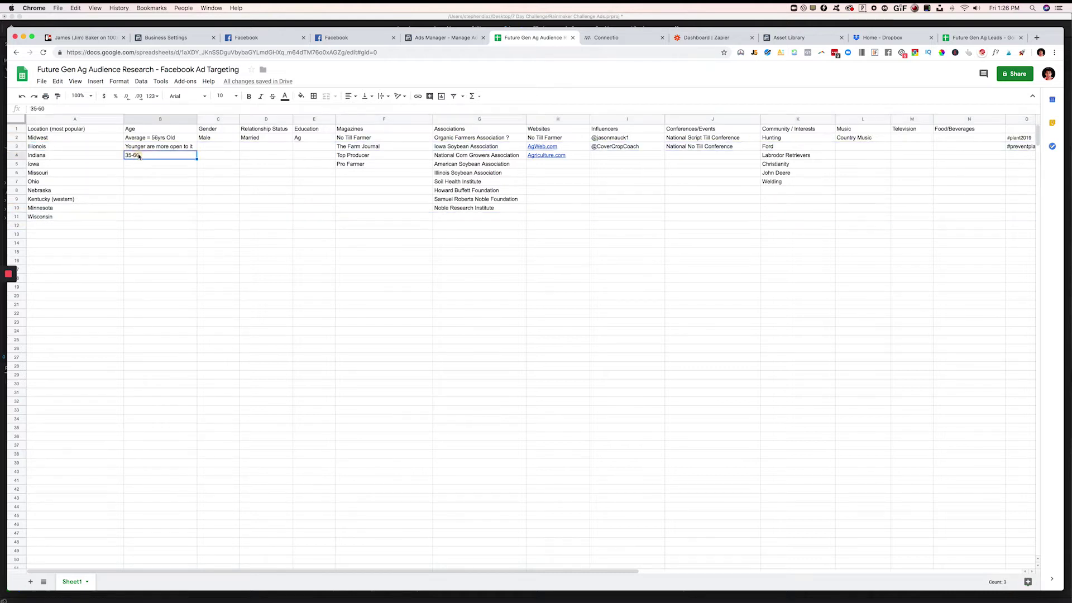
pyautogui.click(218, 141)
pyautogui.click(259, 140)
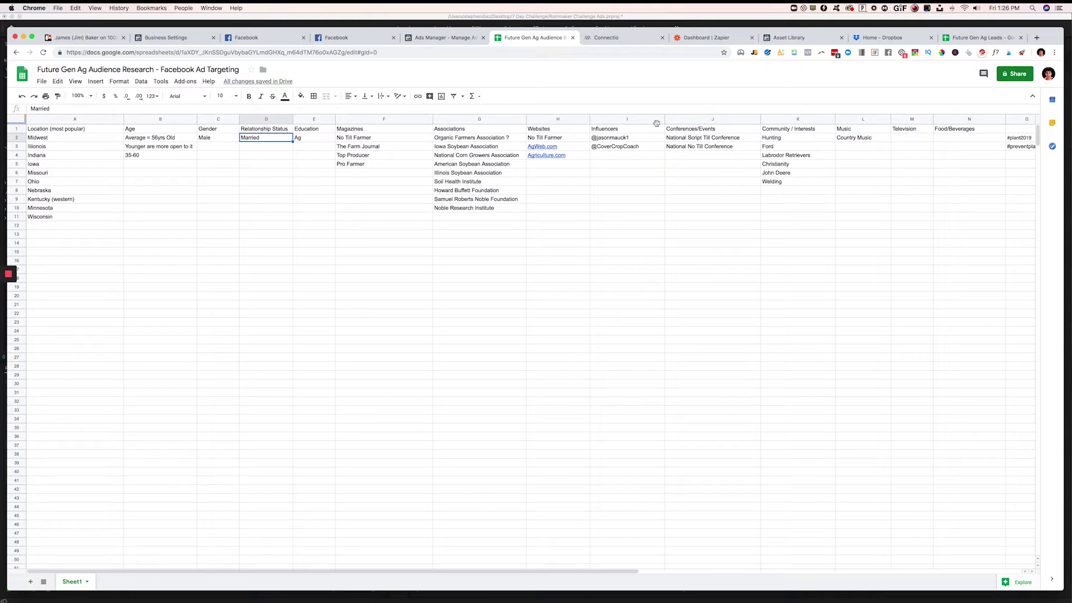
# Step: Return to Ads Manager and replace the United States audience location with the state of Illinois
pyautogui.click(461, 38)
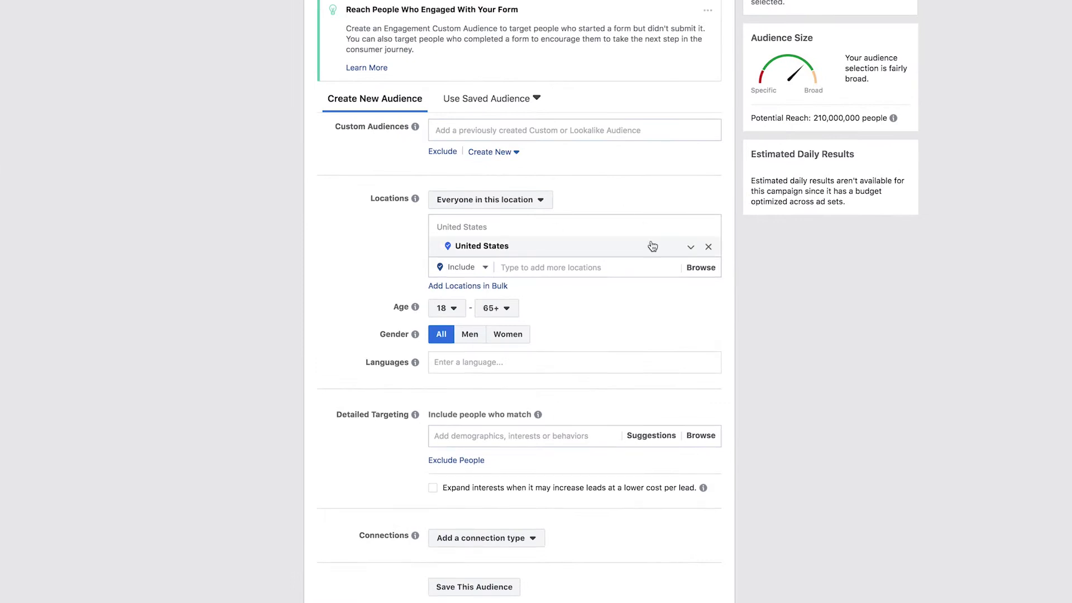
pyautogui.click(710, 247)
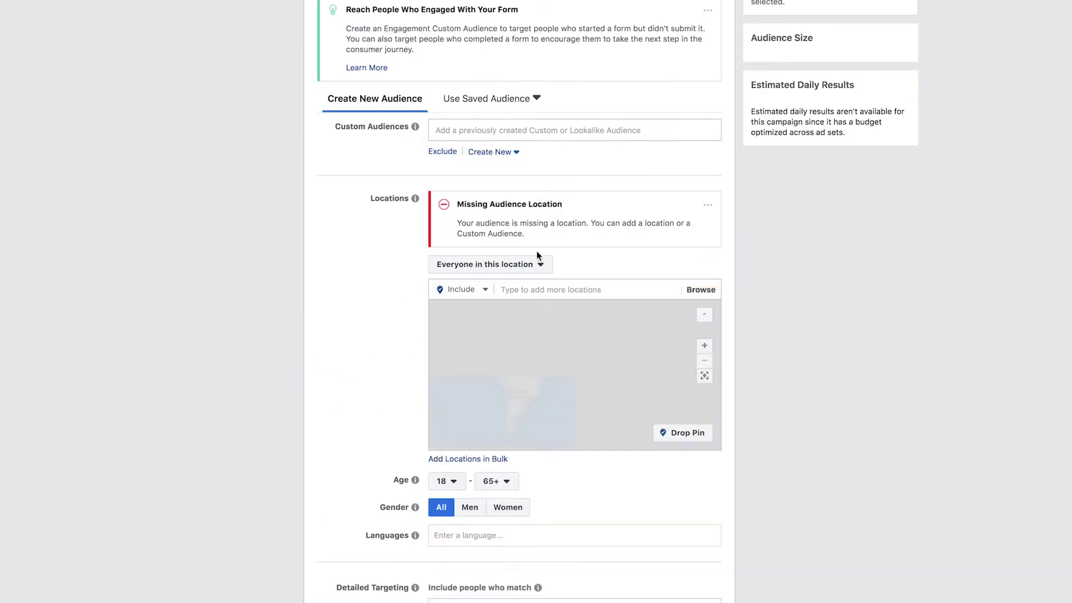
pyautogui.click(513, 289)
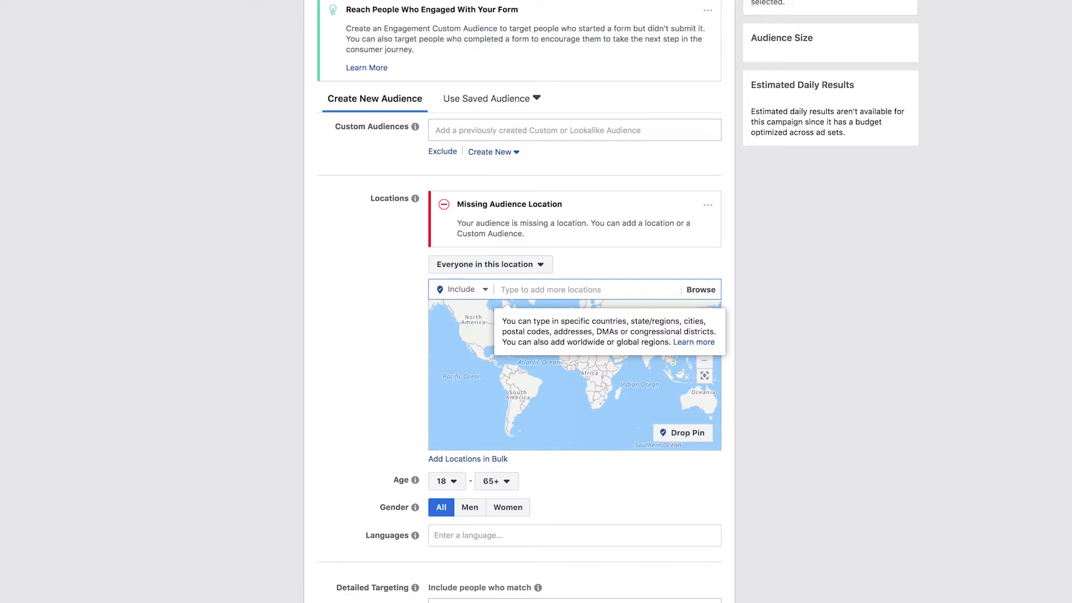
pyautogui.write('illi')
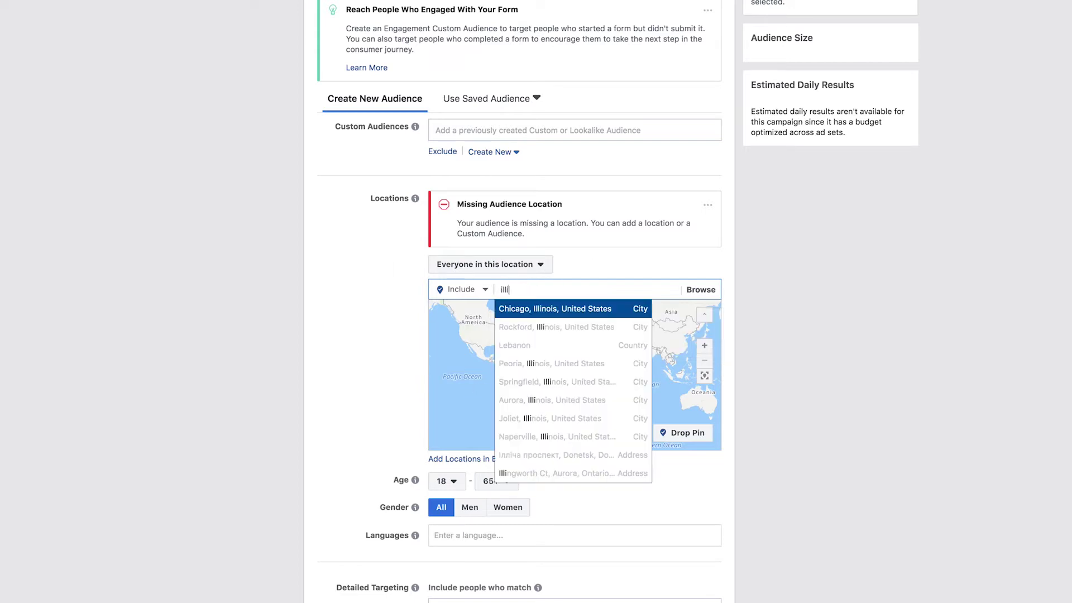
pyautogui.write('nois')
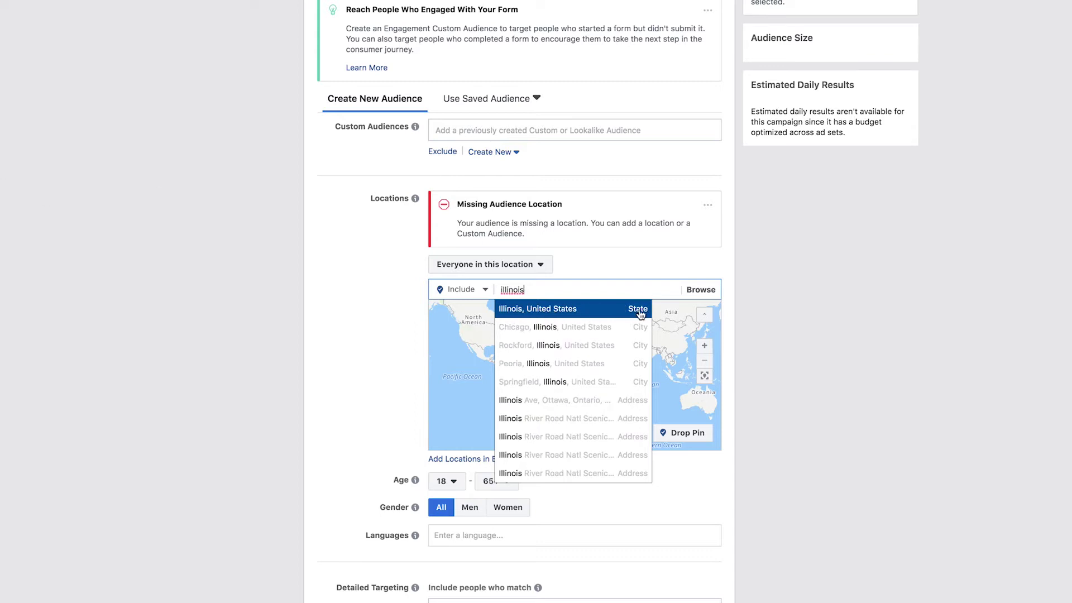
pyautogui.click(601, 311)
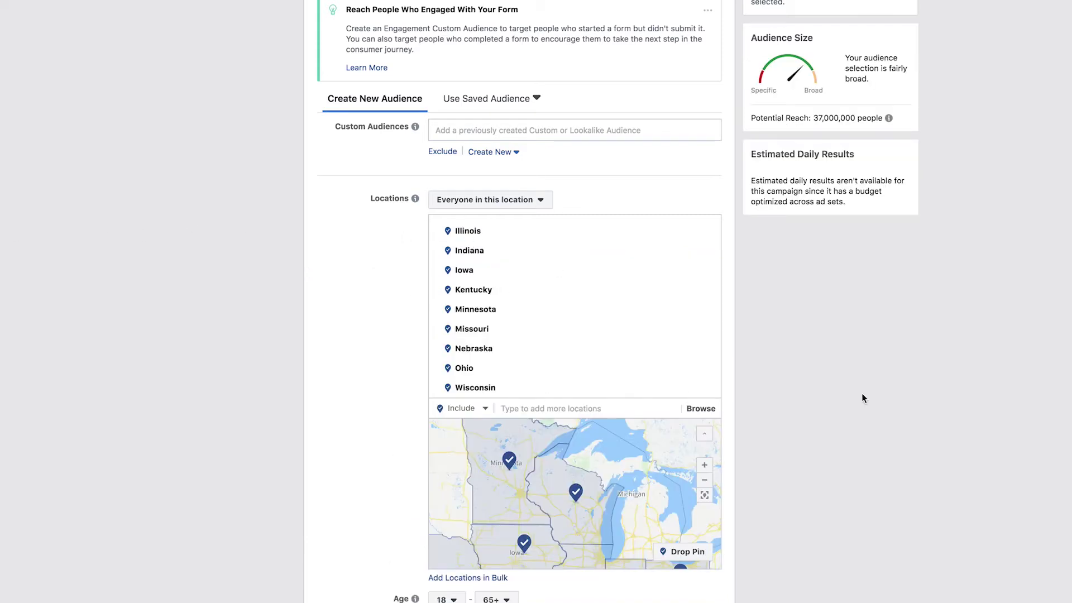
# Step: Check the area covered by the selected Midwest states on the location map
pyautogui.scroll(-3, 887, 395)
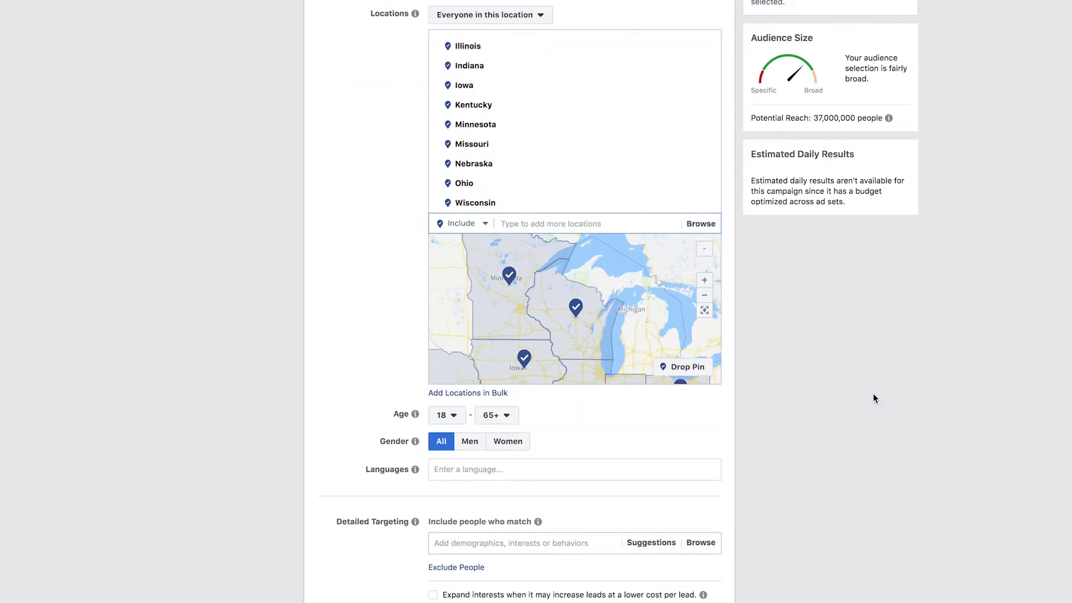
pyautogui.click(705, 296)
pyautogui.click(705, 296)
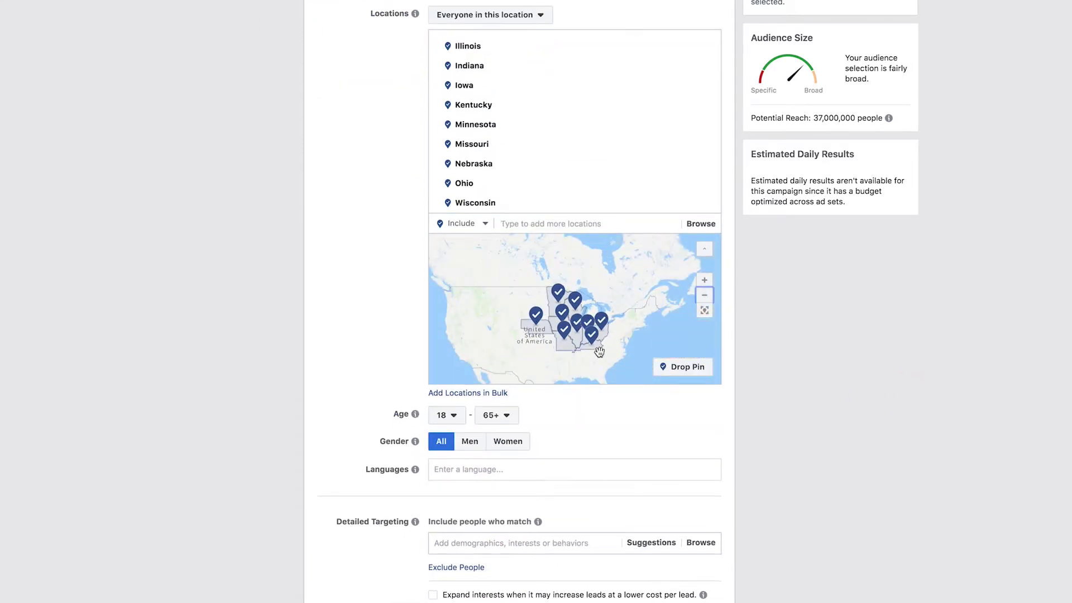
pyautogui.click(705, 282)
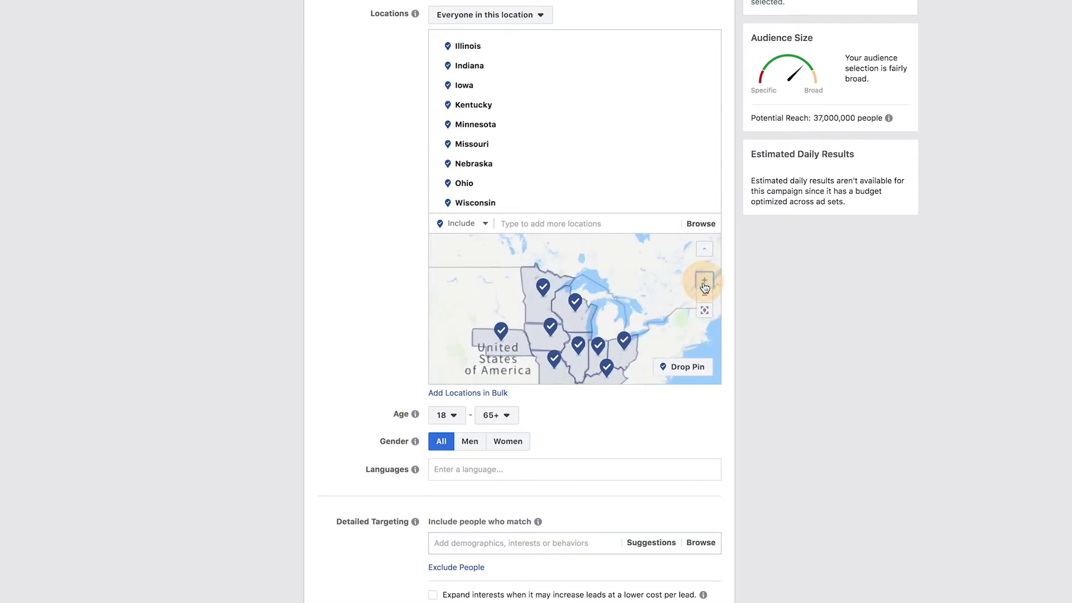
pyautogui.moveTo(619, 317); pyautogui.dragTo(642, 310)
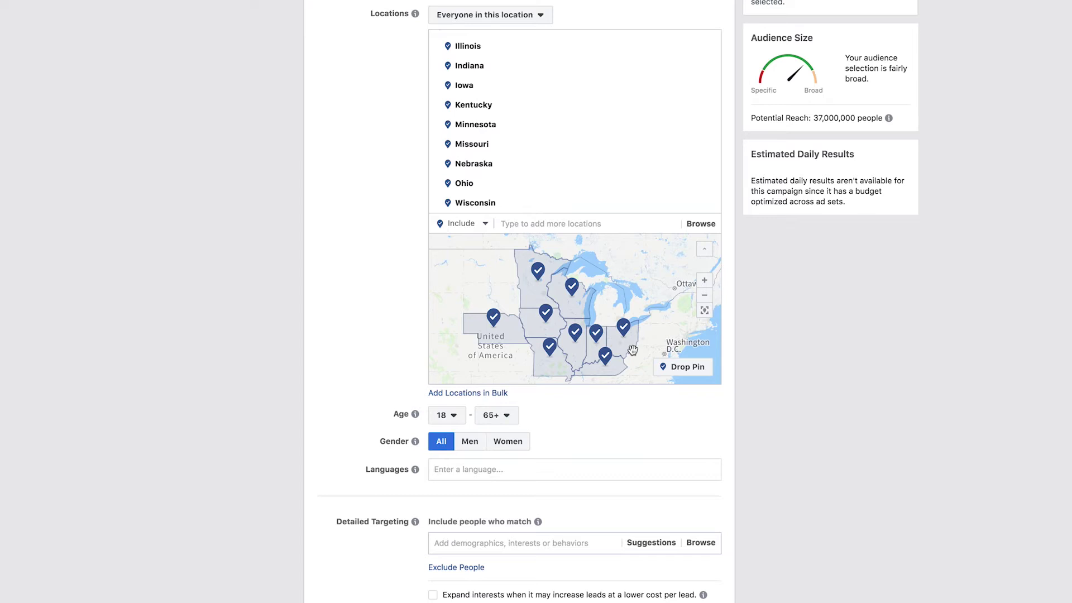
# Step: Set the audience age range to 35–61 and restrict the gender to Men
pyautogui.click(453, 416)
pyautogui.scroll(-1, 435, 545)
pyautogui.scroll(-3, 446, 536)
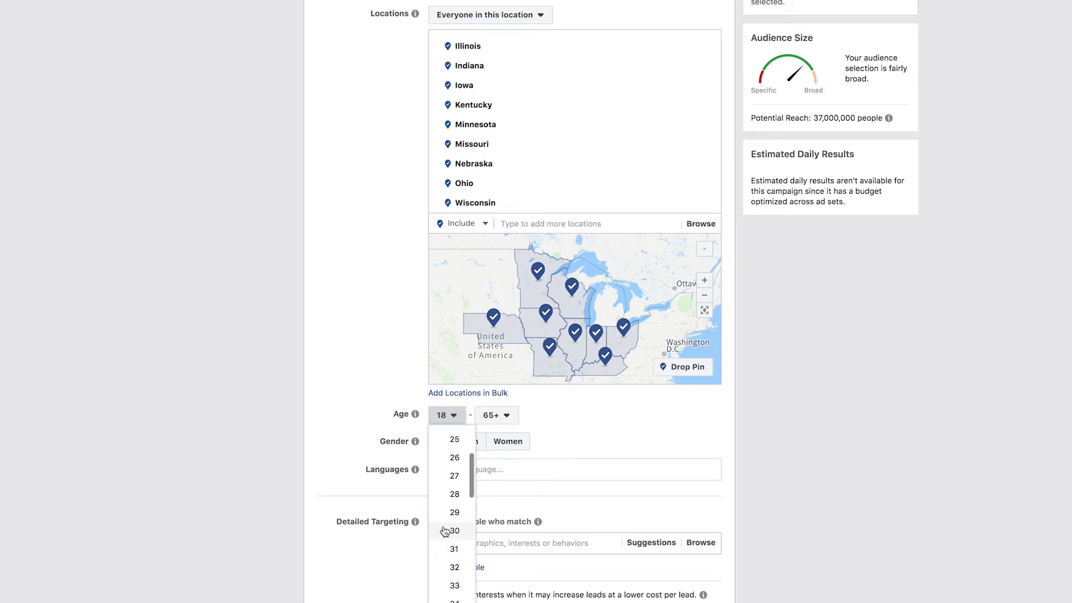
pyautogui.click(455, 574)
pyautogui.click(490, 419)
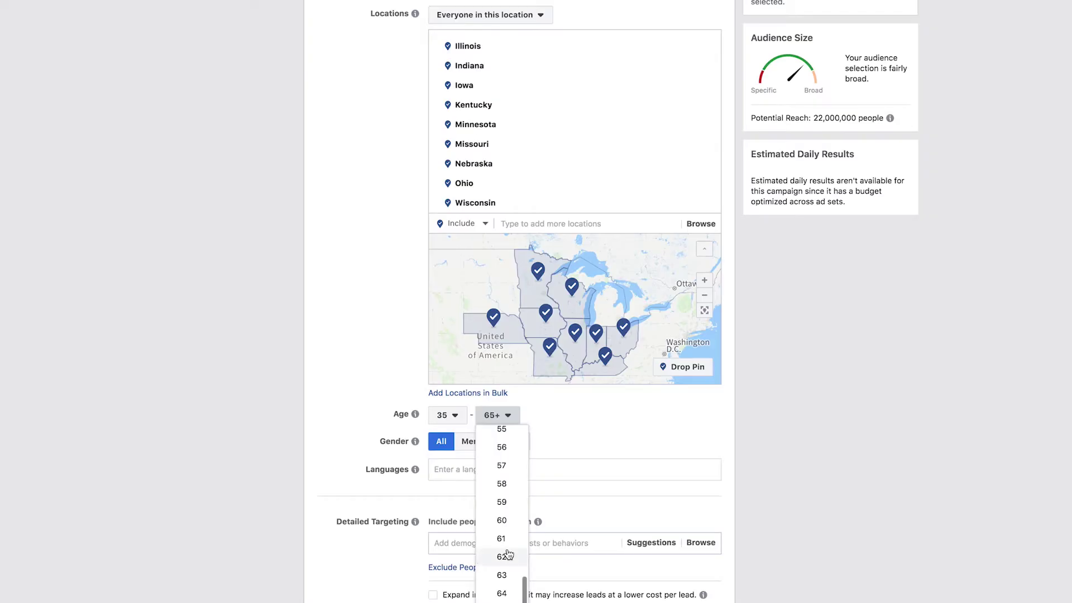
pyautogui.click(498, 537)
pyautogui.click(477, 442)
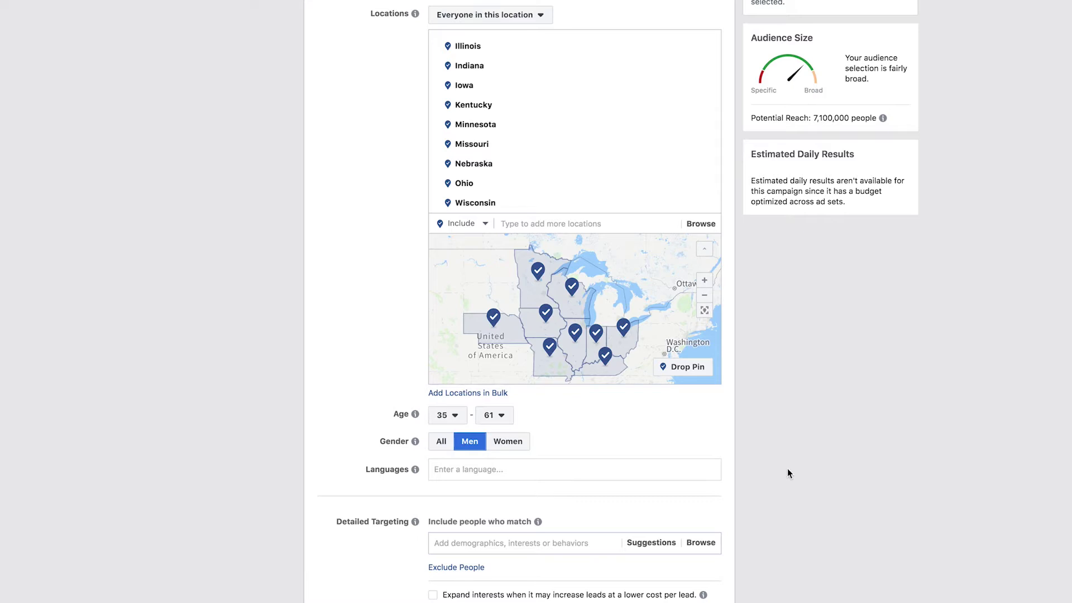
# Step: Switch to the Future Gen Ag Audience Research spreadsheet and copy No Till Farmer from the Magazines column
pyautogui.scroll(-5, 787, 468)
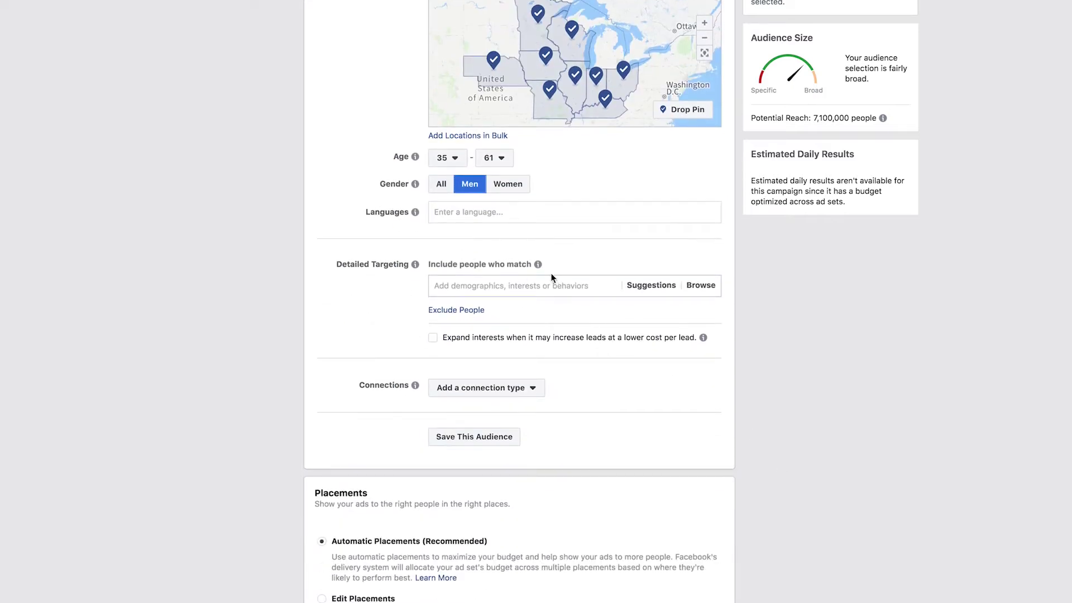
pyautogui.click(529, 283)
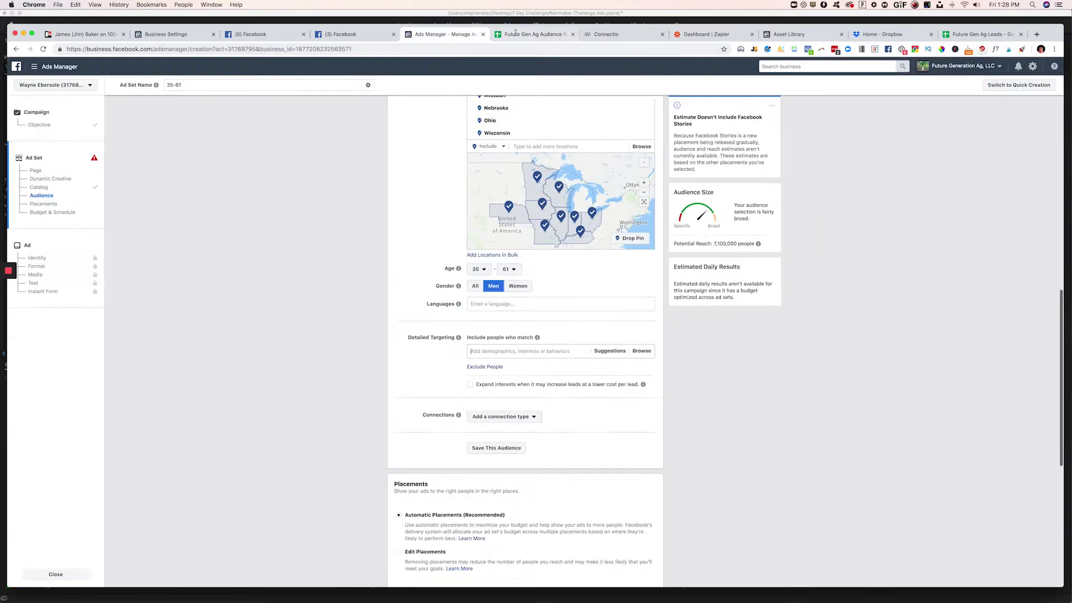
pyautogui.click(531, 34)
pyautogui.click(450, 29)
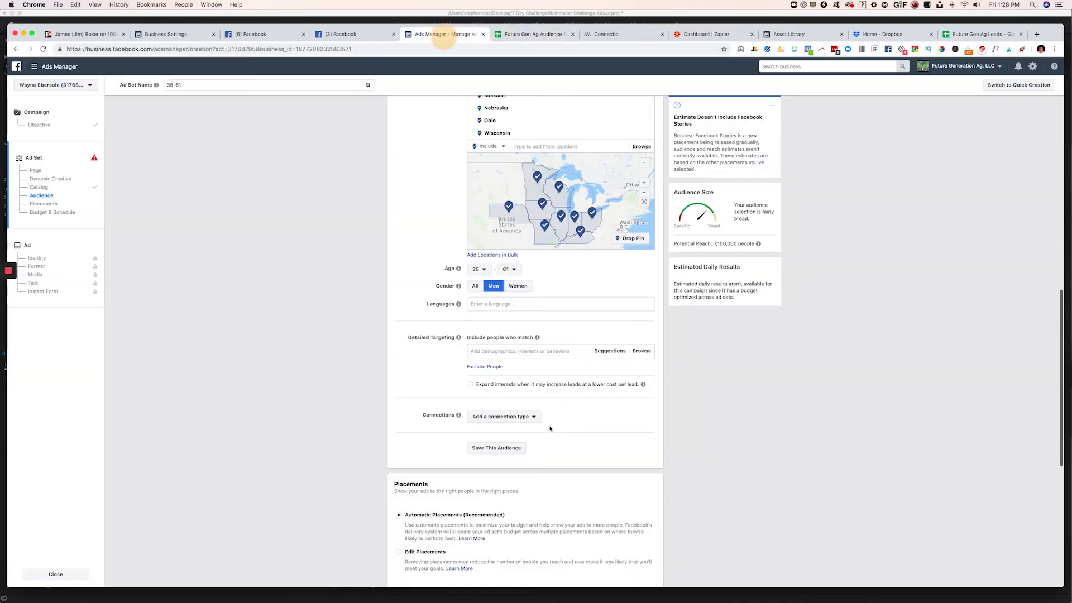
pyautogui.click(512, 34)
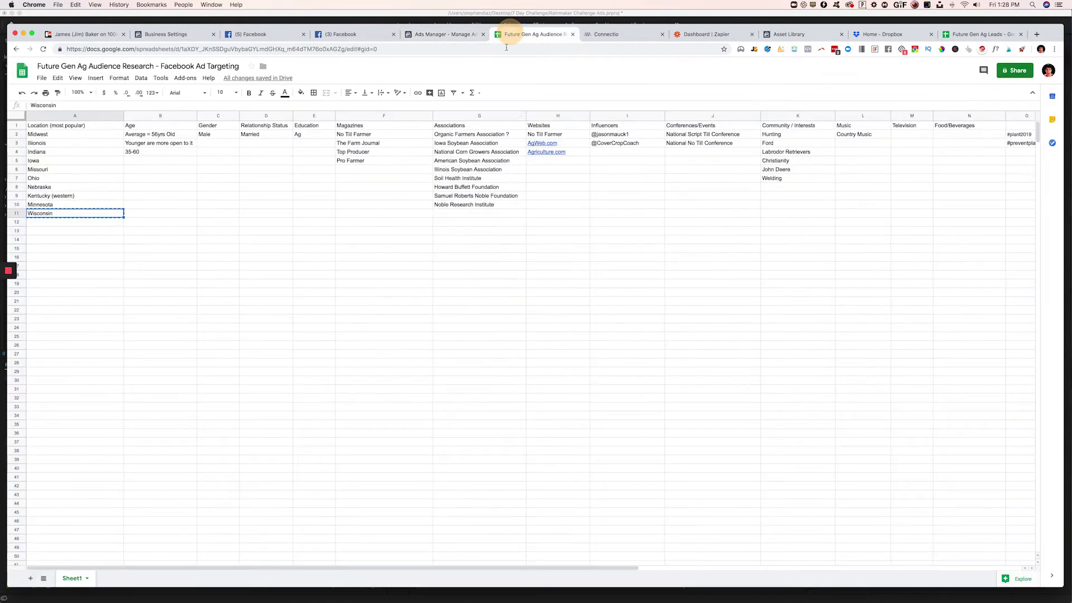
pyautogui.click(466, 134)
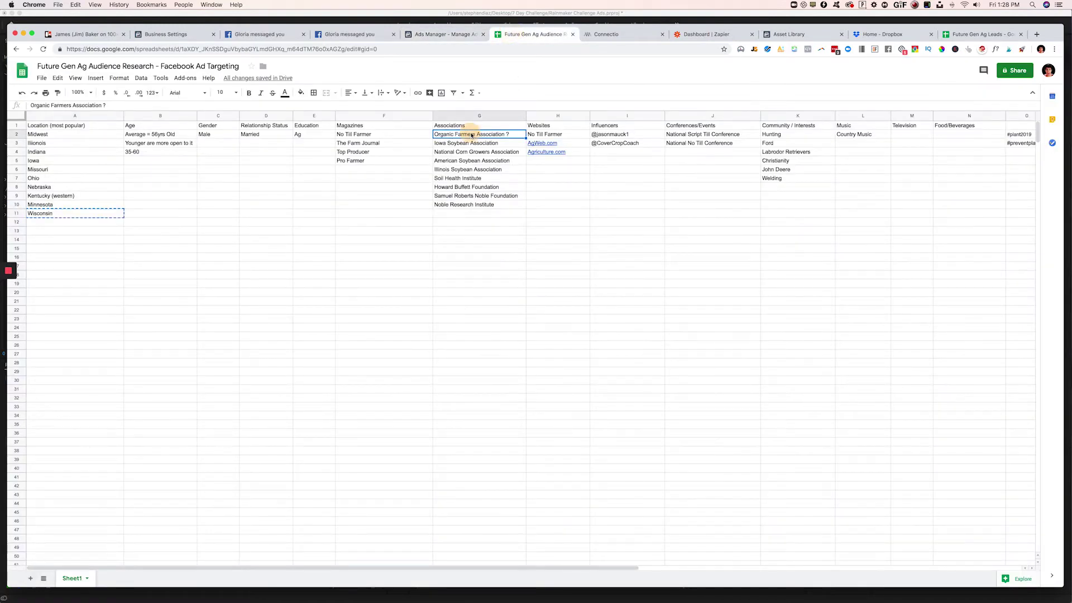
pyautogui.click(356, 135)
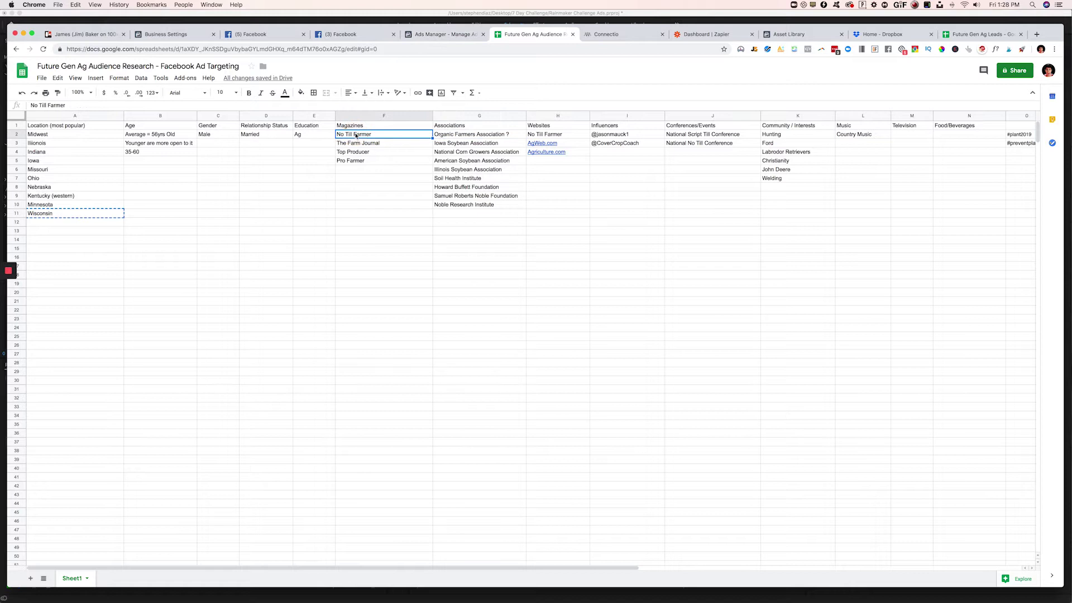
pyautogui.hotkey('ctrl', 'c')
# Step: Return to Ads Manager and search the ad set's detailed targeting for No Till Farmer
pyautogui.click(444, 34)
pyautogui.hotkey('ctrl', 'v')
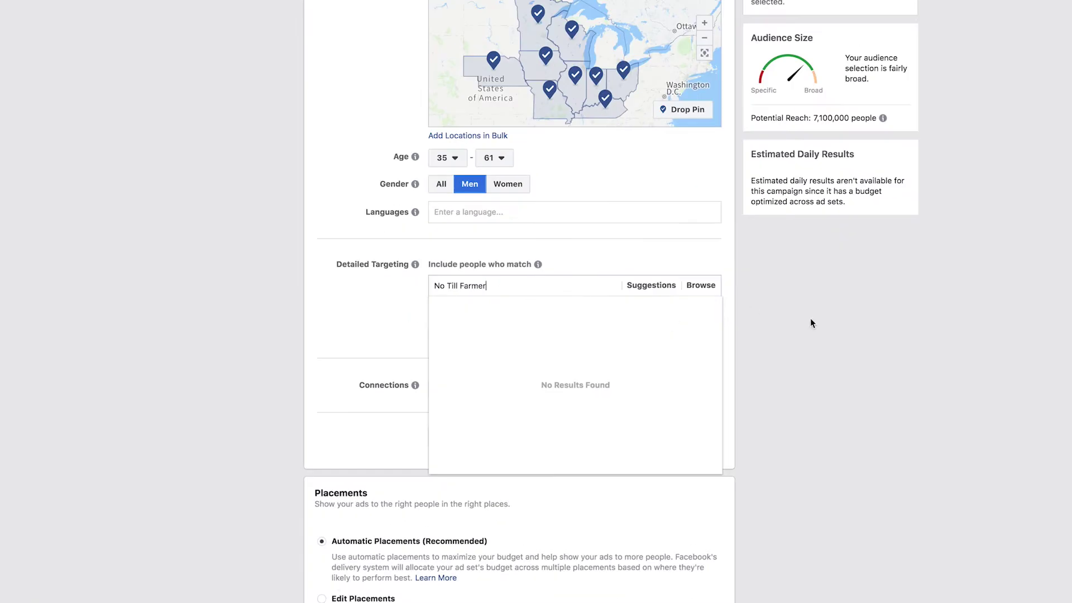
pyautogui.click(742, 382)
pyautogui.click(496, 289)
pyautogui.hotkey('ctrl', 'v')
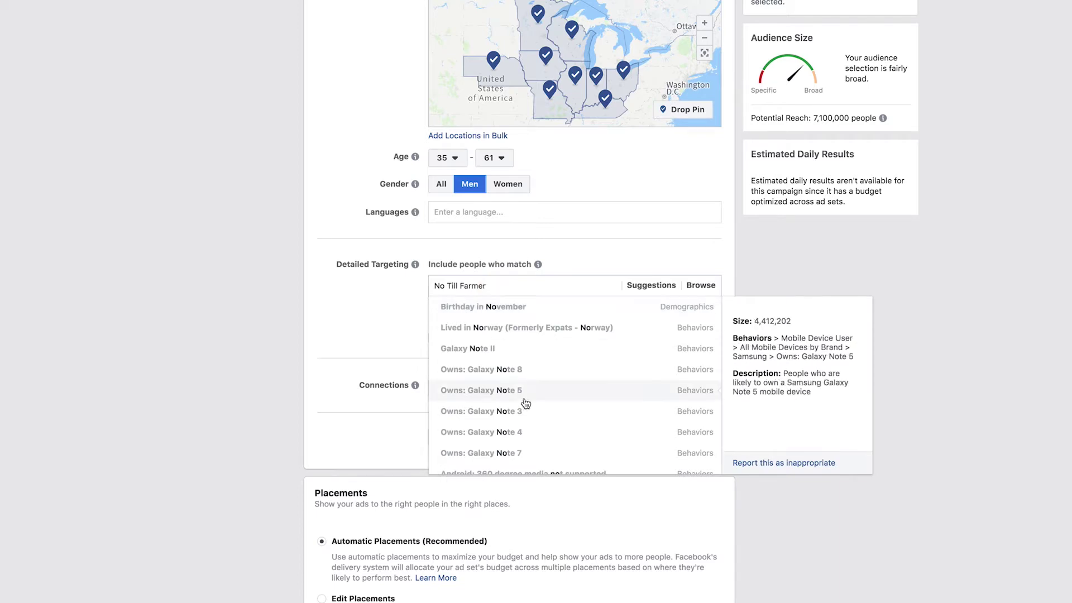
# Step: Search the detailed targeting for "no till" and add the No-till farming interest to the audience
pyautogui.moveTo(434, 285); pyautogui.dragTo(471, 286)
pyautogui.write('no ti')
pyautogui.write('ll')
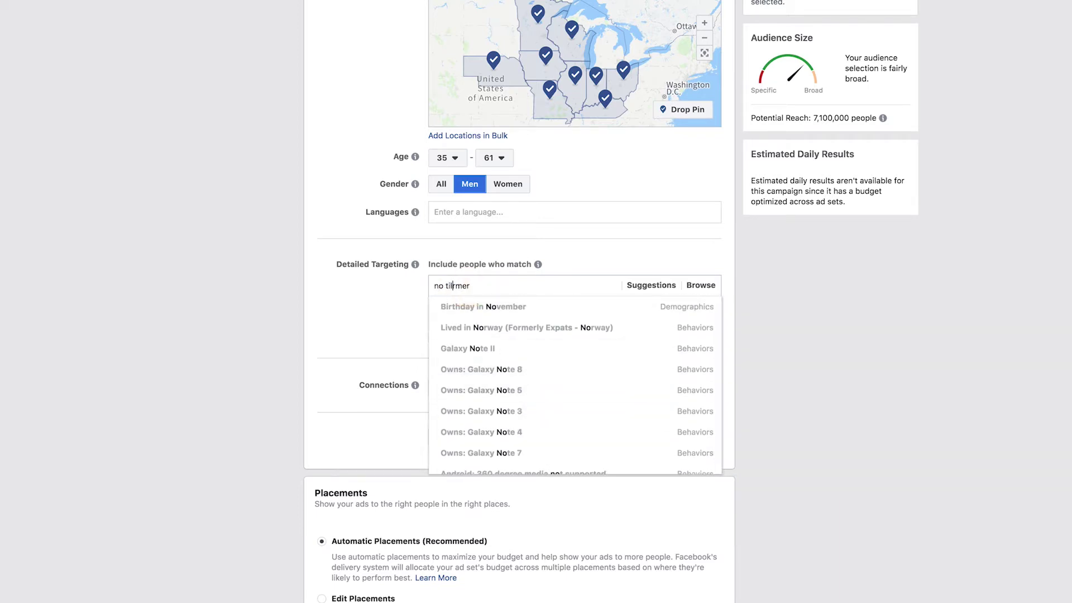
pyautogui.doubleClick(472, 286)
pyautogui.press('BackSpace')
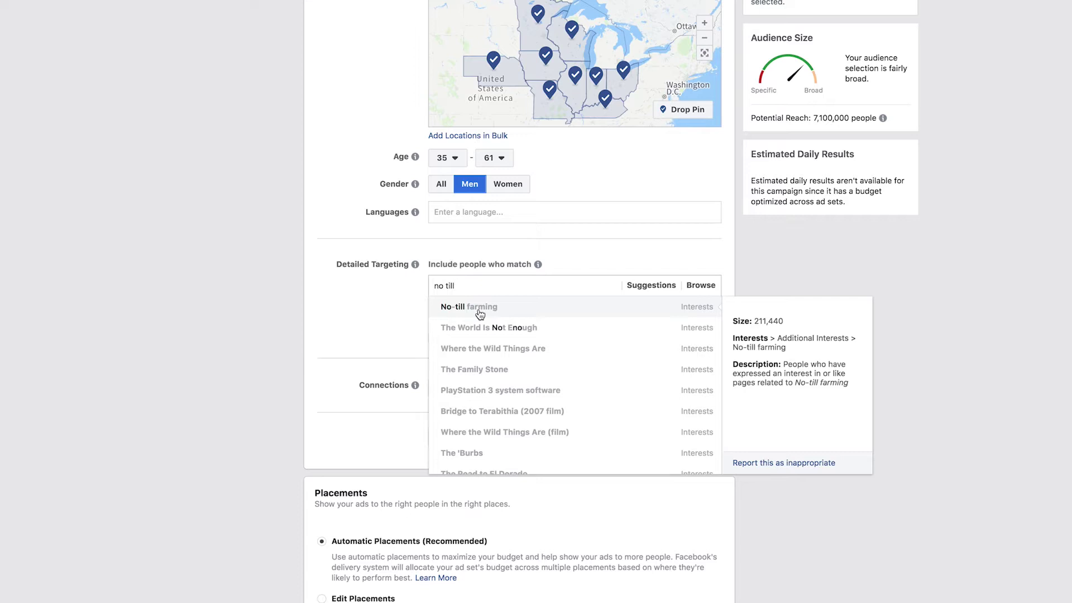
pyautogui.click(479, 313)
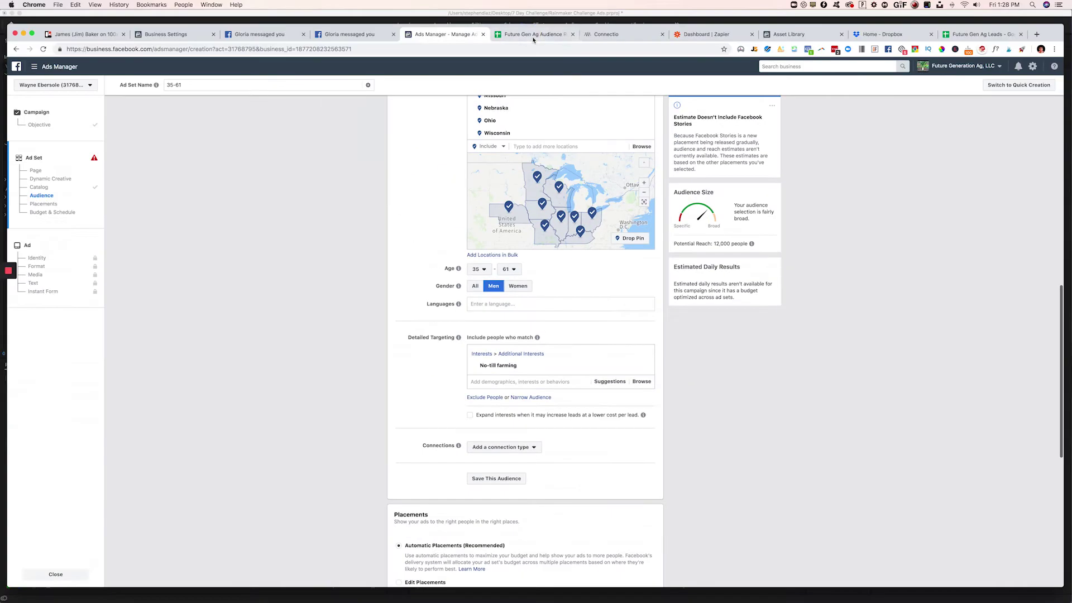
# Step: Record No Till Farming below Welding in the Community / Interests column of the audience research spreadsheet
pyautogui.click(534, 39)
pyautogui.click(354, 169)
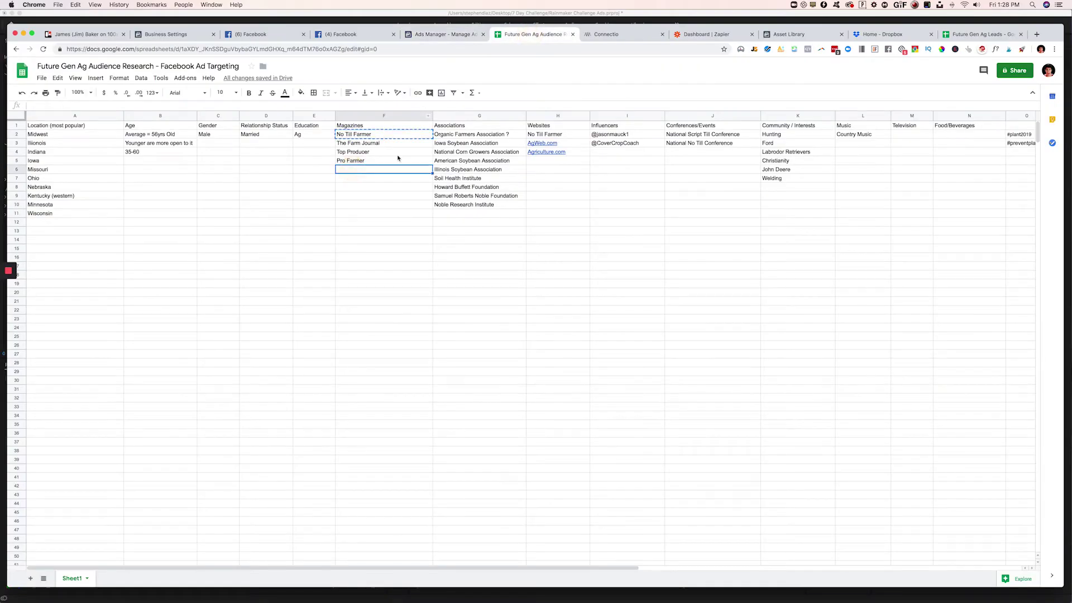
pyautogui.click(782, 187)
pyautogui.write('no Till Farming')
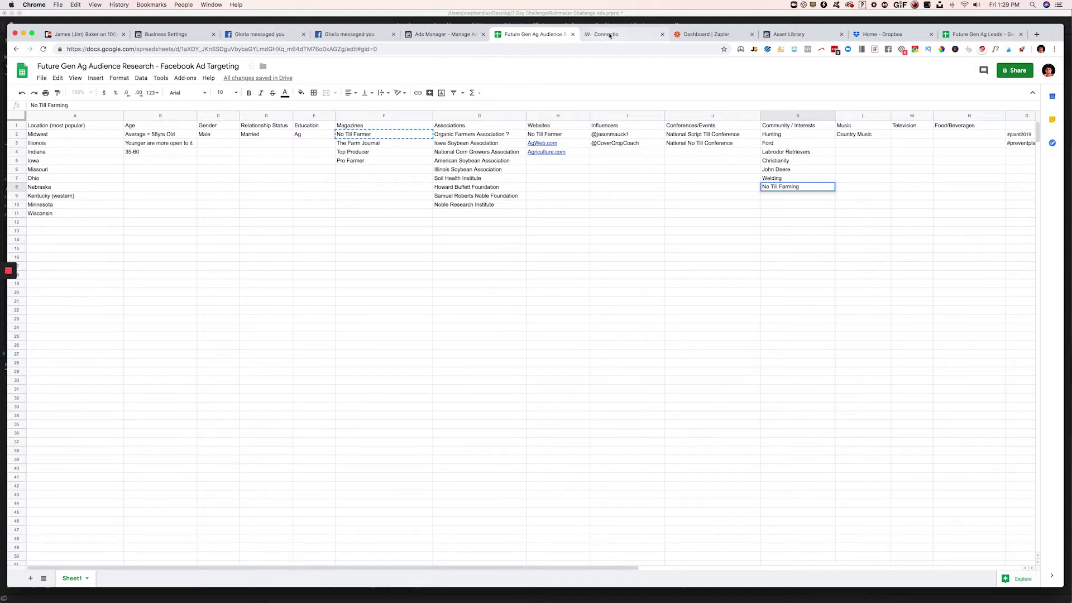
# Step: Search Ads Manager's detailed targeting for The Farm Journal from the spreadsheet's Magazines column, and clear the search
pyautogui.click(407, 145)
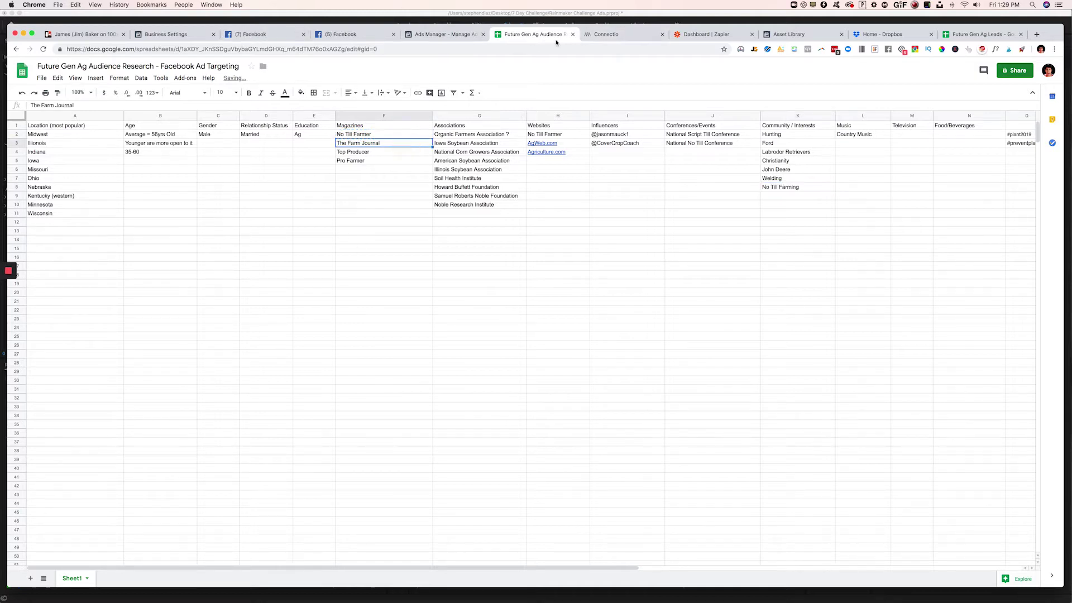
pyautogui.click(606, 34)
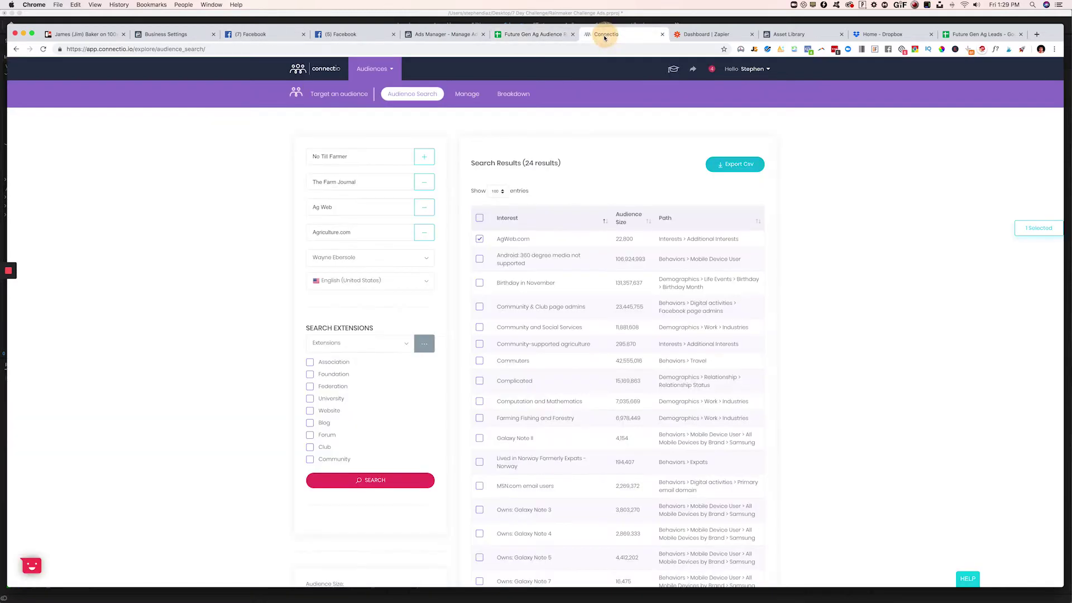
pyautogui.click(522, 35)
pyautogui.click(438, 37)
pyautogui.click(500, 383)
pyautogui.press('super+v')
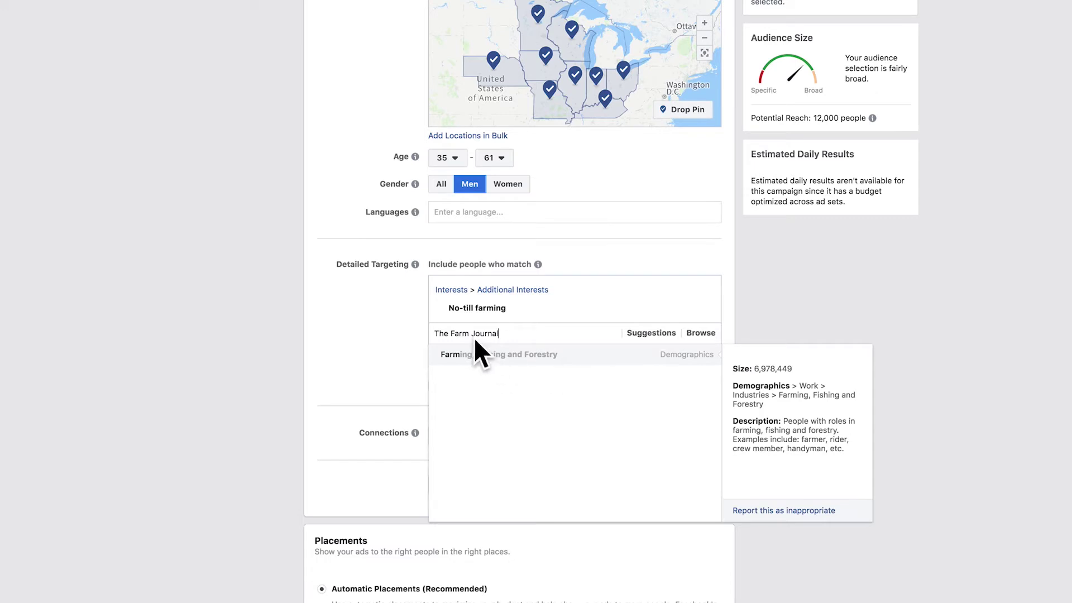
pyautogui.press('super+a')
pyautogui.press('BackSpace')
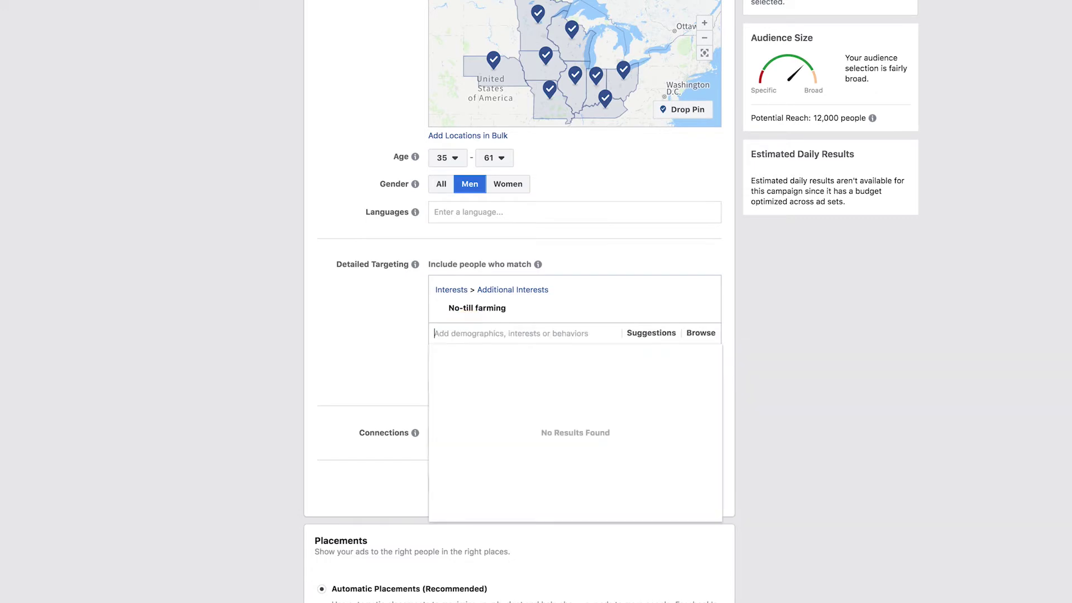
pyautogui.click(905, 318)
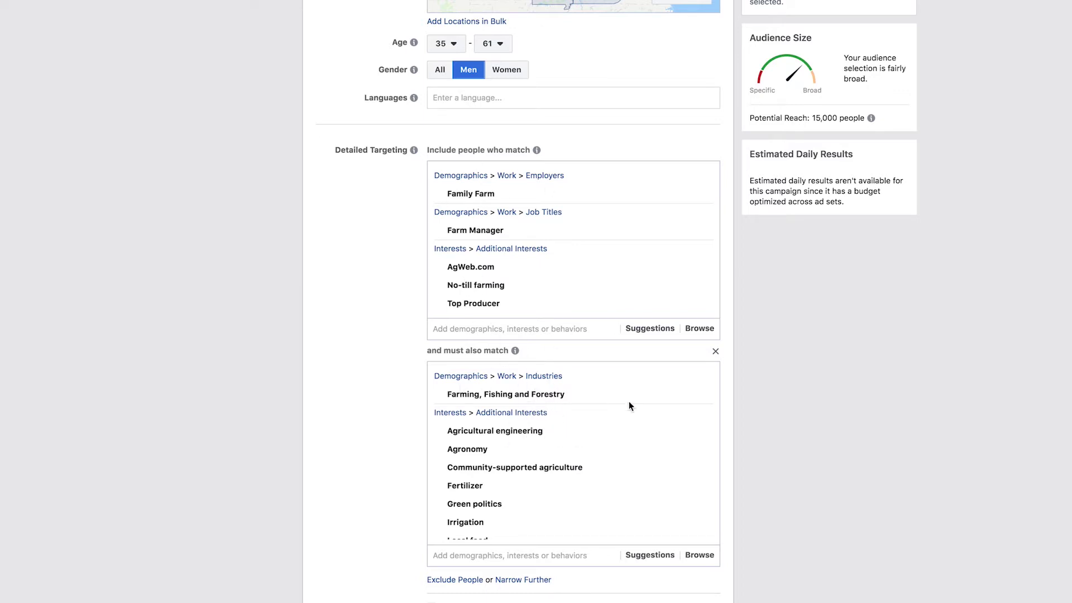
# Step: Examine the employers, job titles and interests included in the first detailed targeting group
pyautogui.scroll(-1, 812, 416)
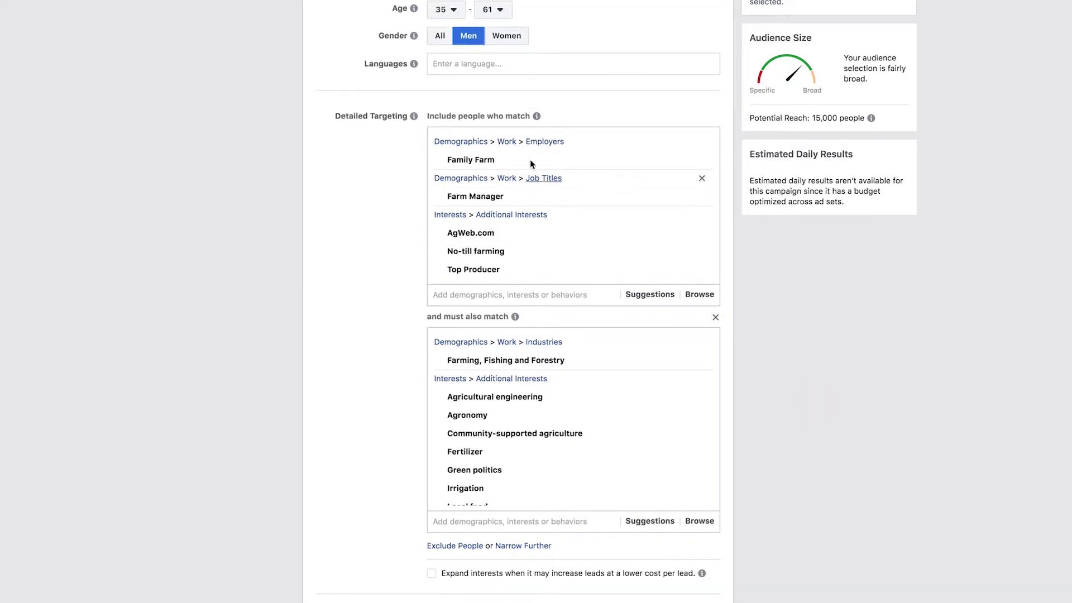
pyautogui.moveTo(488, 234)
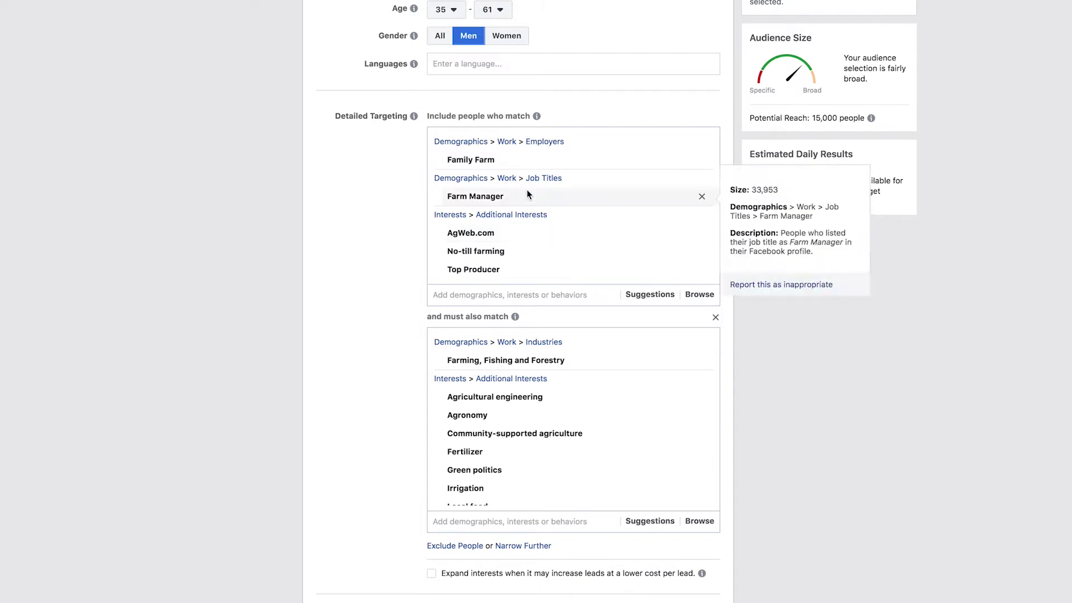
pyautogui.scroll(-2, 544, 254)
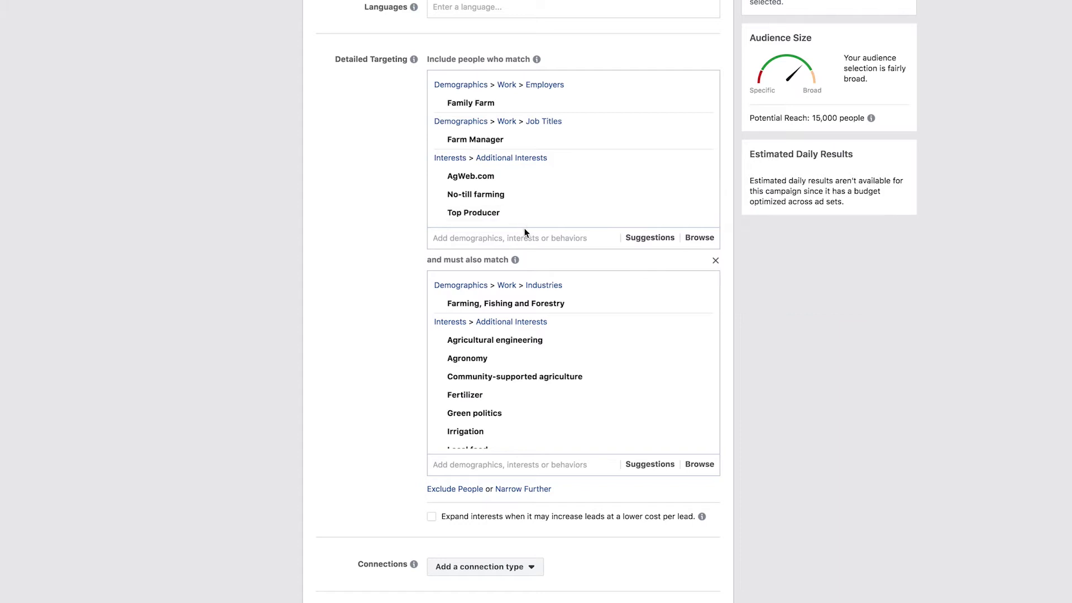
# Step: Examine the industries and interests in the narrowing group that people must also match, from Farming, Fishing and Forestry to Sustainability
pyautogui.scroll(-2, 525, 225)
pyautogui.scroll(-2, 586, 312)
pyautogui.scroll(2, 586, 313)
pyautogui.scroll(-4, 564, 307)
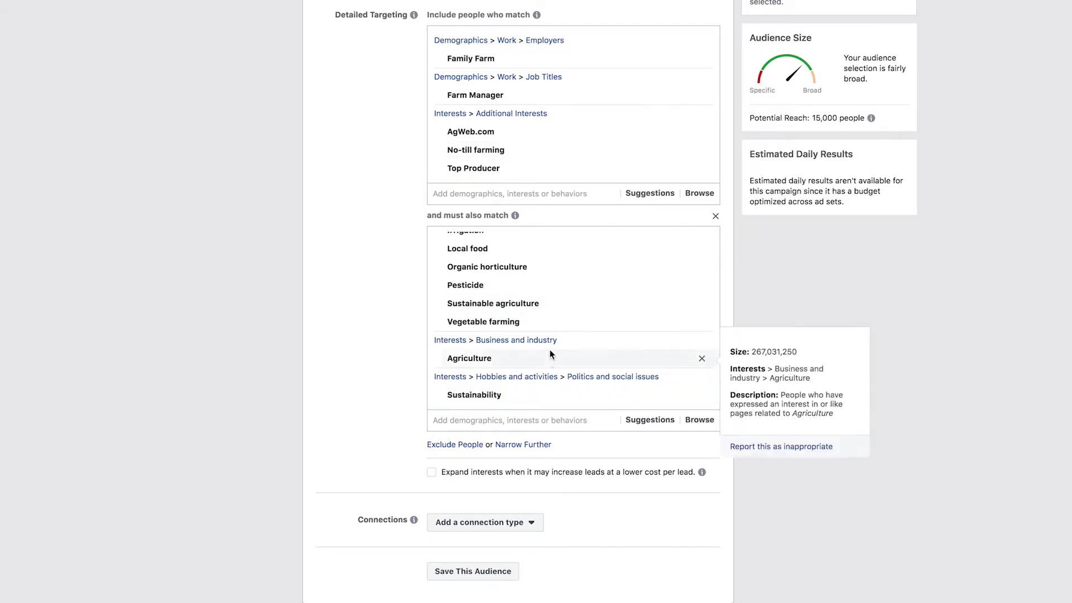
pyautogui.scroll(4, 548, 348)
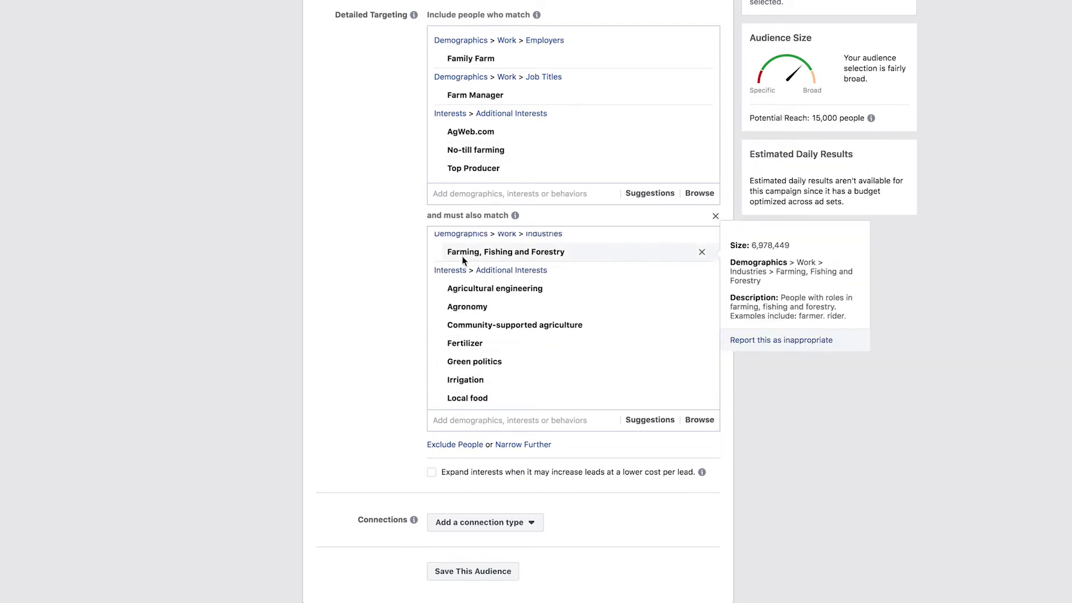
pyautogui.scroll(1, 473, 252)
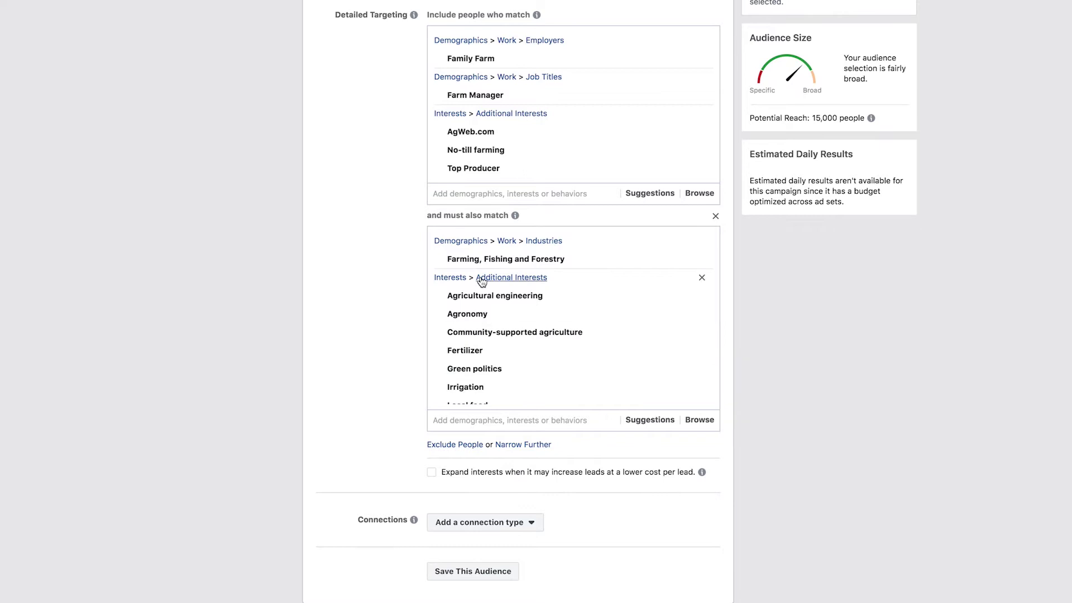
pyautogui.moveTo(488, 269)
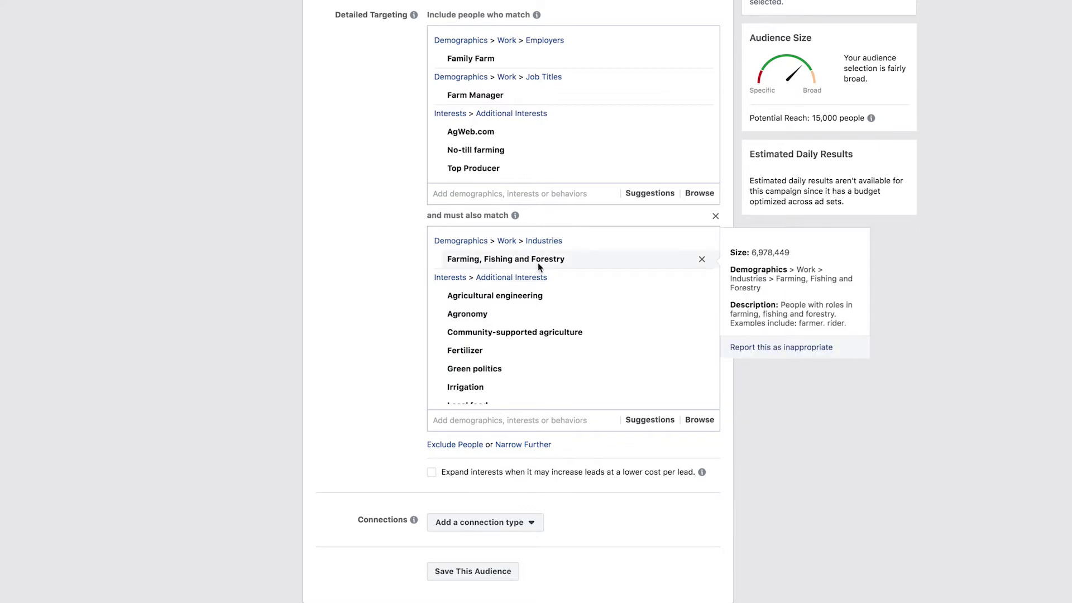
pyautogui.moveTo(520, 294)
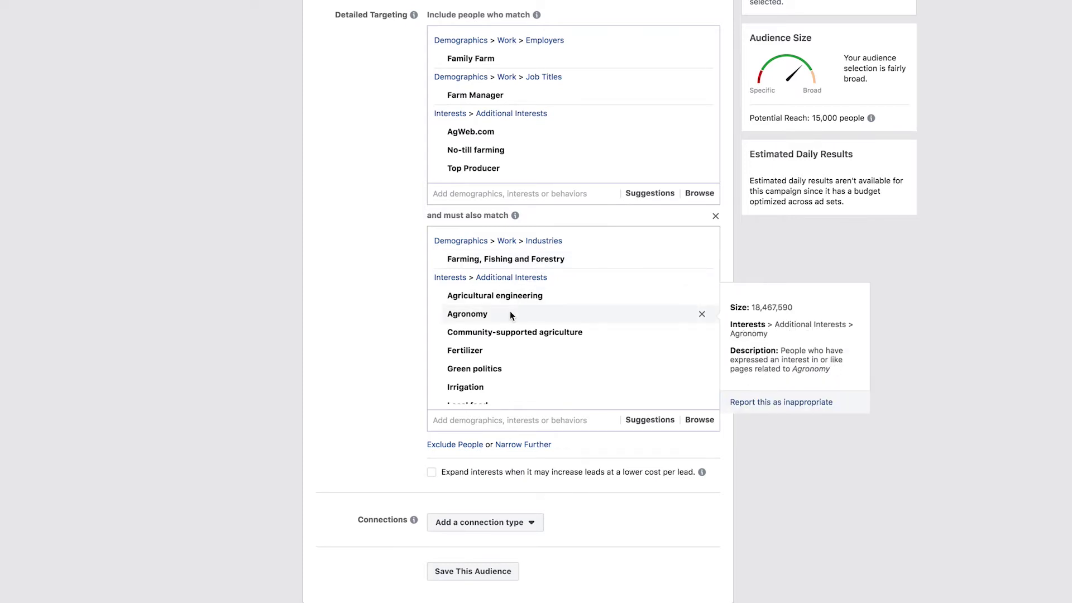
pyautogui.moveTo(502, 387)
pyautogui.scroll(-3, 502, 389)
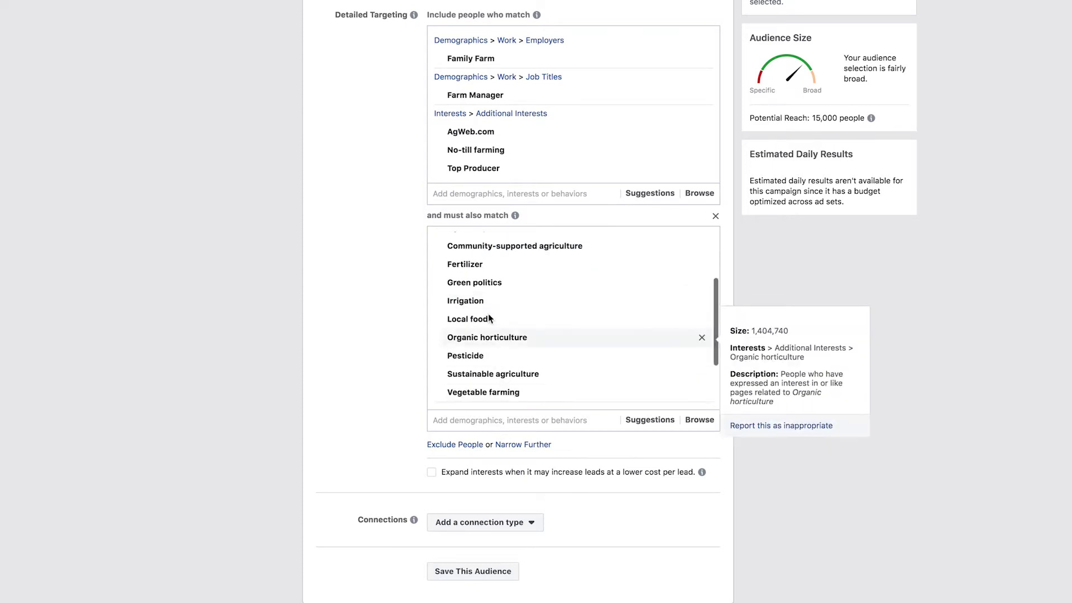
pyautogui.scroll(-2, 491, 373)
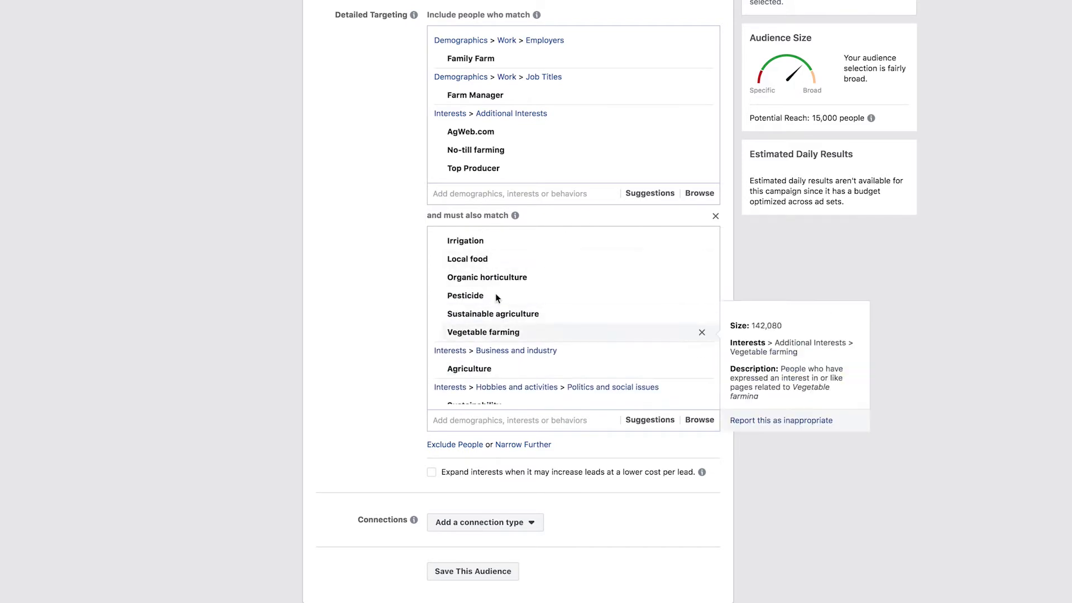
pyautogui.scroll(-1, 492, 330)
pyautogui.moveTo(528, 358)
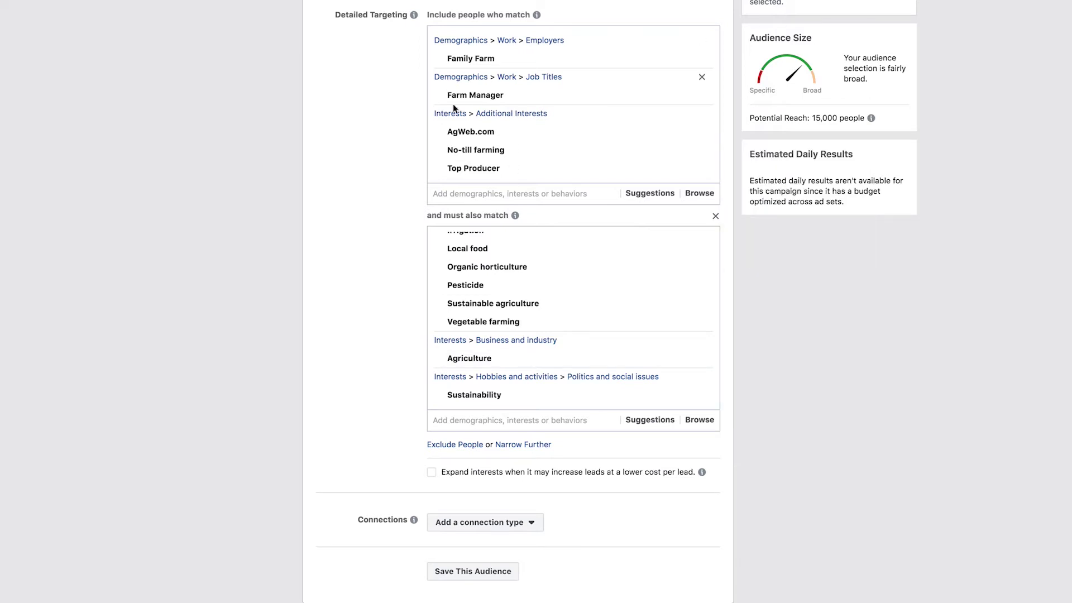
# Step: Check the audience details of the Family Farm, Farm Manager, AgWeb.com and No-till farming entries
pyautogui.moveTo(491, 58)
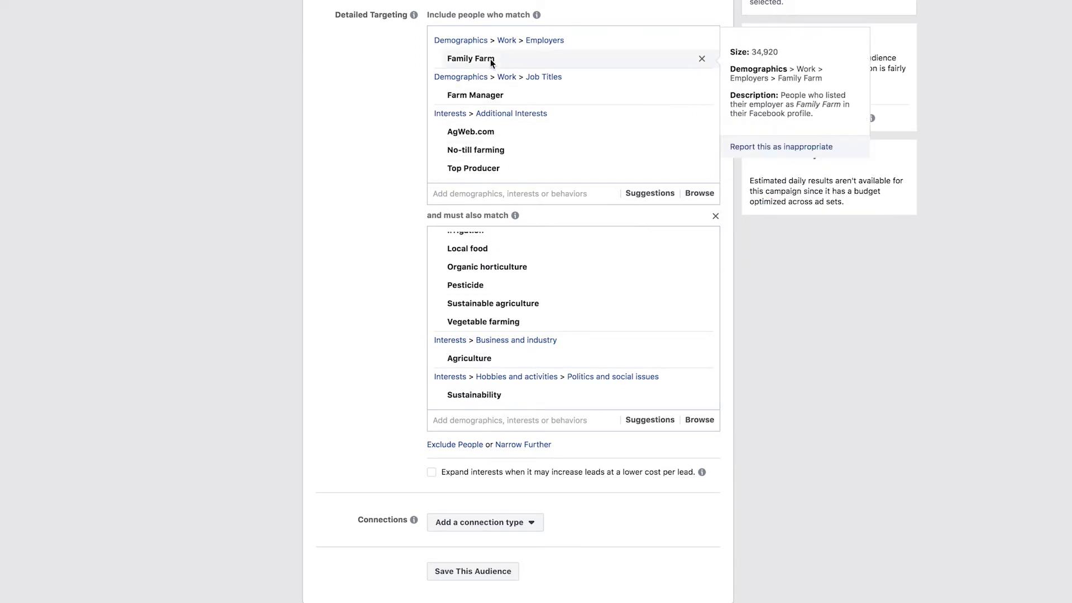
pyautogui.moveTo(485, 95)
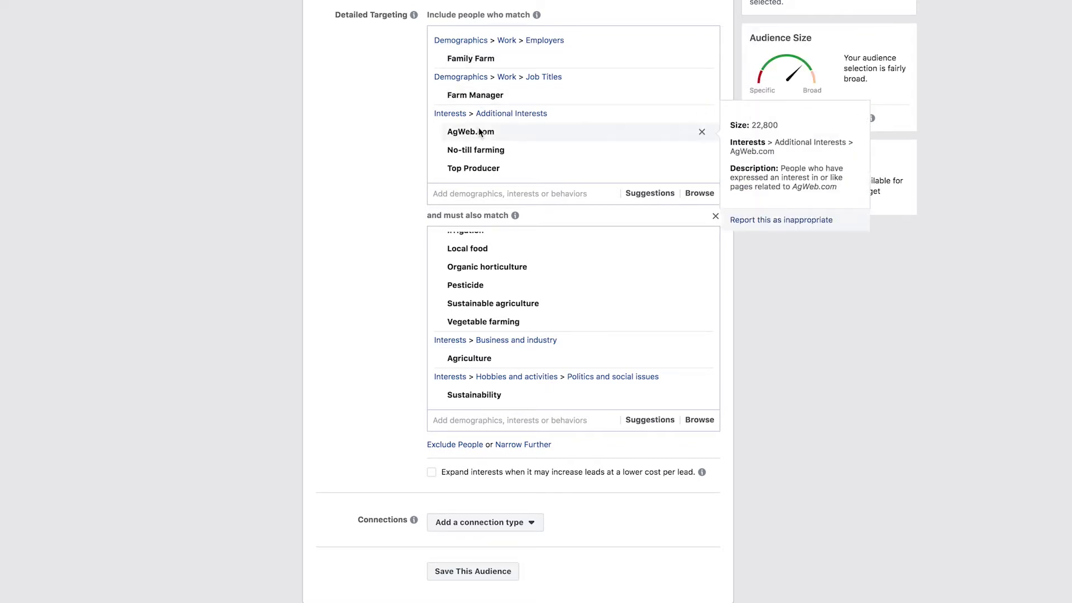
pyautogui.moveTo(478, 151)
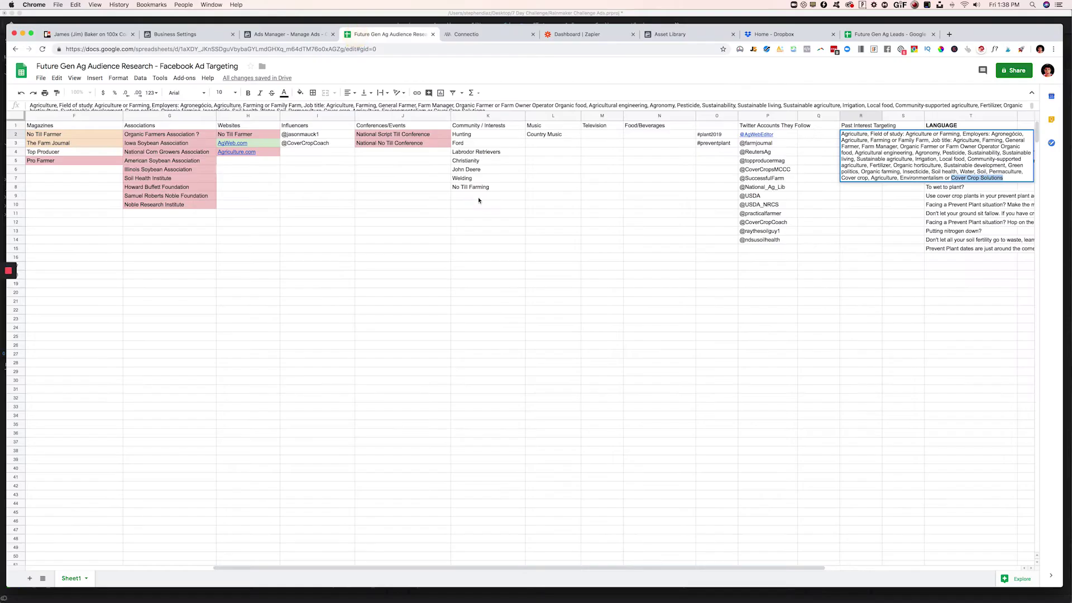
# Step: Leave the Past Interest Targeting cell and review the colour-coded research columns from Magazines to Conferences/Events
pyautogui.click(478, 204)
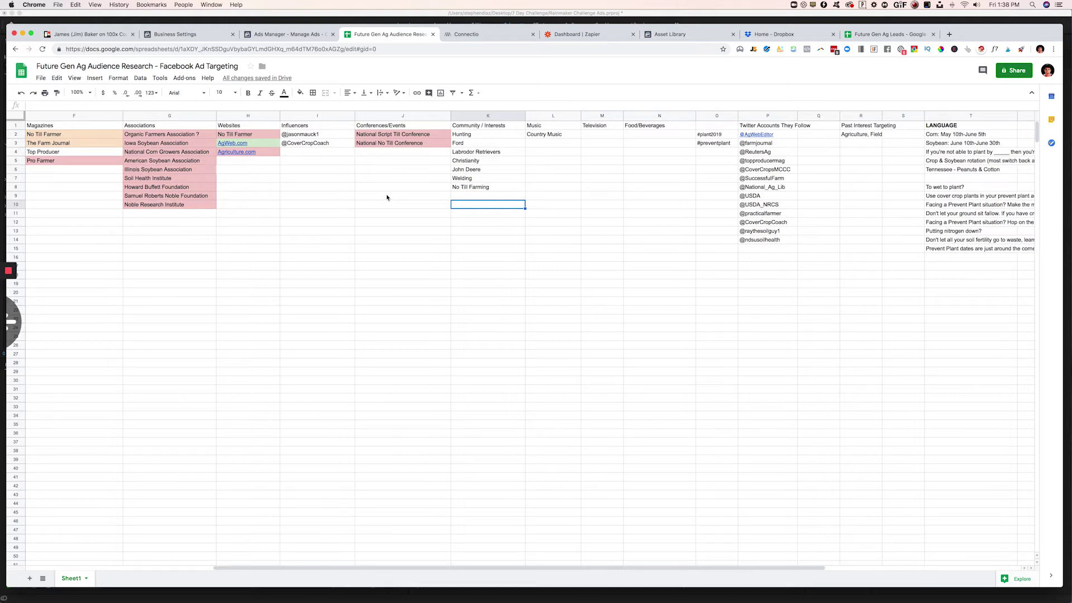
pyautogui.moveTo(383, 568); pyautogui.dragTo(167, 566)
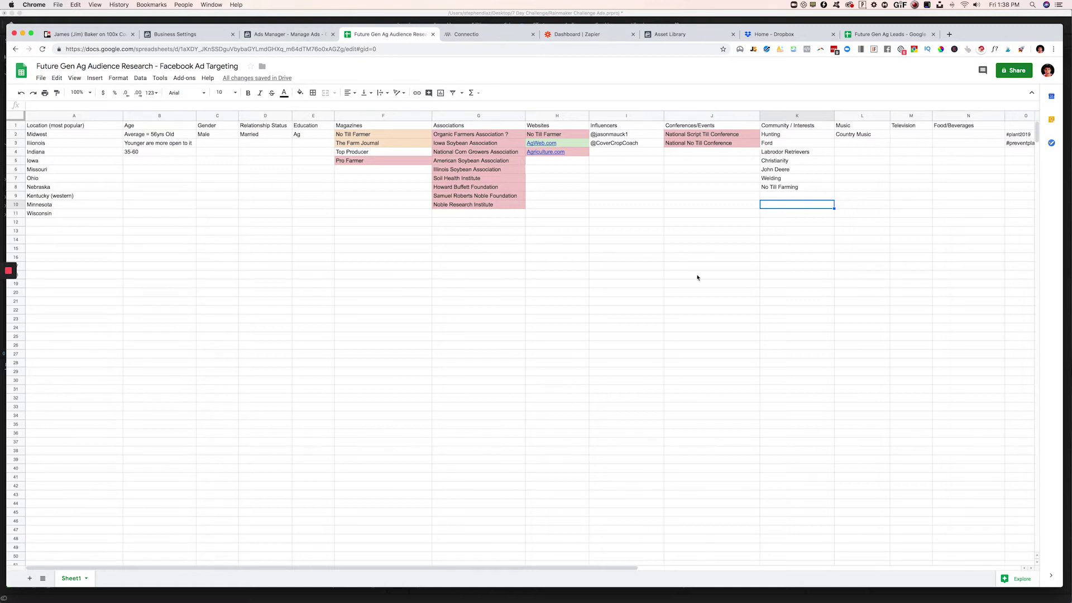
pyautogui.click(364, 171)
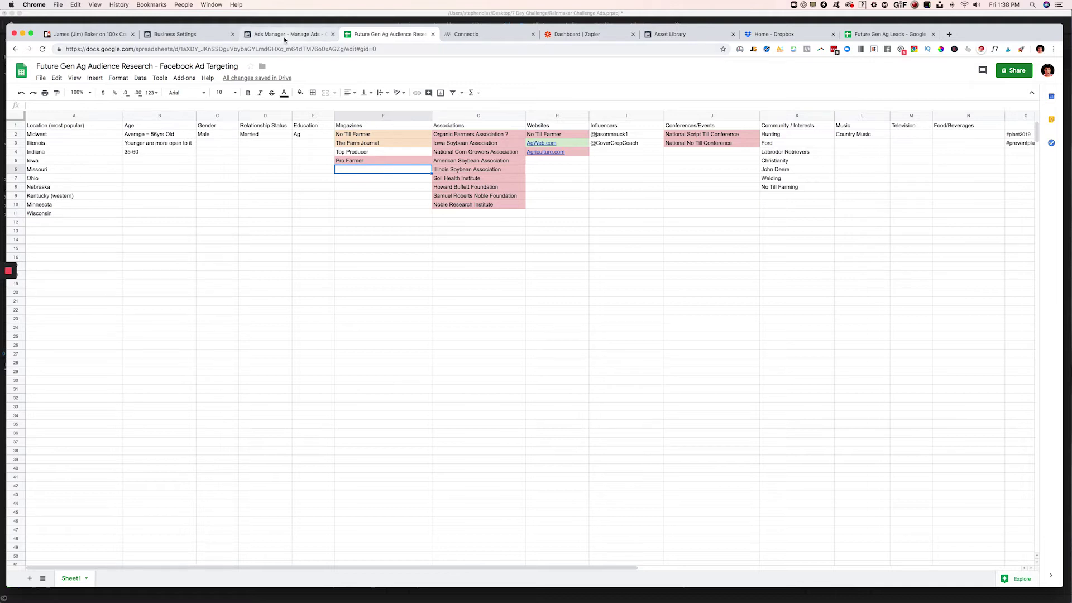
# Step: Return from the research spreadsheet to the ad set and check the potential reach against both detailed targeting groups
pyautogui.click(446, 144)
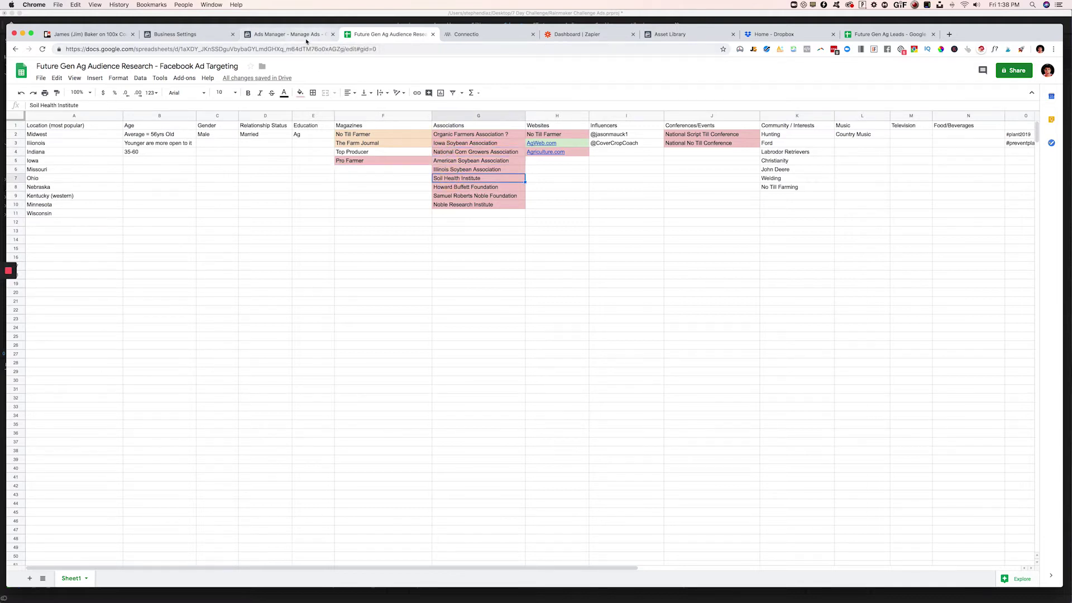
pyautogui.click(301, 38)
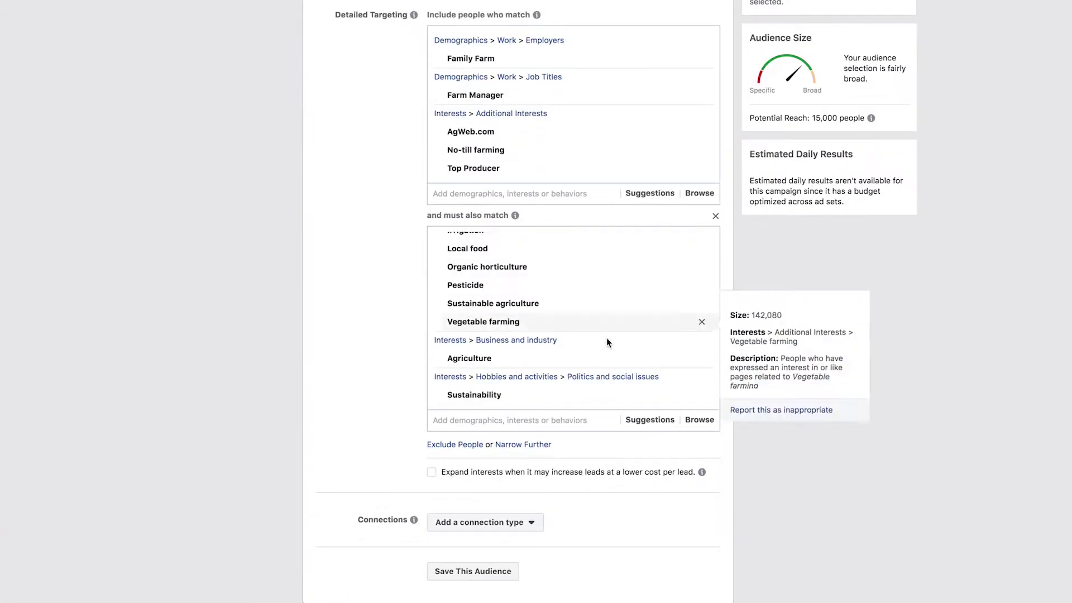
pyautogui.moveTo(565, 378)
pyautogui.scroll(1, 621, 253)
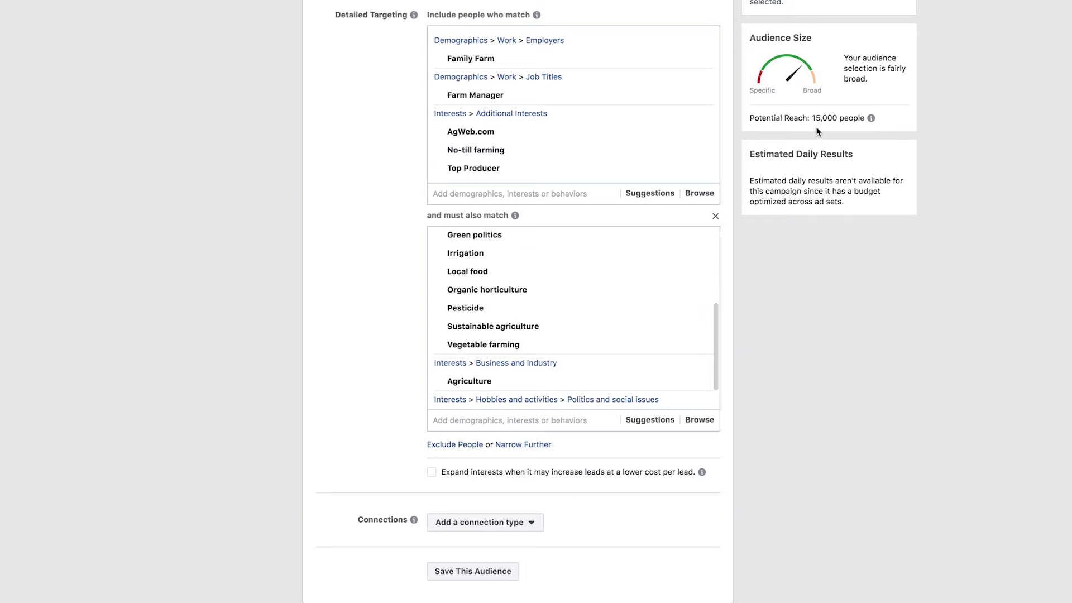
pyautogui.moveTo(813, 118); pyautogui.dragTo(865, 118)
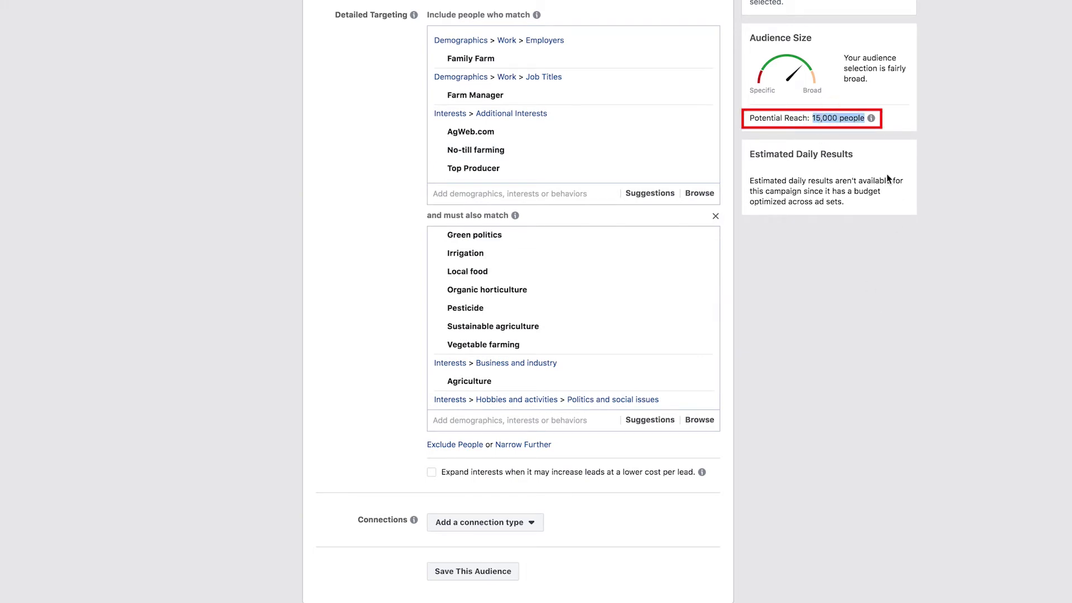
pyautogui.moveTo(871, 123)
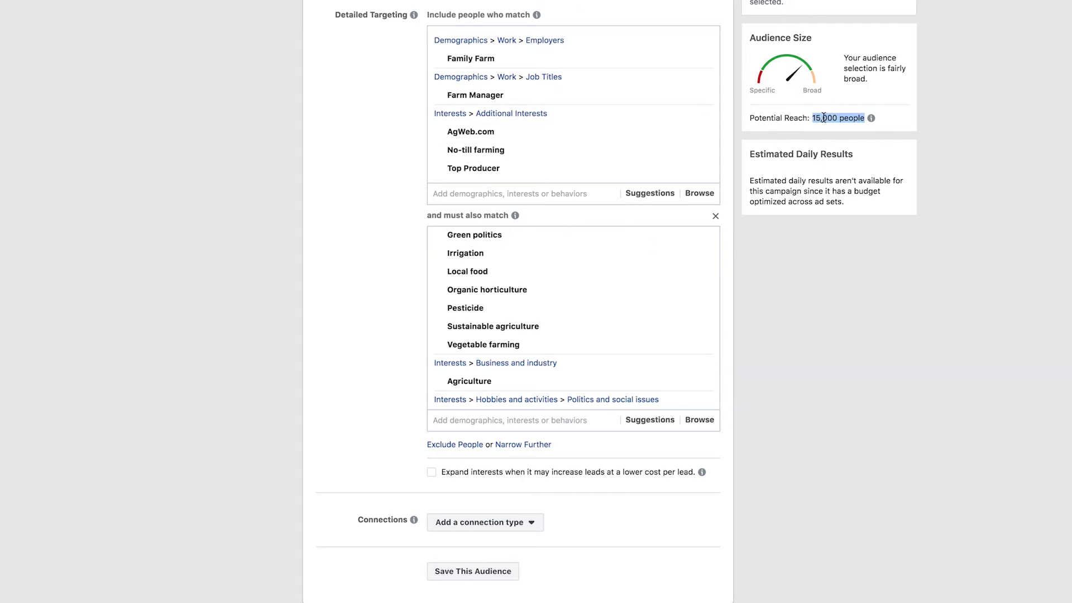
pyautogui.click(846, 410)
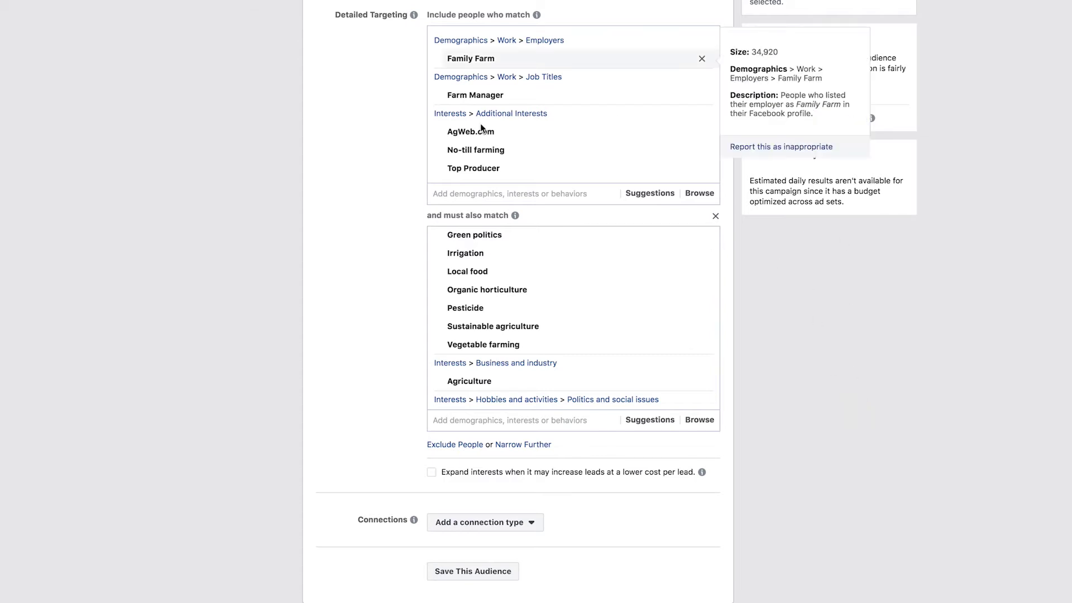
pyautogui.scroll(3, 530, 241)
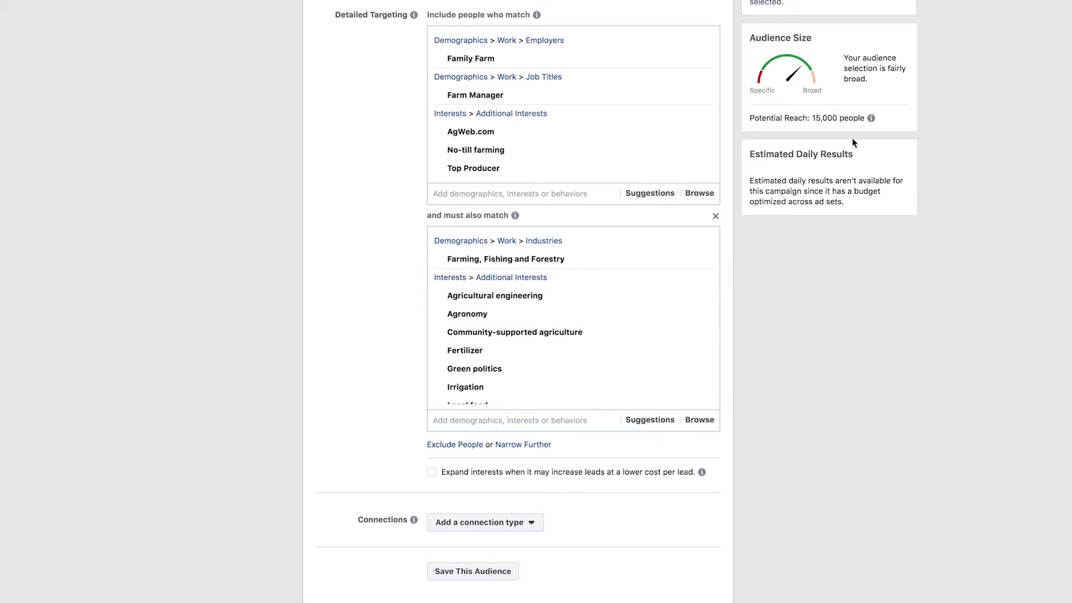
pyautogui.doubleClick(816, 119)
pyautogui.scroll(-1, 866, 318)
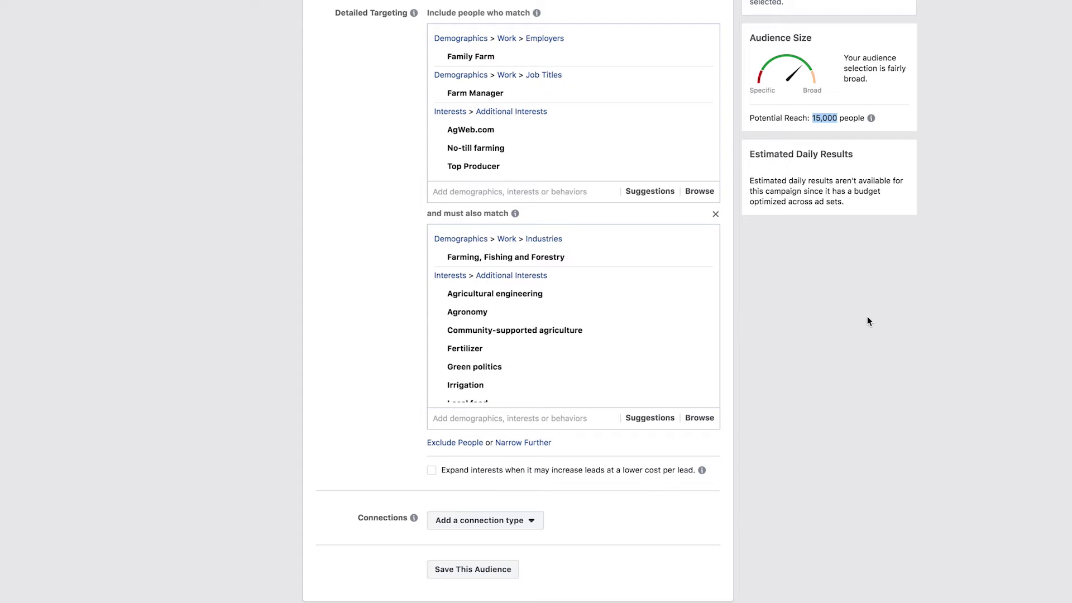
pyautogui.doubleClick(825, 118)
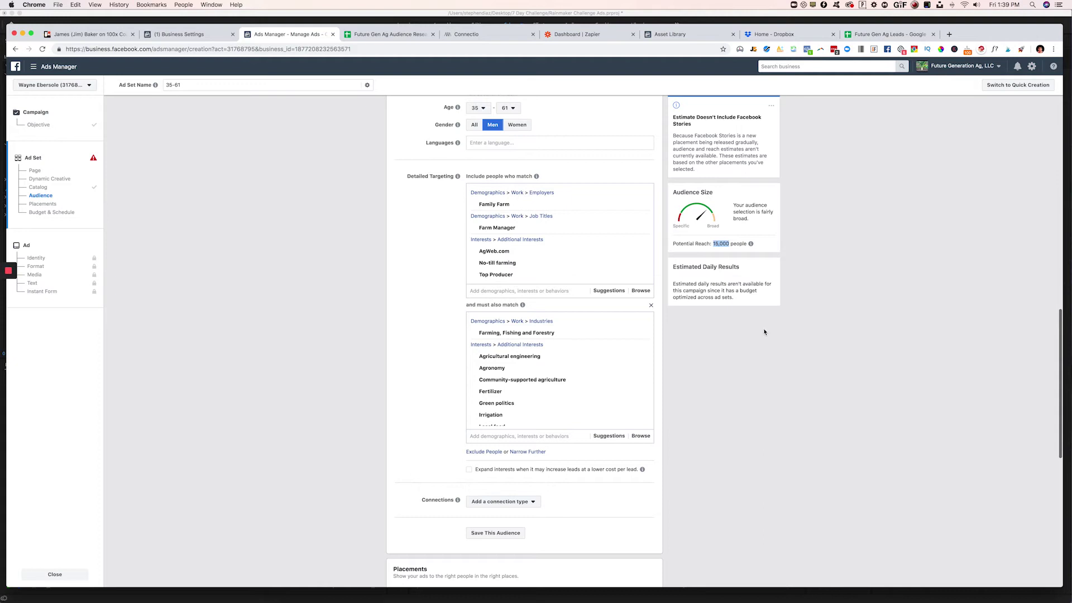
# Step: Rename the ad set as "Midwest Prevent Plant States + Farm & NoTill Interest 5-23-19"
pyautogui.scroll(5, 495, 390)
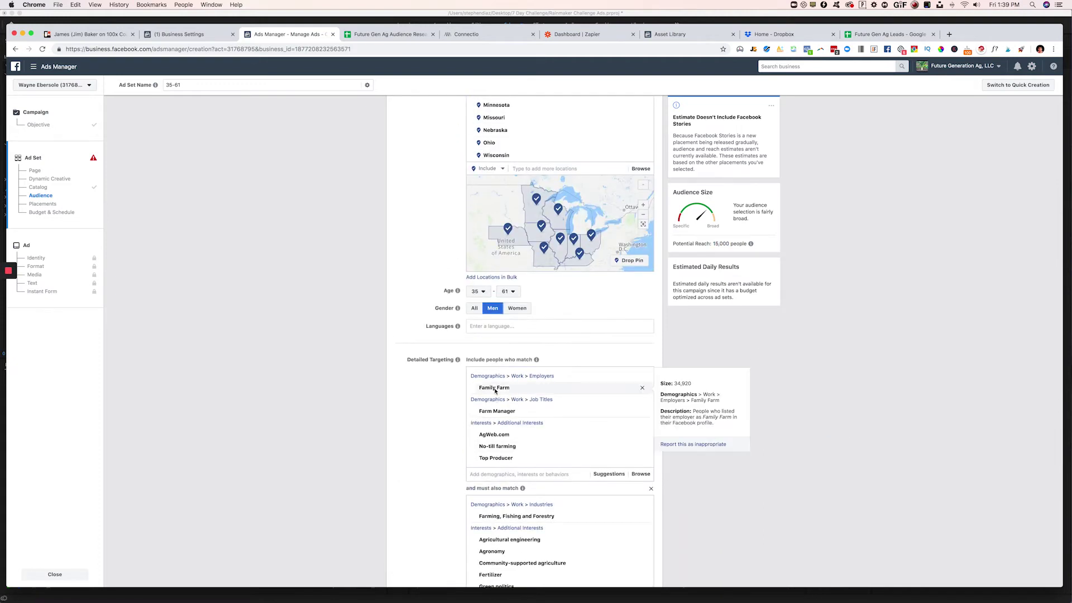
pyautogui.scroll(-10, 495, 390)
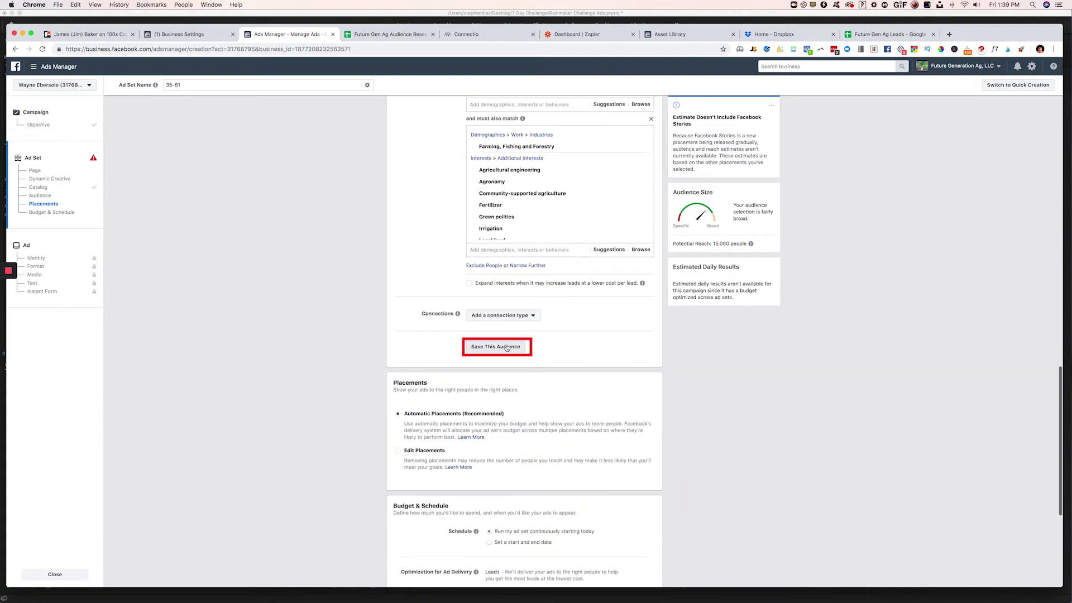
pyautogui.scroll(7, 509, 336)
pyautogui.scroll(10, 520, 312)
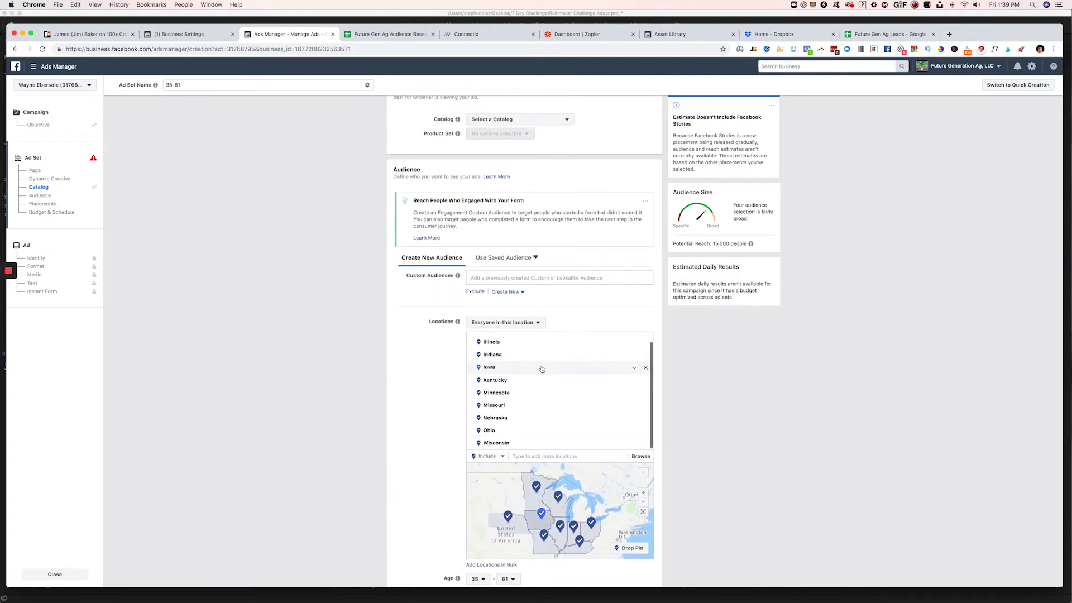
pyautogui.scroll(6, 558, 363)
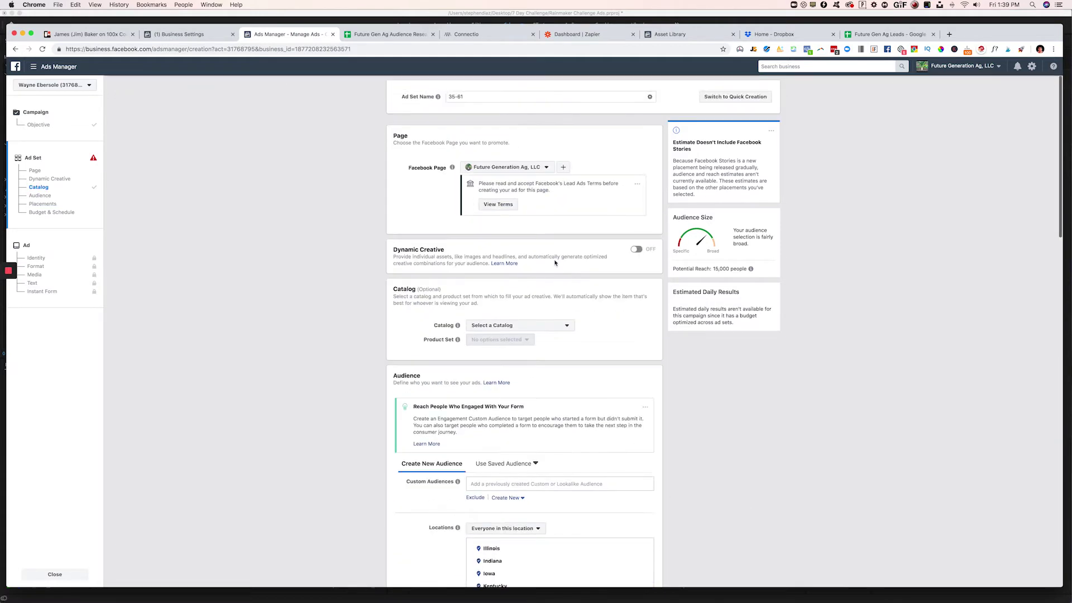
pyautogui.tripleClick(480, 96)
pyautogui.write('MI')
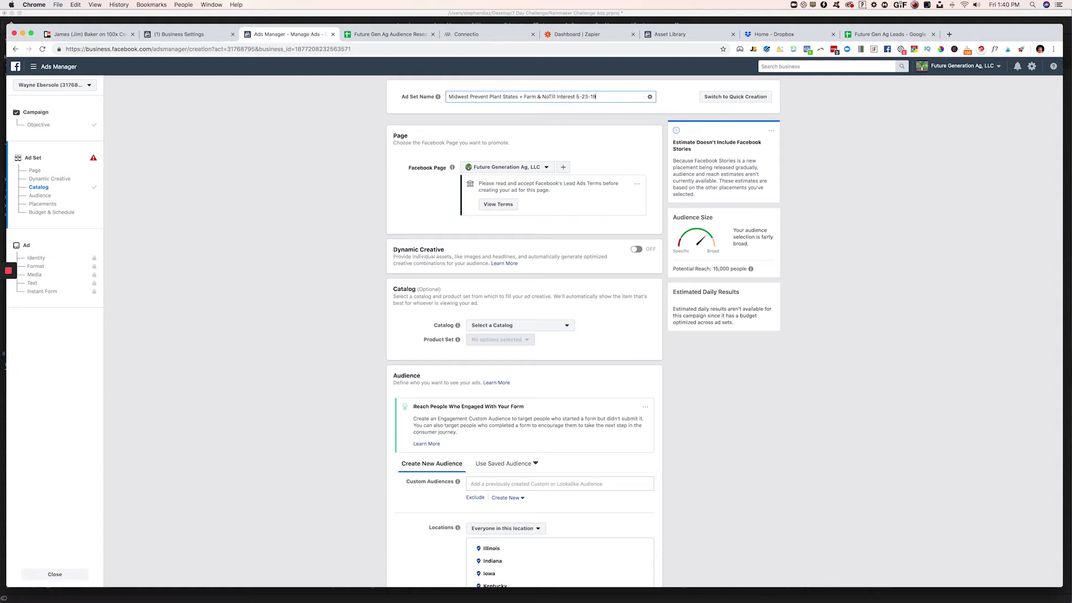
pyautogui.scroll(-10, 480, 177)
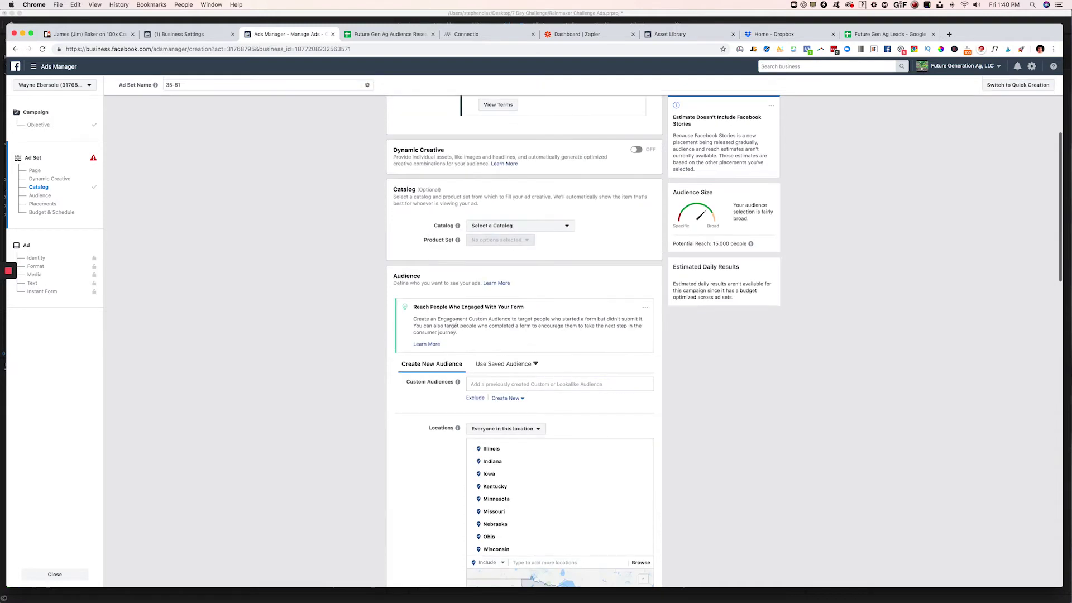
pyautogui.scroll(-10, 495, 277)
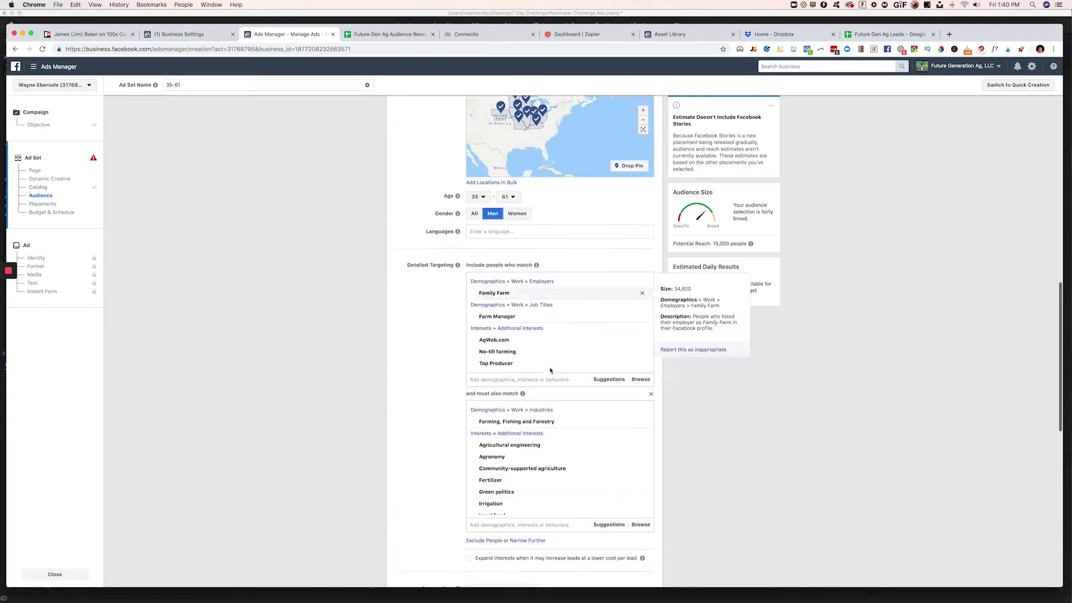
pyautogui.scroll(15, 547, 347)
pyautogui.scroll(-2, 662, 289)
pyautogui.scroll(-15, 663, 288)
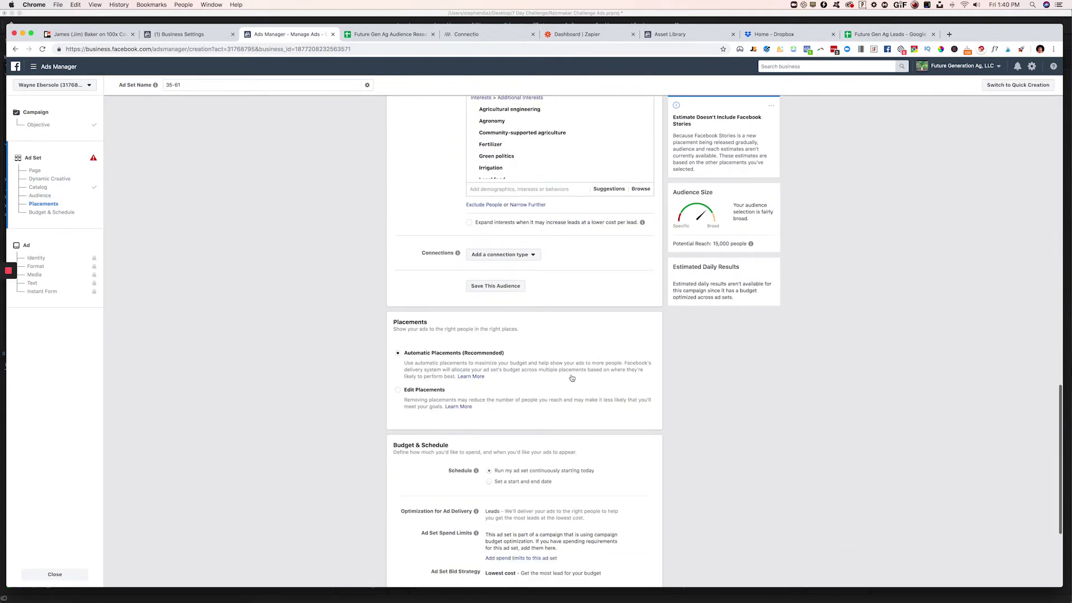
pyautogui.click(495, 286)
pyautogui.click(652, 178)
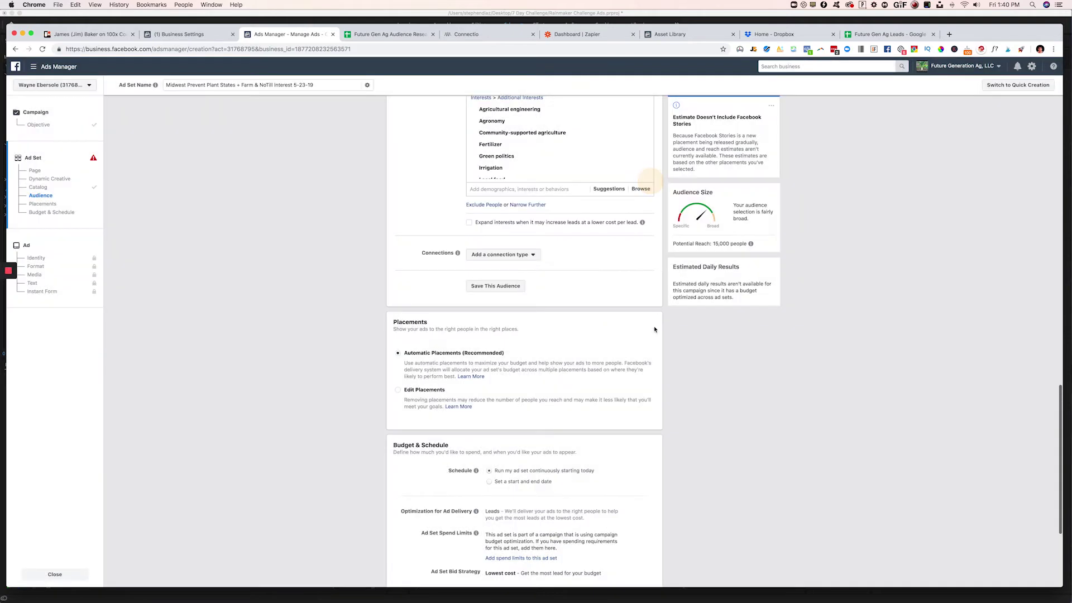
# Step: Reuse the ad set name as the name for a saved audience, and close the Save Audience dialog without saving
pyautogui.scroll(15, 524, 224)
pyautogui.tripleClick(508, 98)
pyautogui.press('cmd+c')
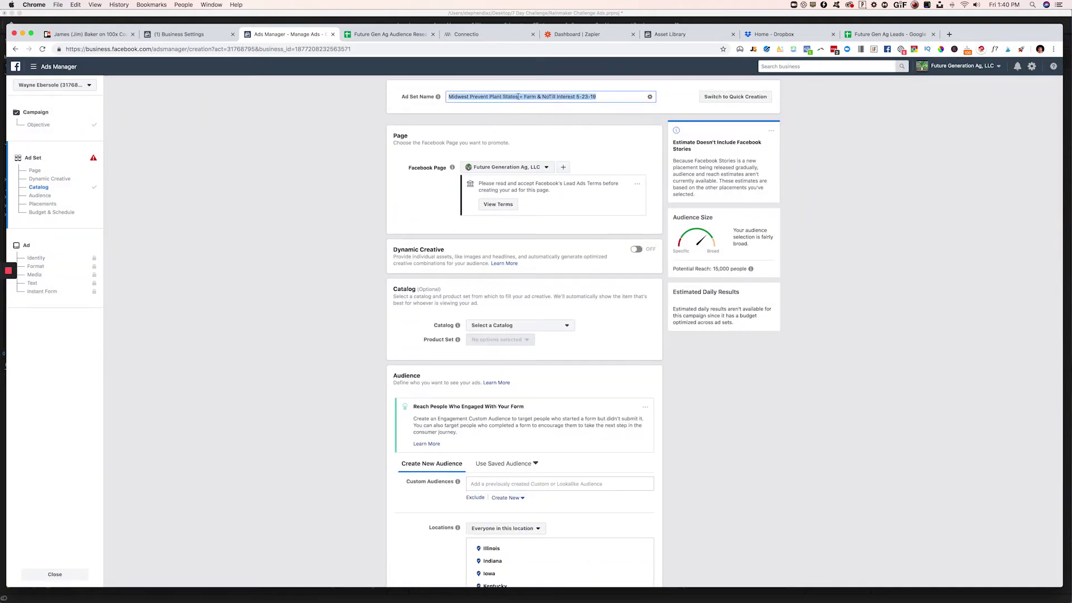
pyautogui.scroll(-15, 559, 419)
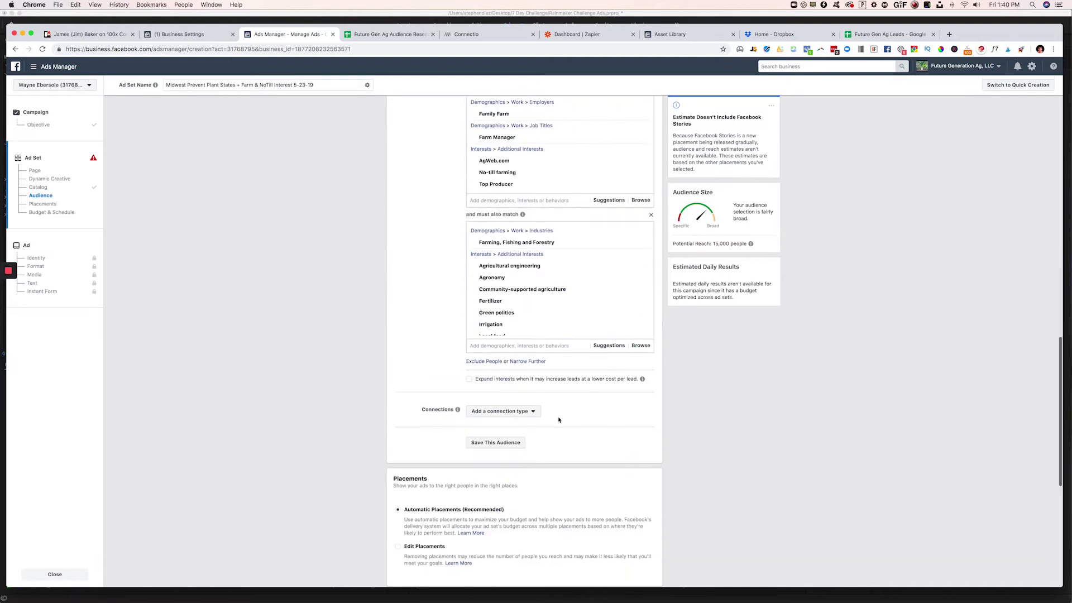
pyautogui.click(495, 442)
pyautogui.tripleClick(507, 204)
pyautogui.press('cmd+v')
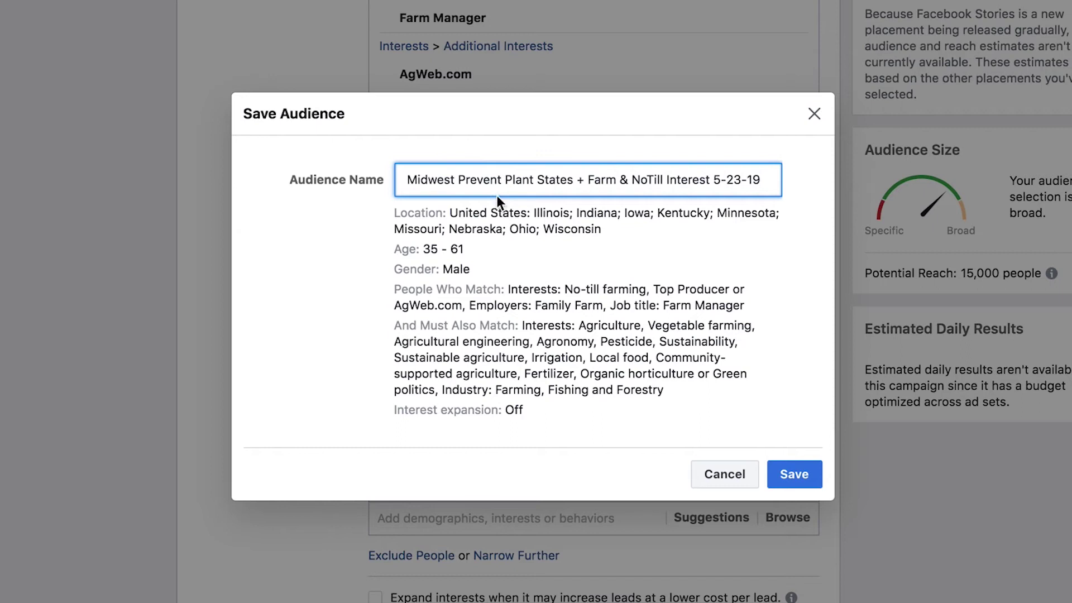
pyautogui.click(816, 115)
pyautogui.click(708, 401)
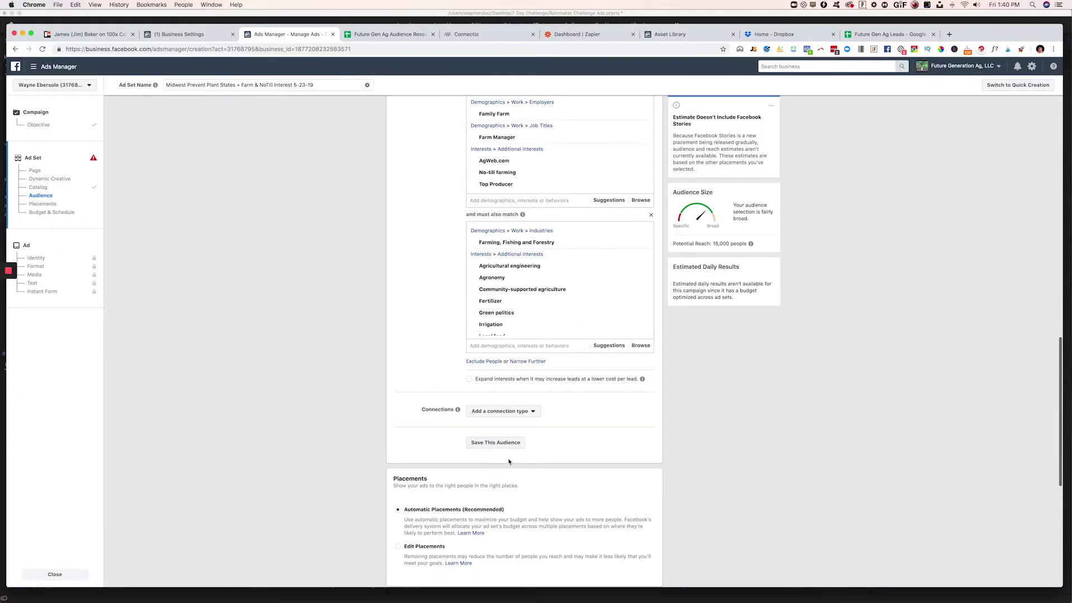
# Step: Review the included targeting group and the group people must also match, down to Sustainability
pyautogui.scroll(1, 537, 439)
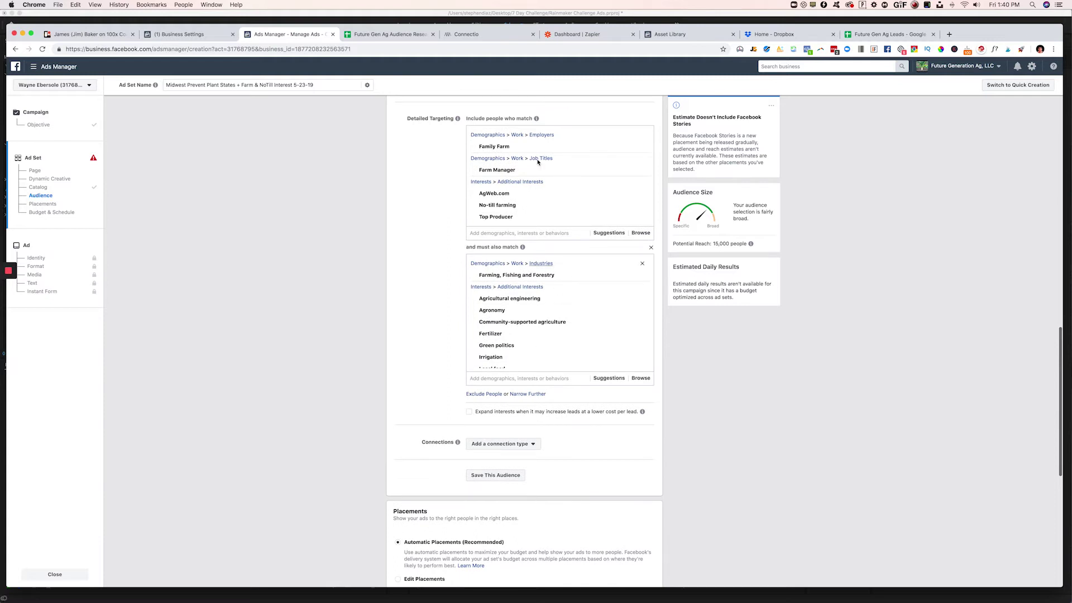
pyautogui.moveTo(547, 332)
pyautogui.moveTo(595, 311)
pyautogui.scroll(-5, 542, 262)
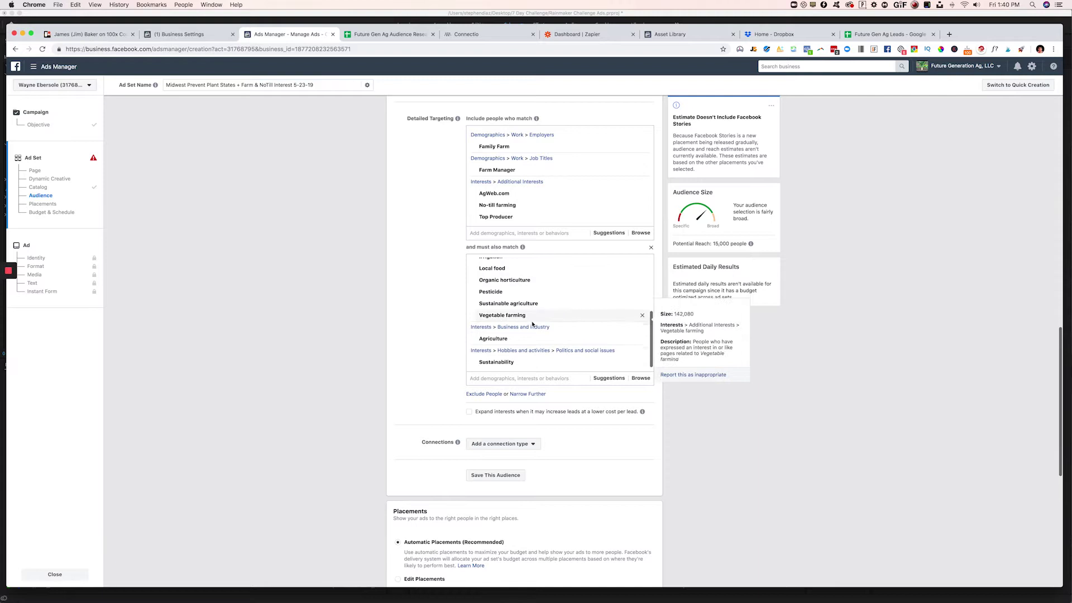
pyautogui.moveTo(500, 363)
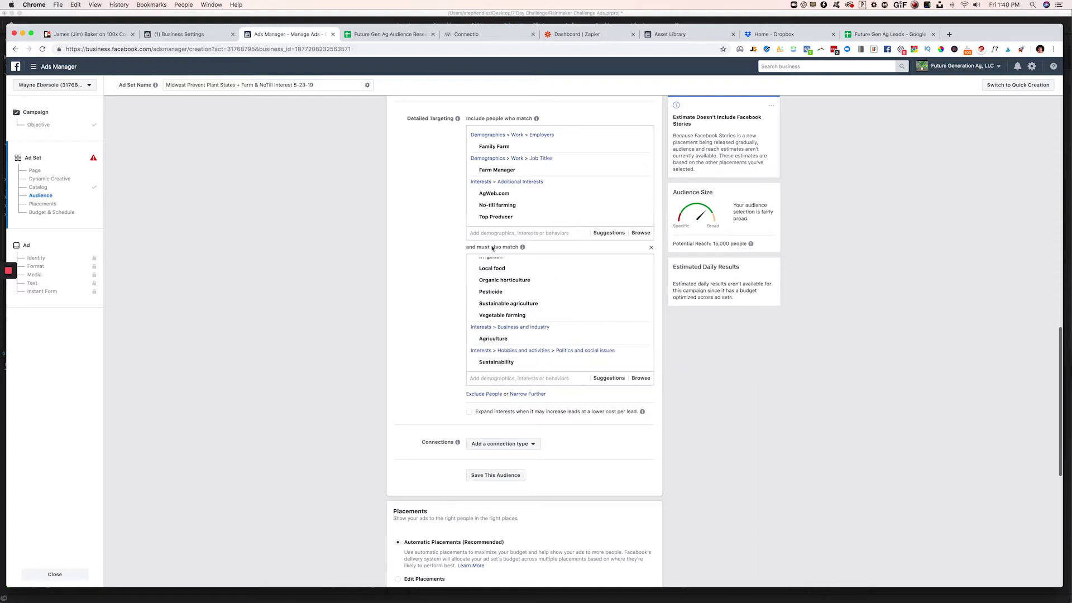
pyautogui.moveTo(506, 171)
pyautogui.scroll(15, 631, 382)
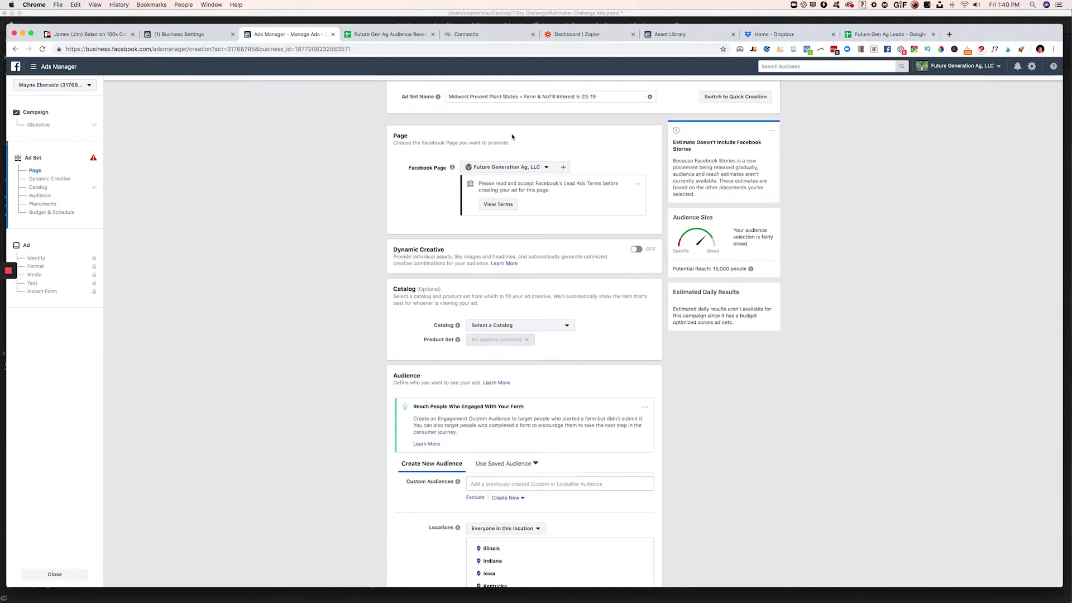
# Step: Review the Automatic Placements option and the budget, schedule and charging settings of the ad set
pyautogui.scroll(-15, 665, 468)
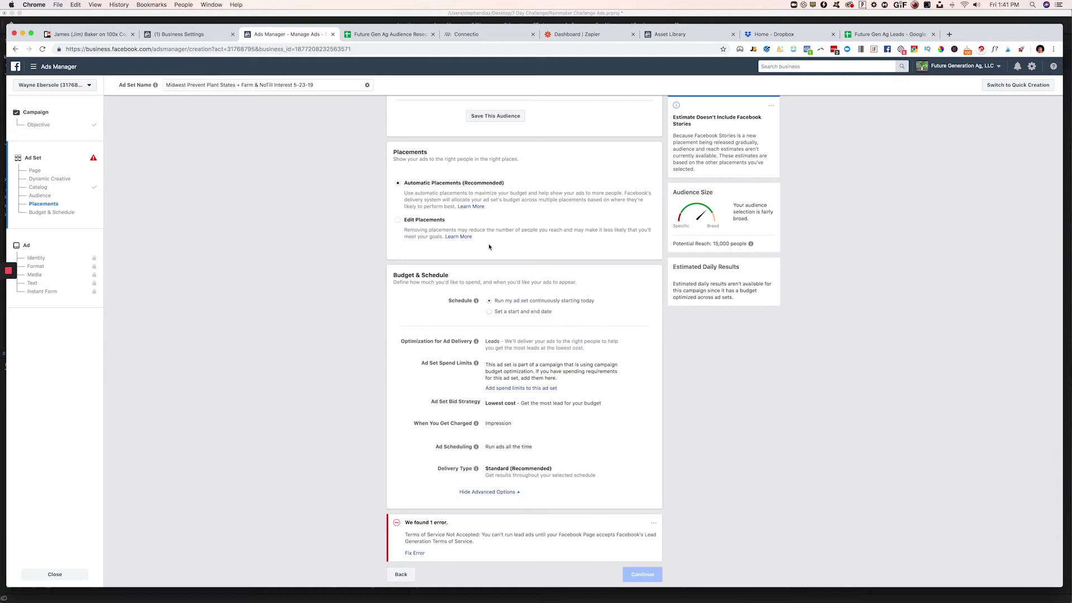
pyautogui.scroll(5, 490, 247)
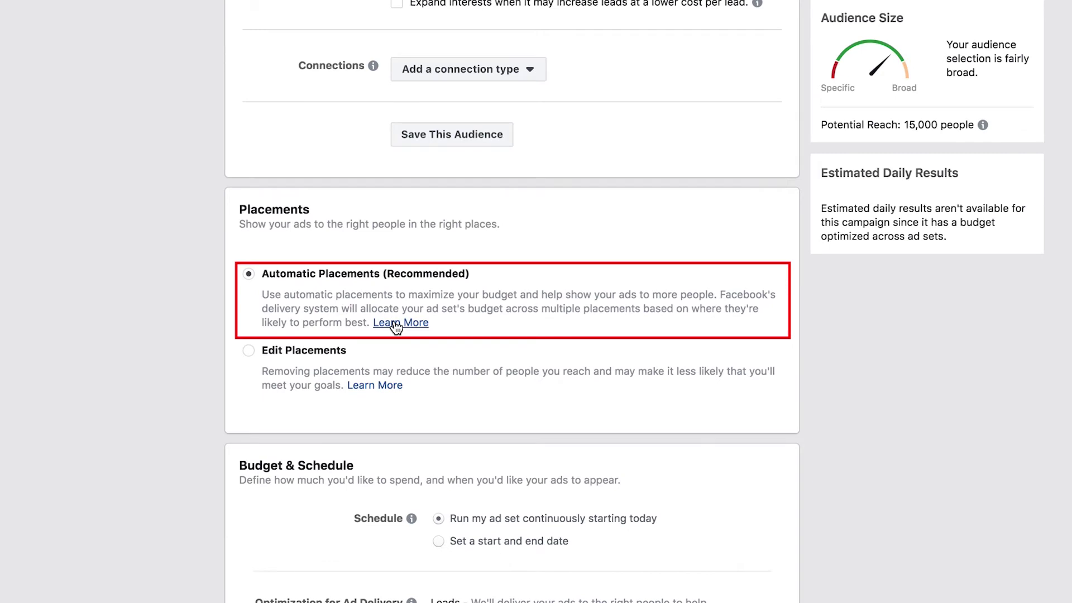
pyautogui.scroll(-4, 538, 351)
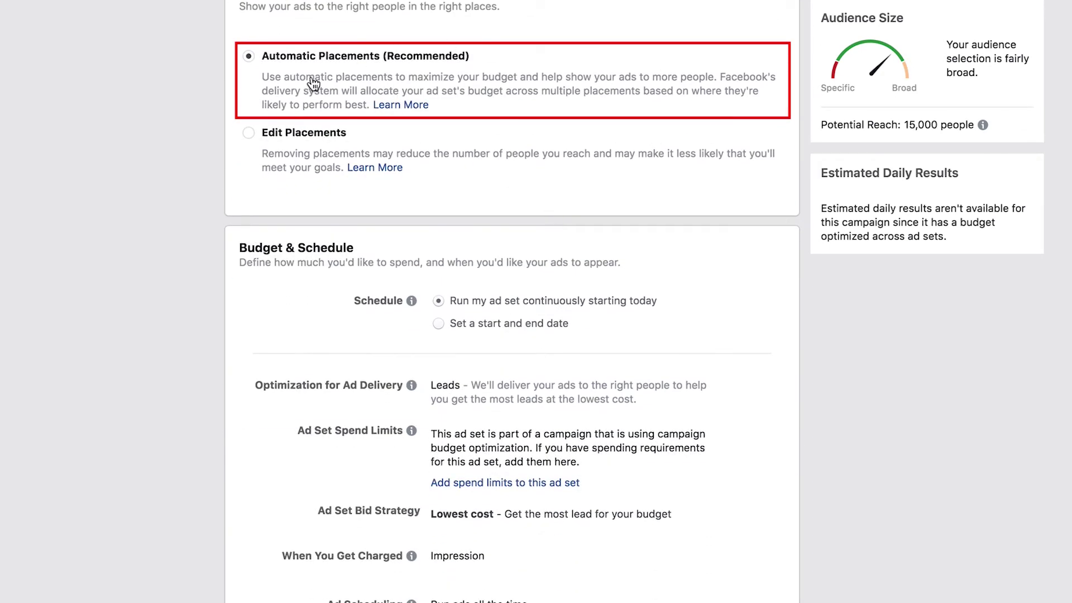
pyautogui.scroll(-1, 311, 82)
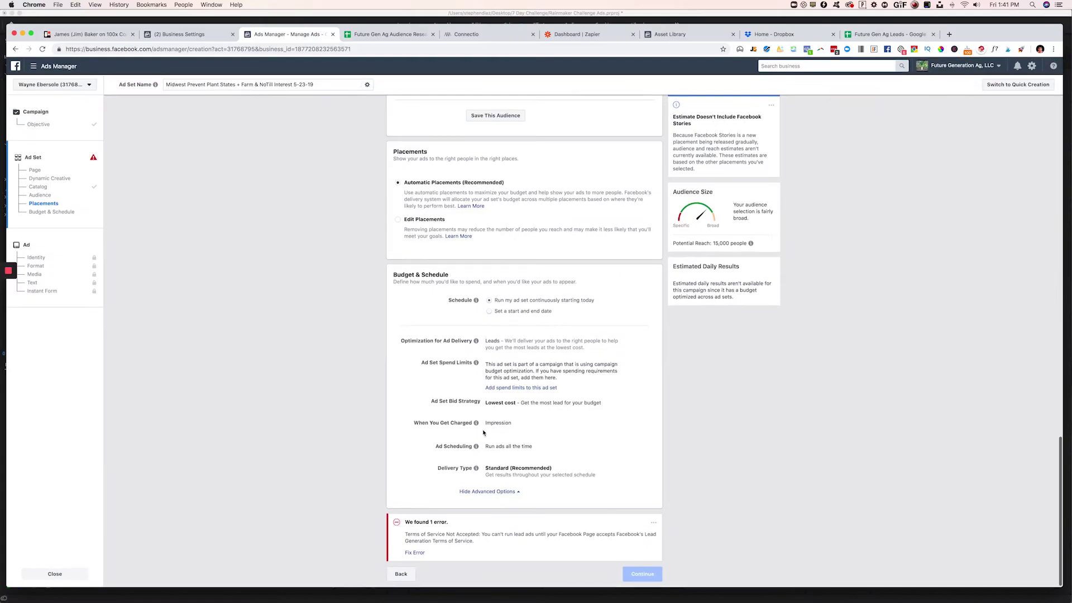
pyautogui.moveTo(410, 498)
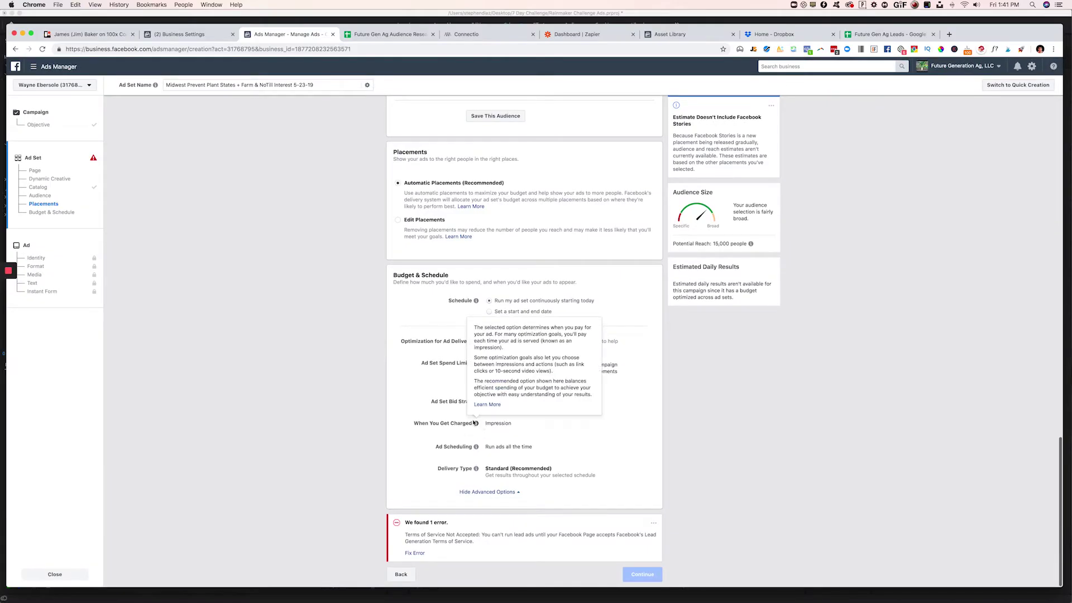
# Step: Resolve the terms of service error by accepting Facebook's Lead Ad Terms for the Future Generation Ag, LLC page
pyautogui.moveTo(434, 535); pyautogui.dragTo(499, 542)
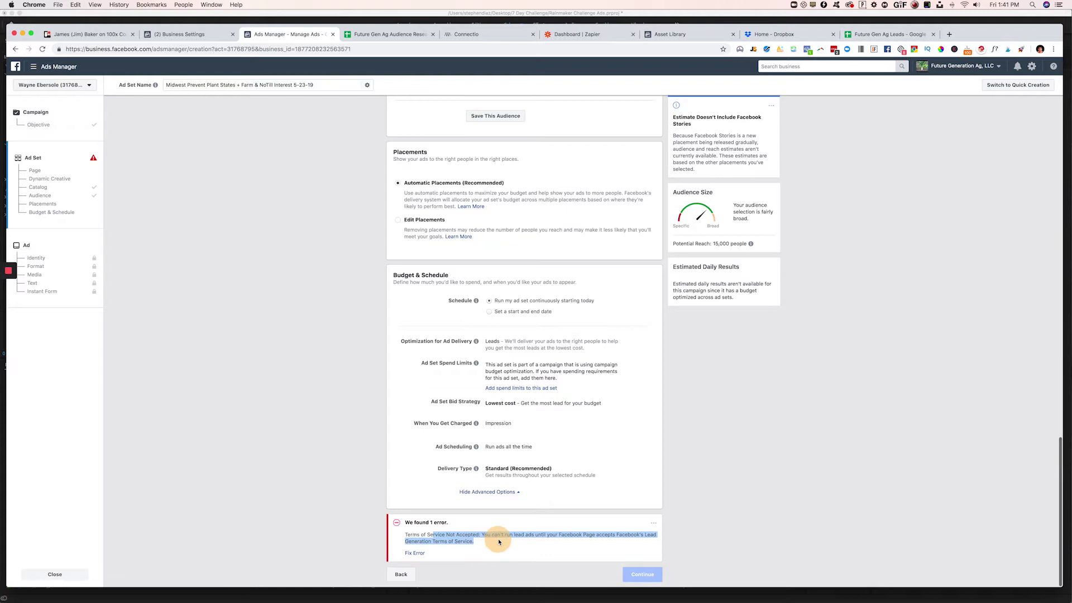
pyautogui.click(415, 553)
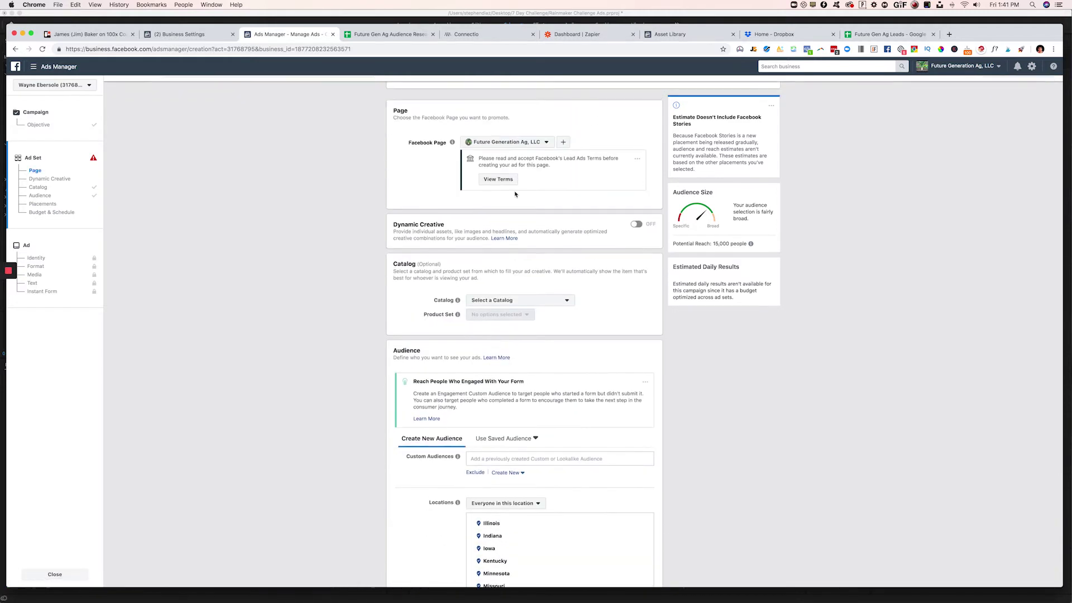
pyautogui.click(500, 180)
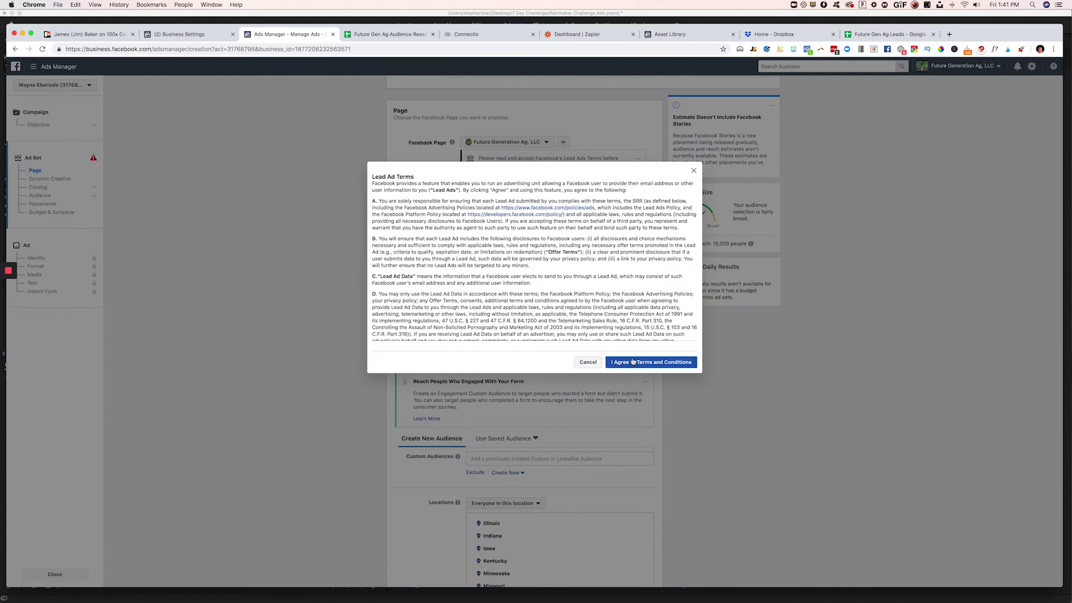
pyautogui.click(650, 362)
pyautogui.scroll(-20, 620, 310)
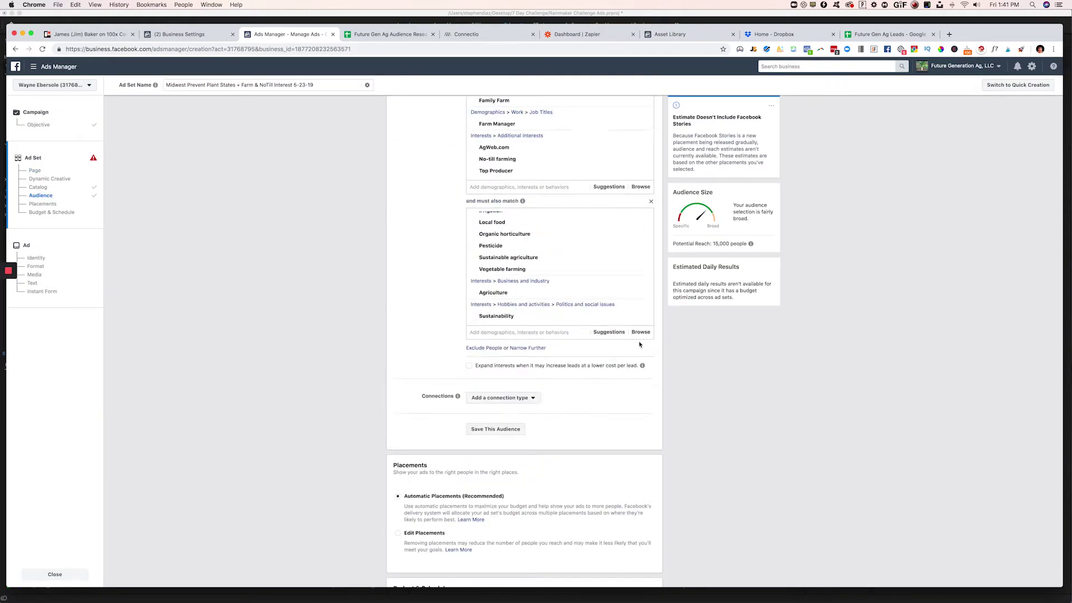
# Step: Continue from the finished ad set to the ad level, down to the ad's text settings
pyautogui.click(643, 574)
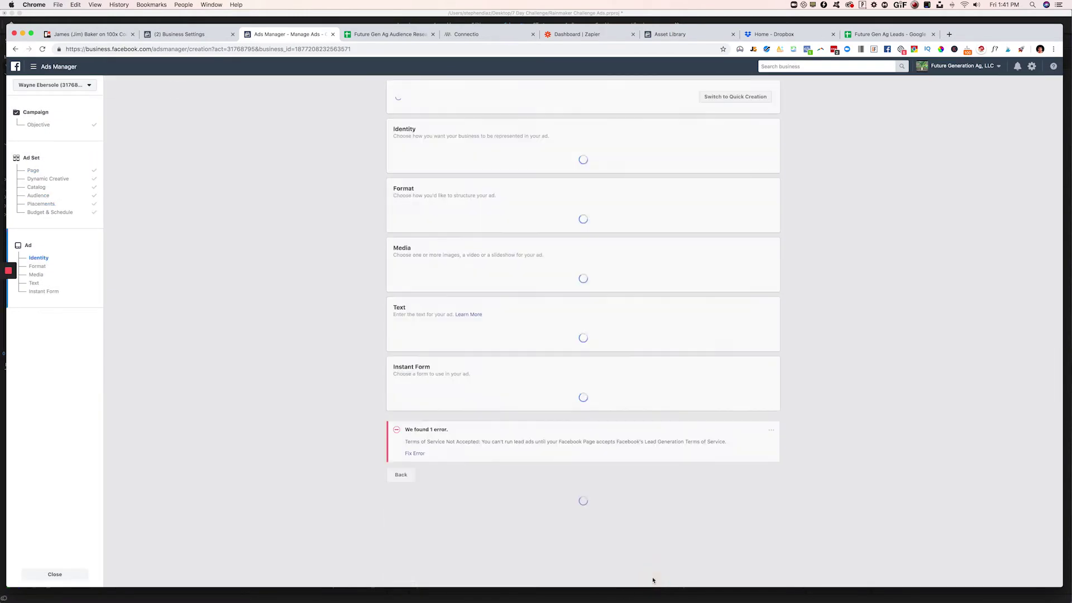
pyautogui.moveTo(10, 290)
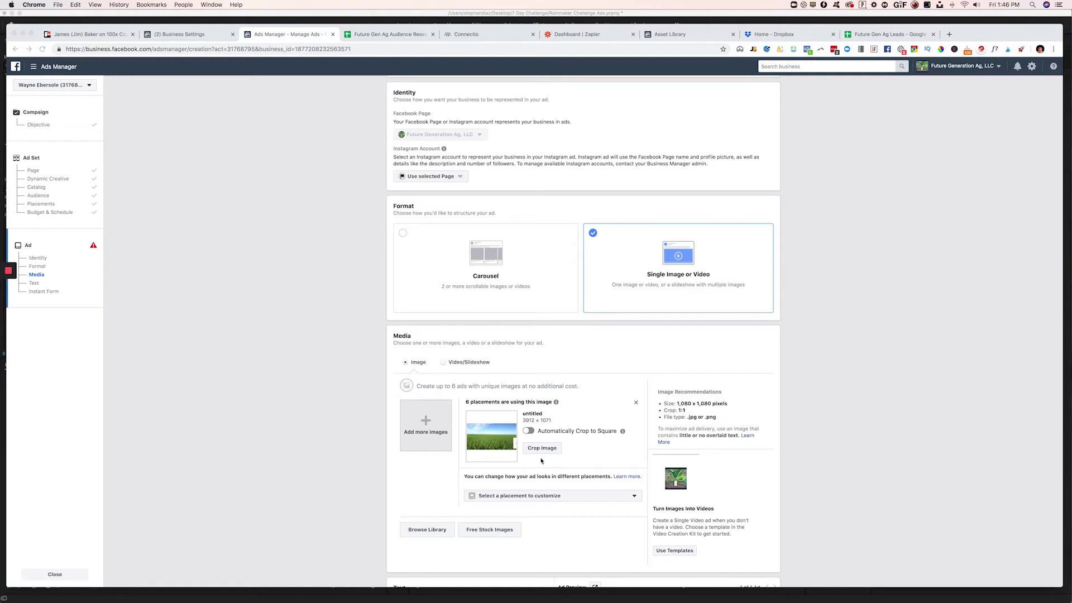
pyautogui.scroll(-10, 541, 460)
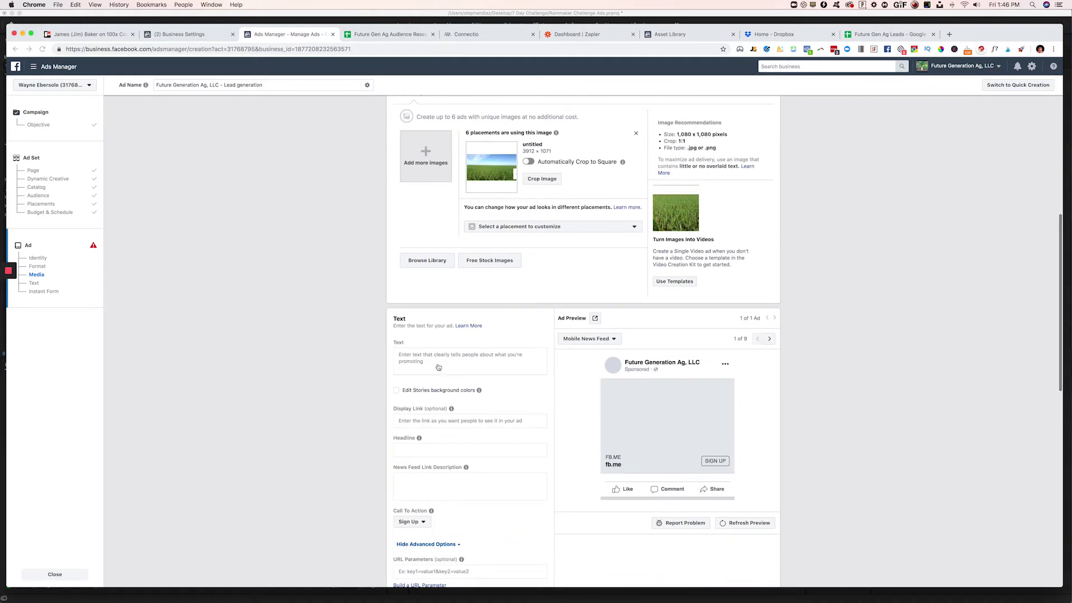
# Step: Review the ad's text, display link and headline fields, its conversion tracking options and the Instant Form and Media sections
pyautogui.click(433, 360)
pyautogui.click(420, 420)
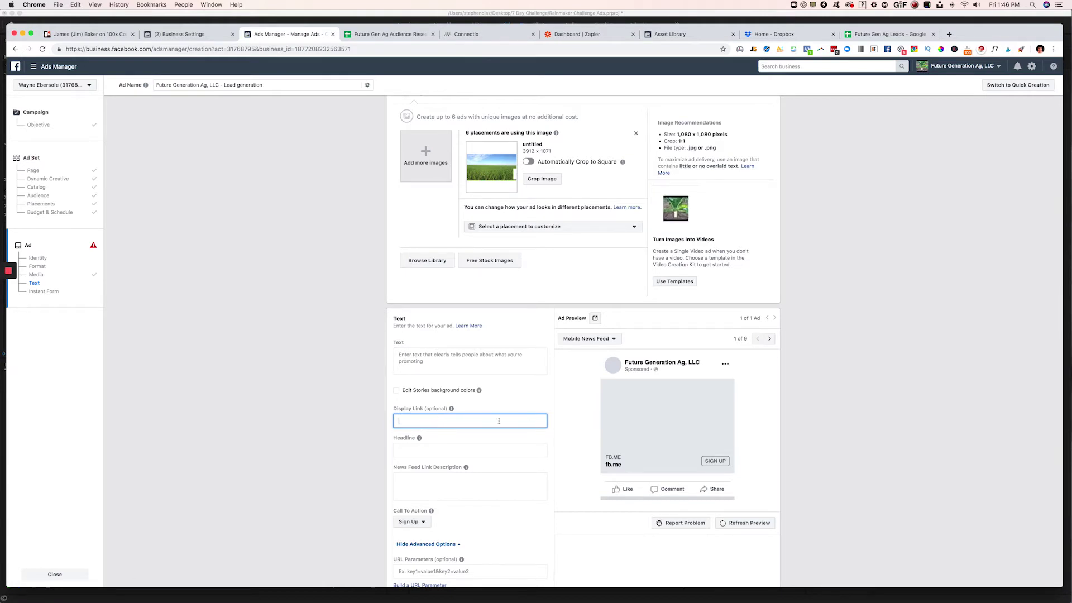
pyautogui.moveTo(411, 441)
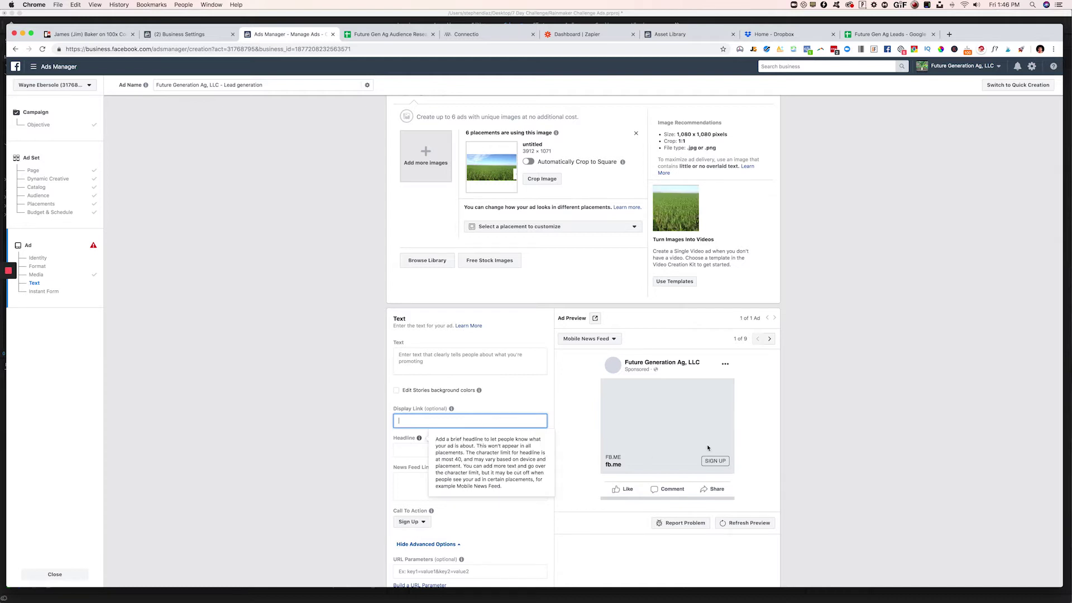
pyautogui.scroll(-15, 660, 453)
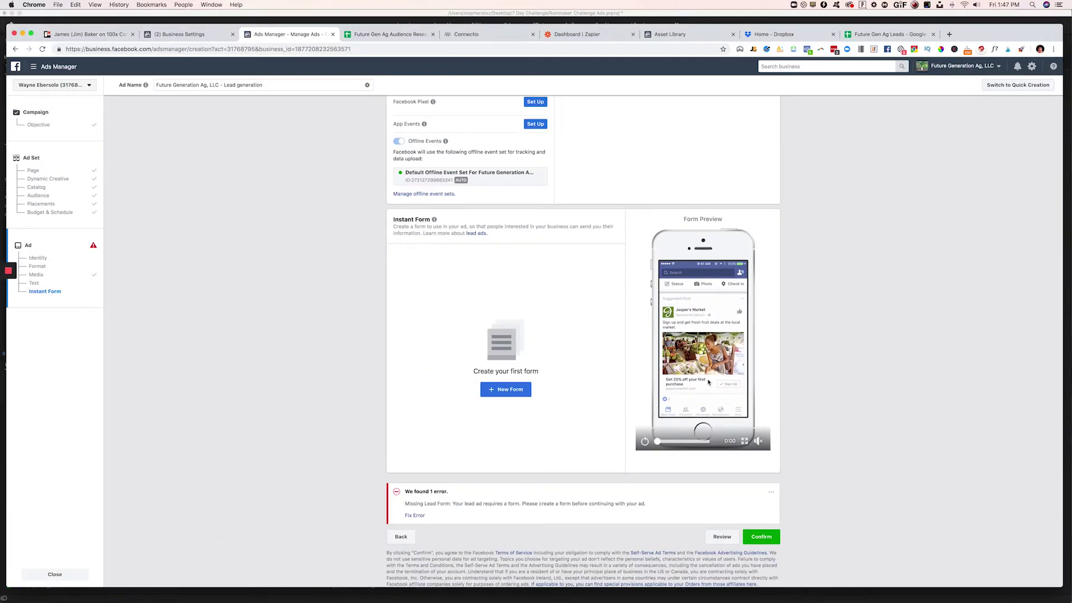
pyautogui.scroll(5, 583, 342)
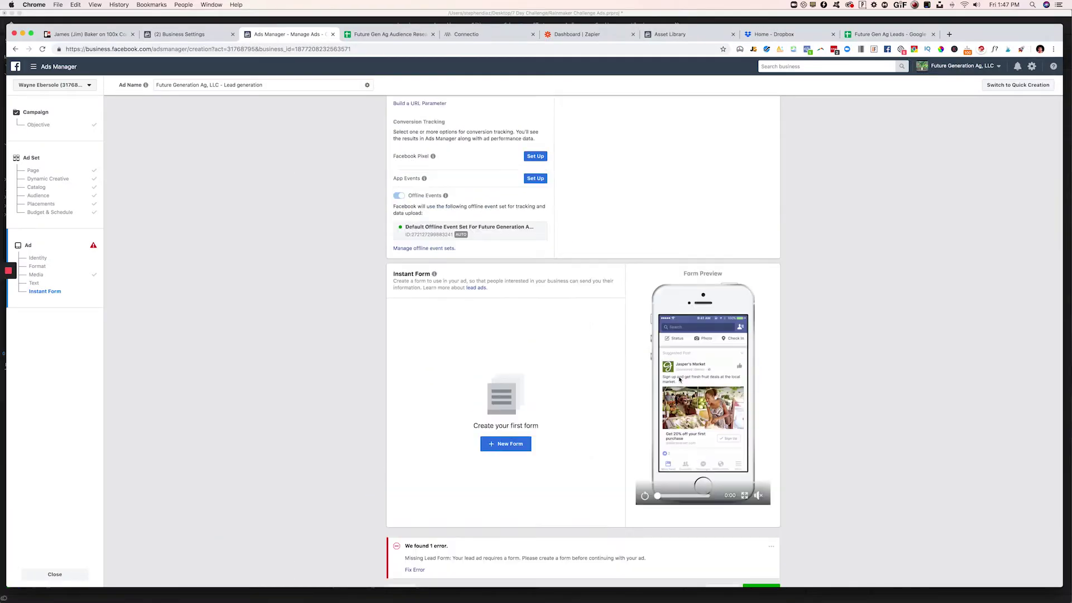
pyautogui.scroll(3, 439, 198)
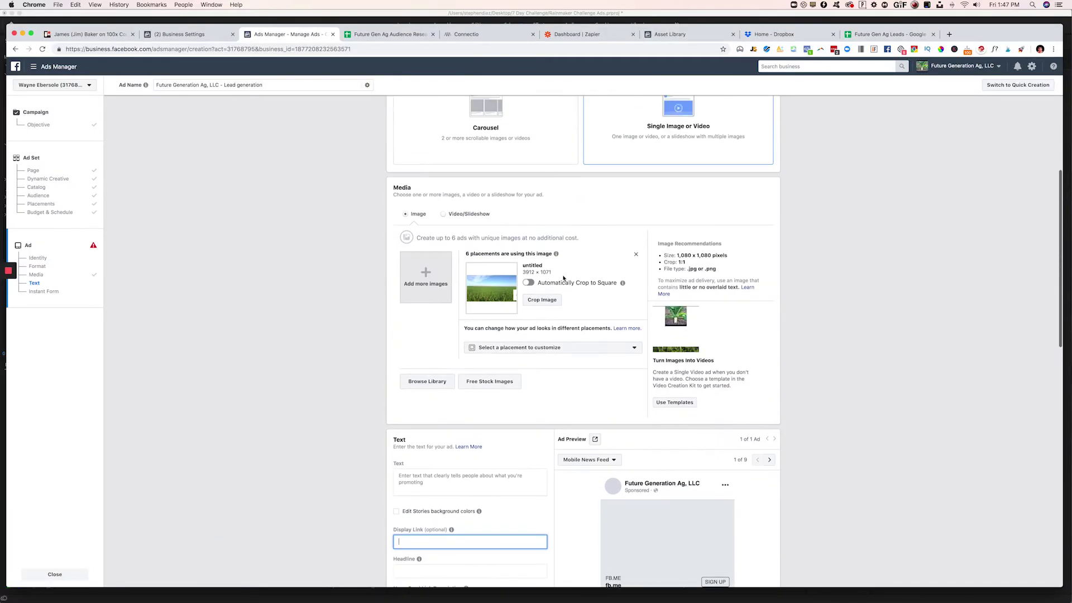
pyautogui.moveTo(10, 292)
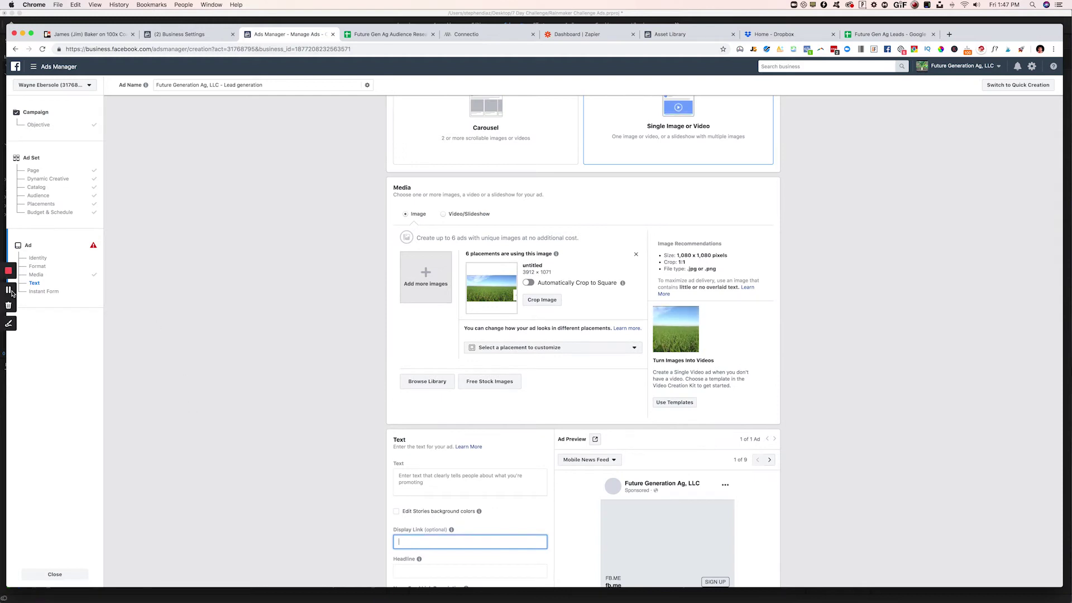
pyautogui.click(9, 289)
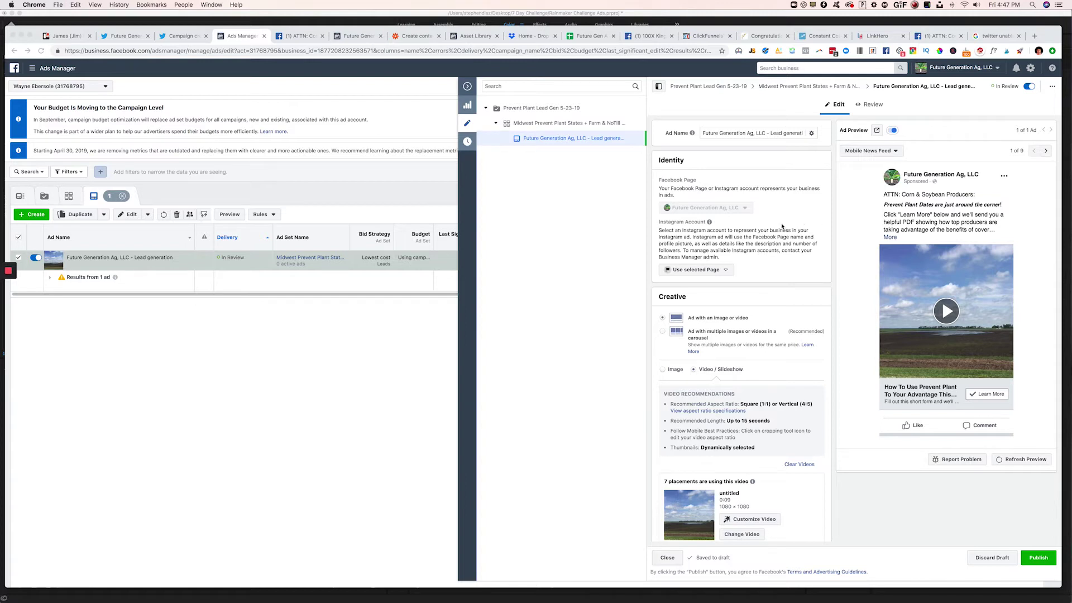
# Step: Play the ad's video in the Mobile News Feed preview and pause it on the "Got Wet Fields?" title
pyautogui.scroll(-2, 946, 291)
pyautogui.click(950, 312)
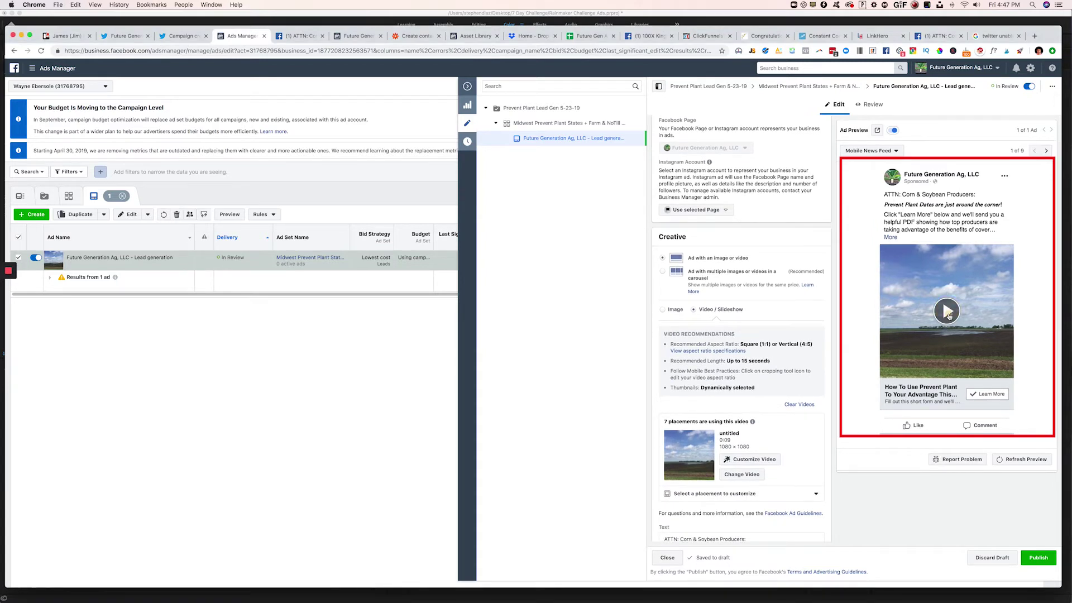
pyautogui.click(948, 316)
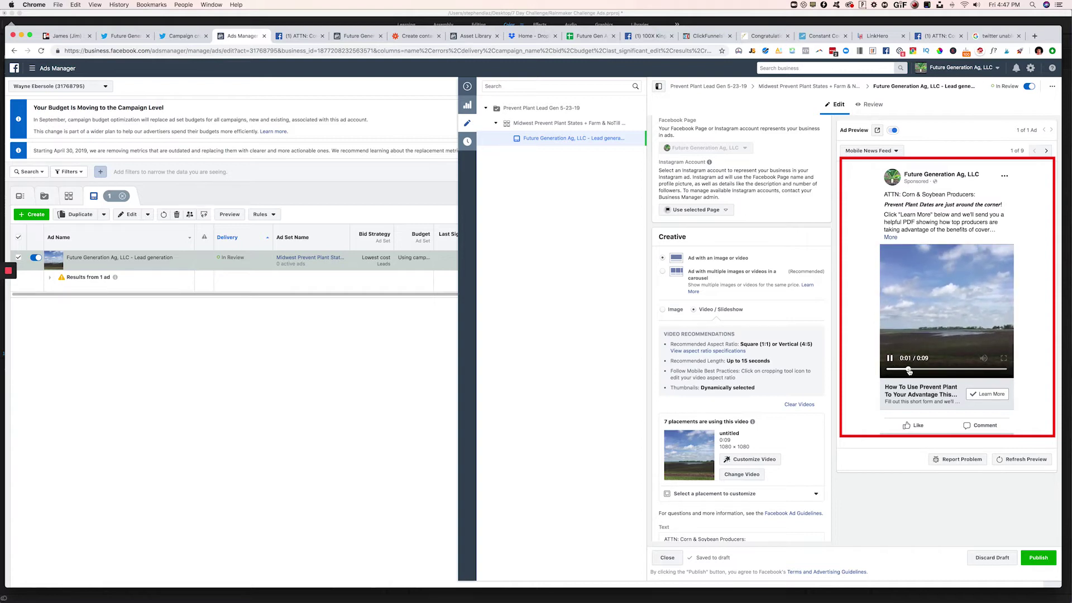
pyautogui.click(924, 332)
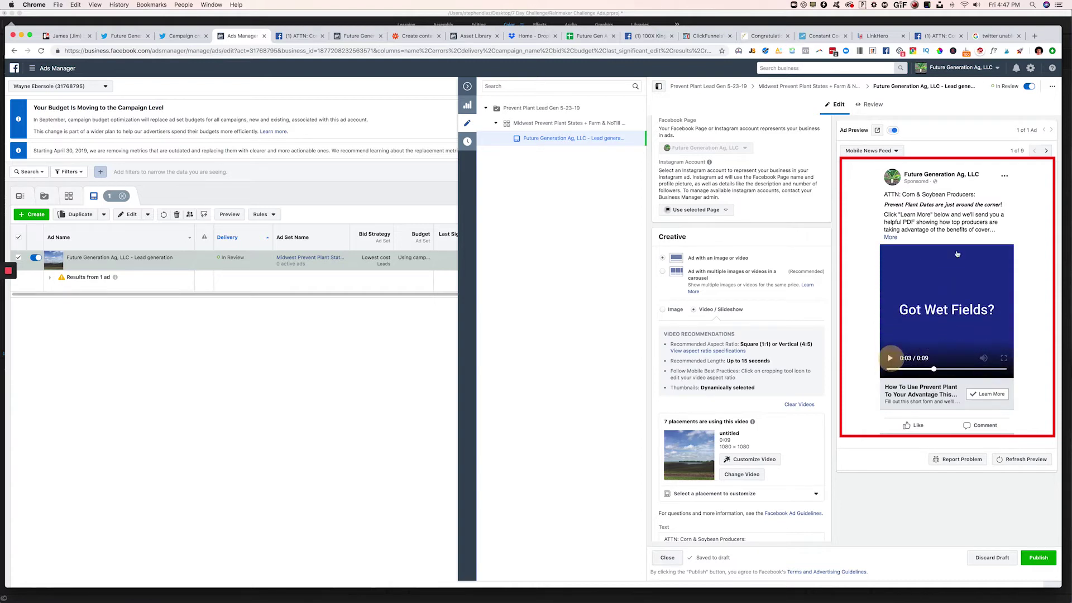
# Step: Review the ad's text, headline, News Feed link description and call to action
pyautogui.scroll(-10, 786, 304)
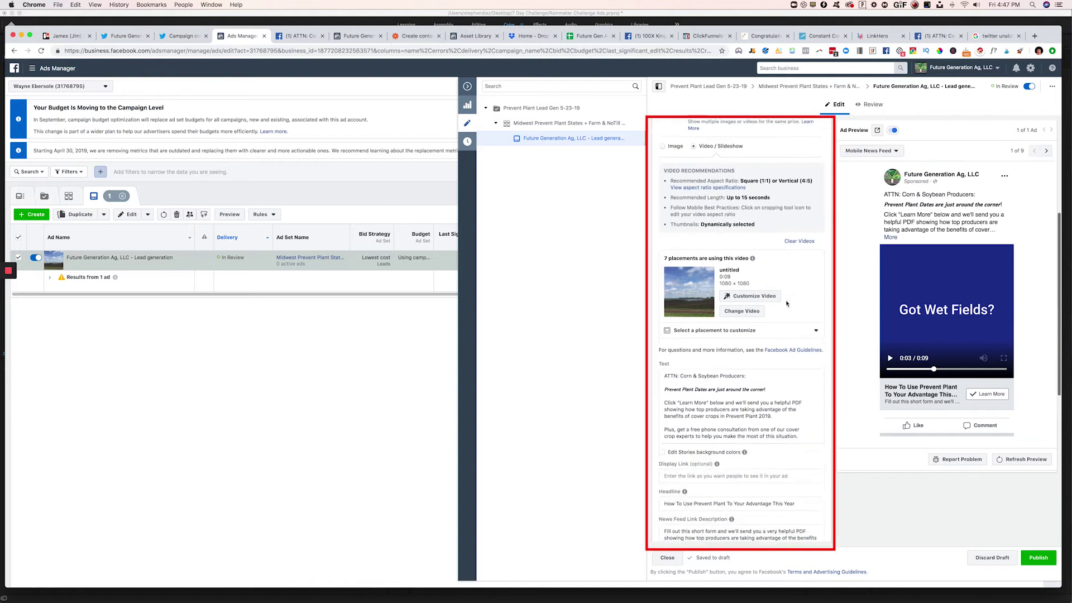
pyautogui.doubleClick(686, 411)
pyautogui.scroll(-1, 793, 246)
# Step: Preview the ad as Desktop News Feed while checking the Instant Form and Tracking settings, and return the preview to Mobile News Feed
pyautogui.click(871, 150)
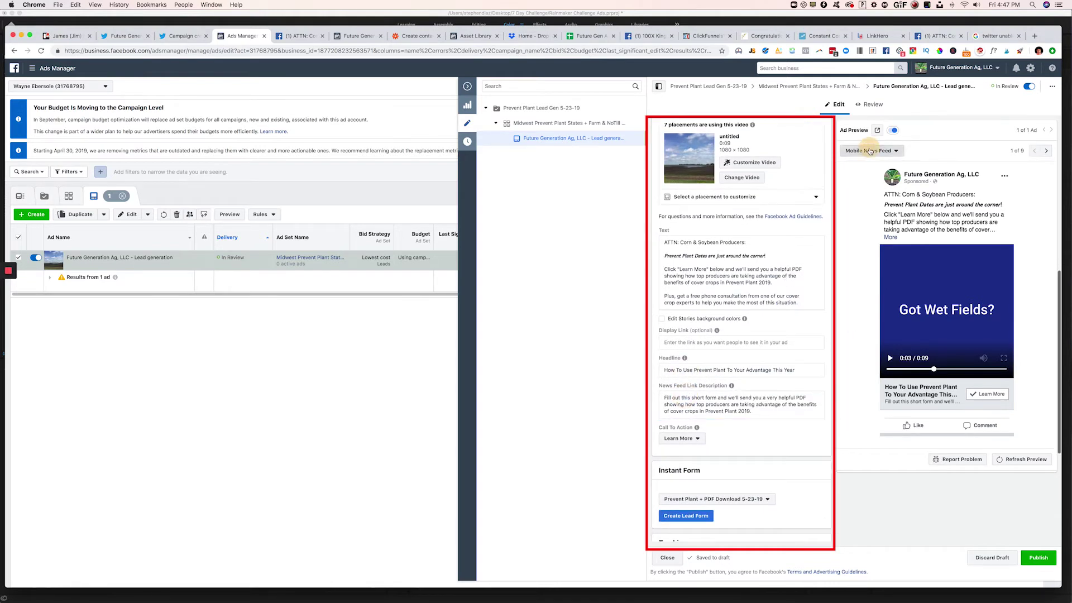
pyautogui.click(878, 210)
pyautogui.scroll(-7, 702, 316)
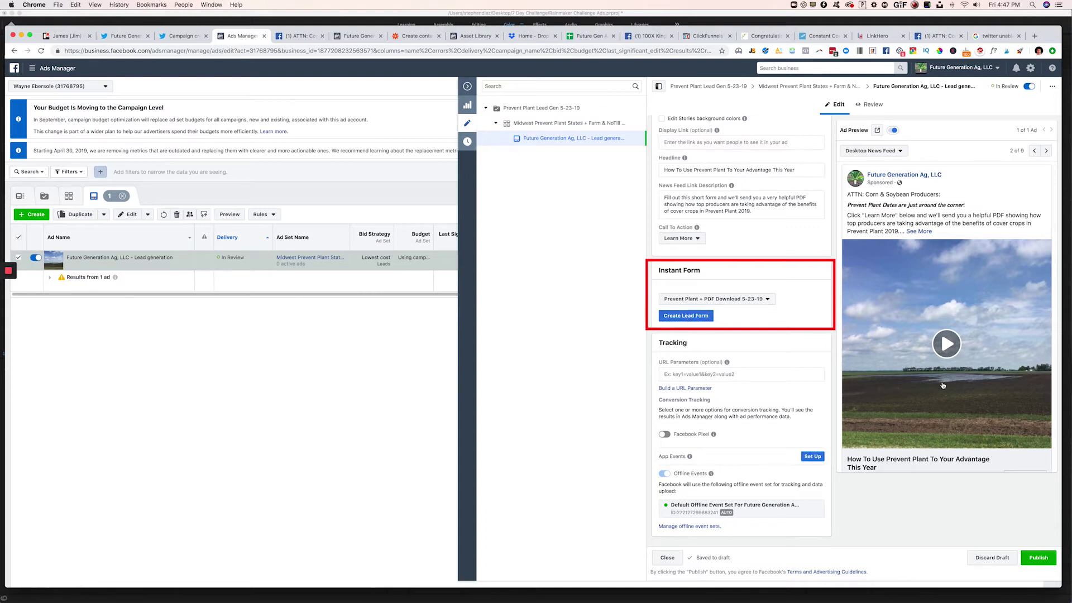
pyautogui.click(873, 151)
pyautogui.click(868, 170)
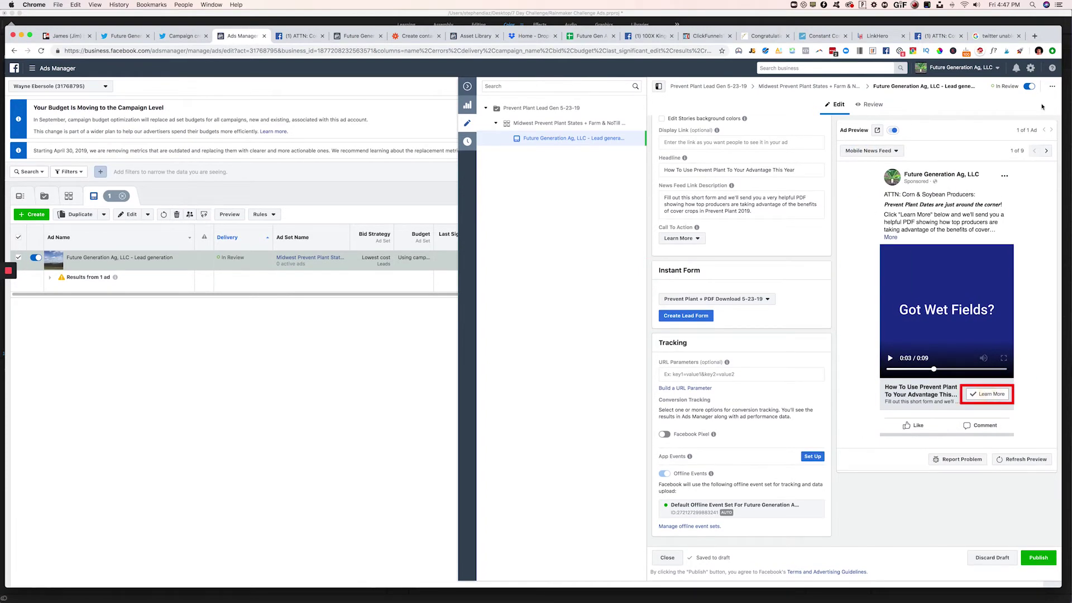
pyautogui.click(1052, 86)
pyautogui.moveTo(1010, 167)
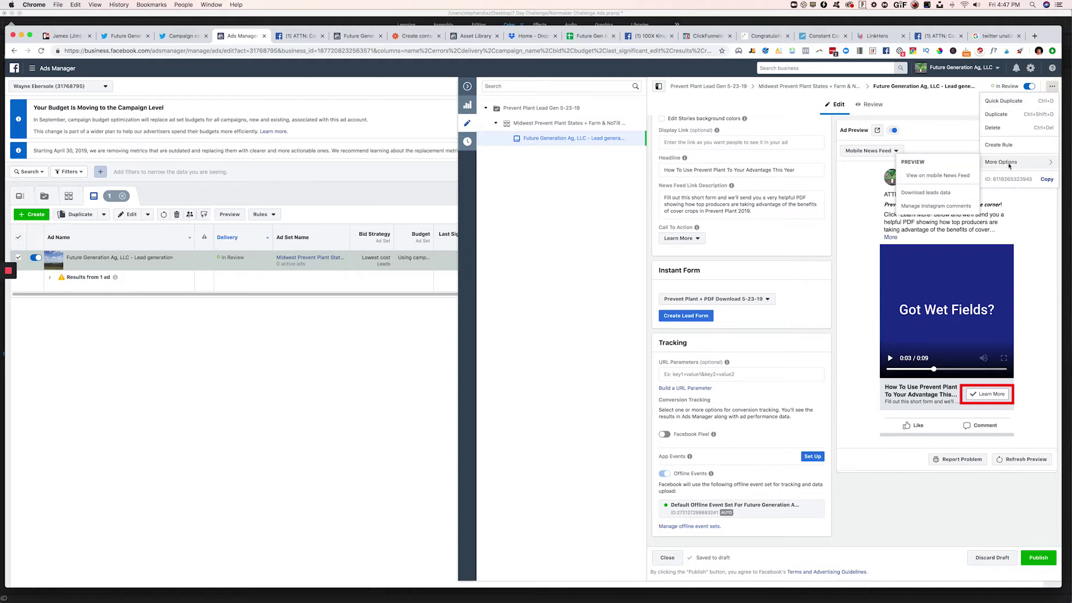
pyautogui.click(1052, 86)
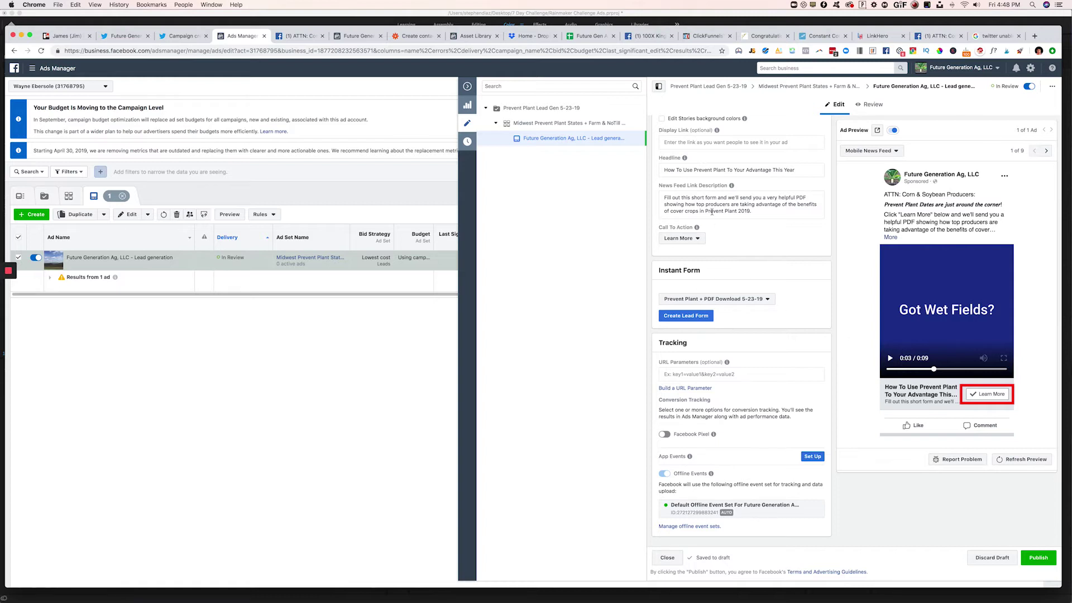
# Step: Switch to LinkHero, copy the short link tagged future gen ag, and open it in the browser
pyautogui.click(877, 36)
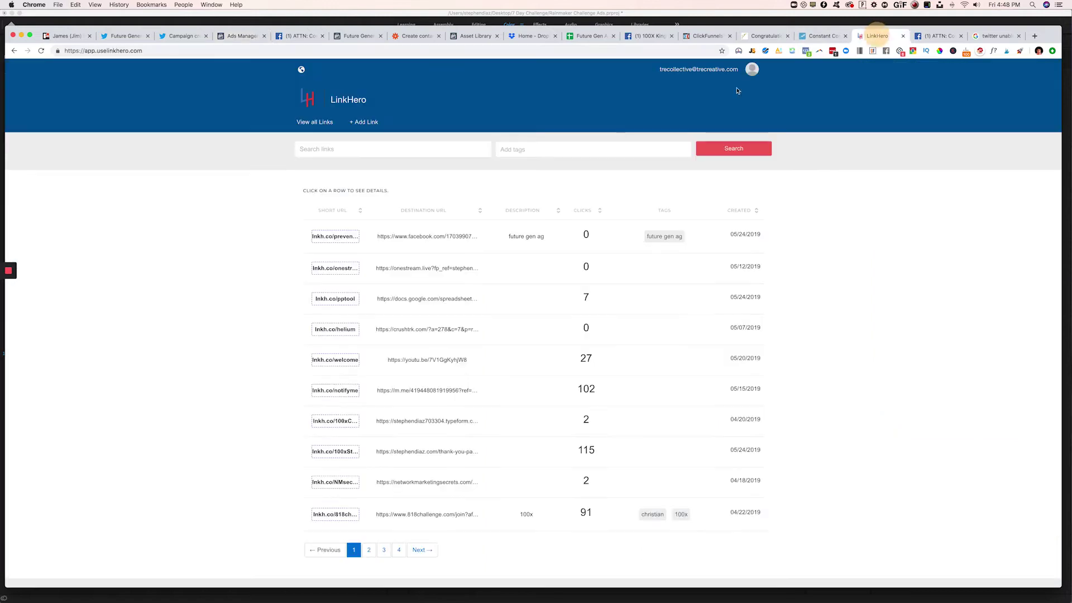
pyautogui.click(349, 244)
pyautogui.click(270, 49)
pyautogui.press('super+v')
pyautogui.press('Return')
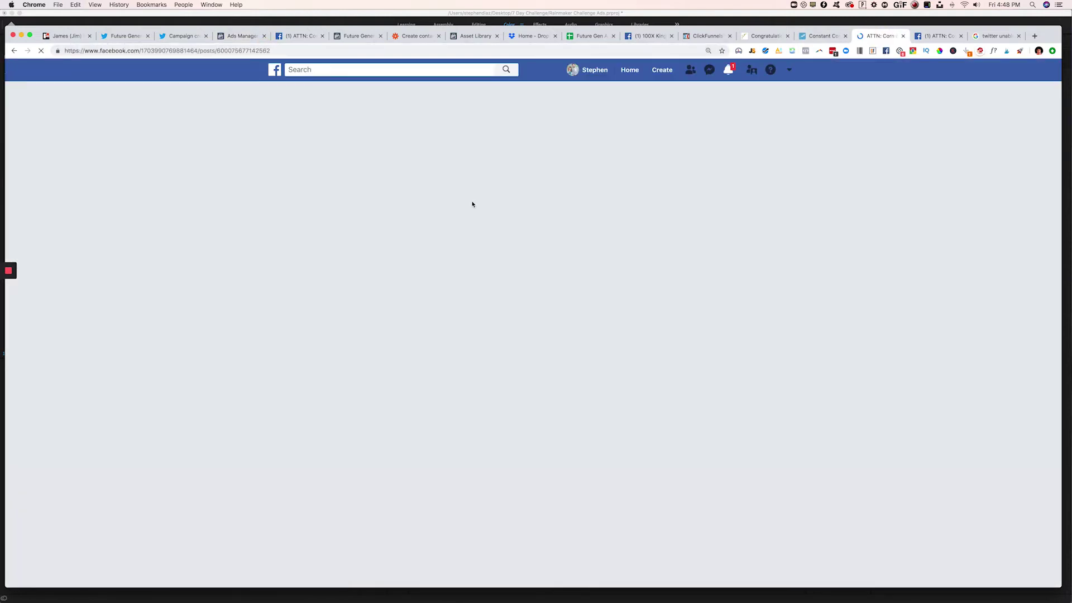
# Step: Submit the lead form behind the Facebook post's Learn More call to action and download the PDF it offers
pyautogui.scroll(-2, 537, 311)
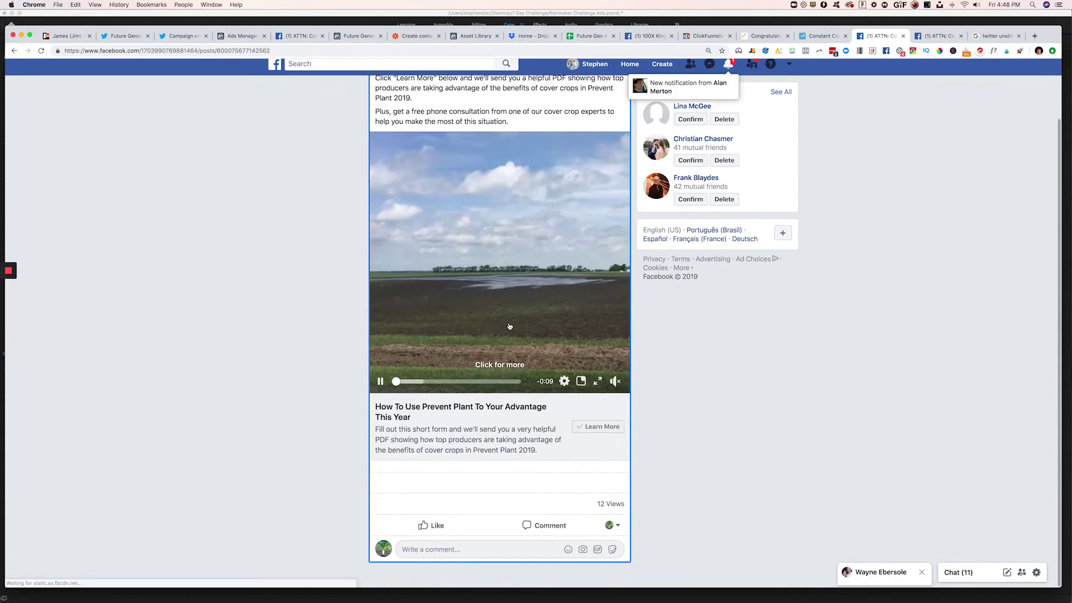
pyautogui.click(595, 431)
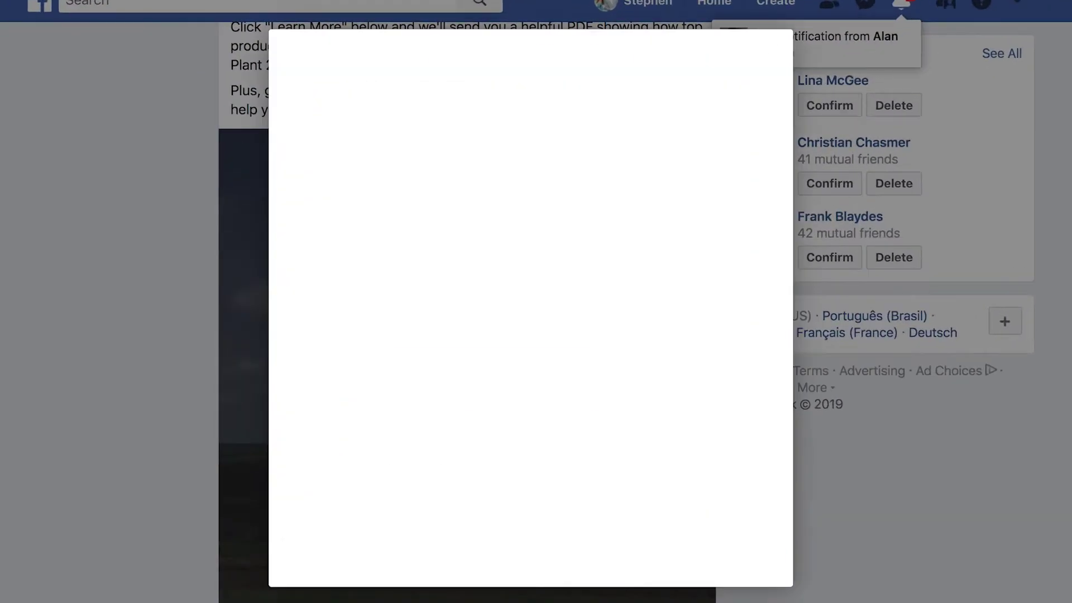
pyautogui.moveTo(474, 416); pyautogui.dragTo(604, 470)
pyautogui.click(602, 472)
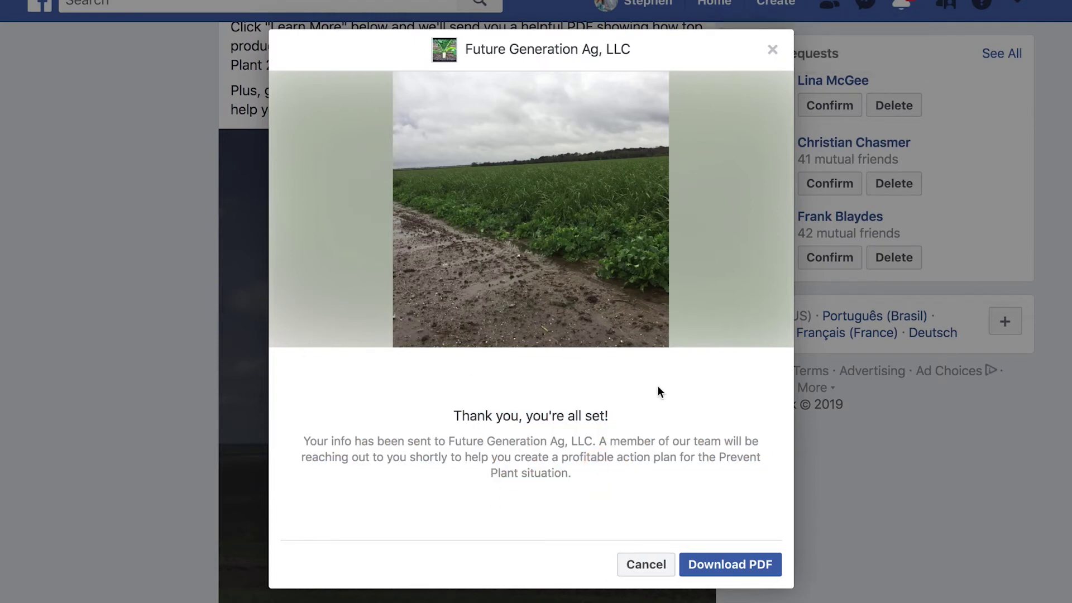
pyautogui.moveTo(535, 139)
pyautogui.click(759, 565)
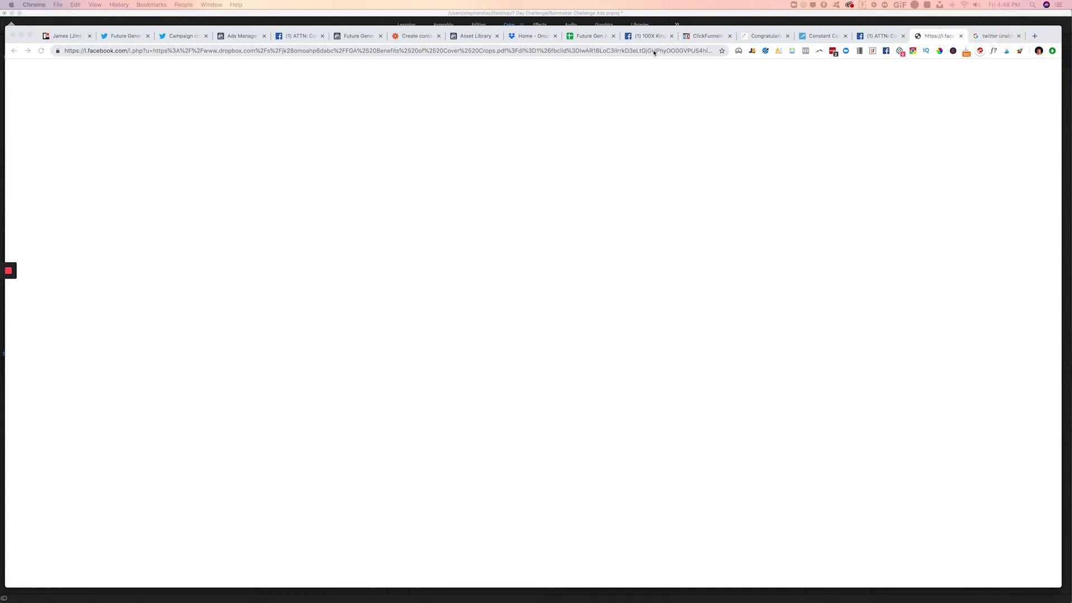
# Step: Switch to Dropbox and copy a new sharing link for FGA Benefits of Cover Crops.pdf
pyautogui.click(534, 37)
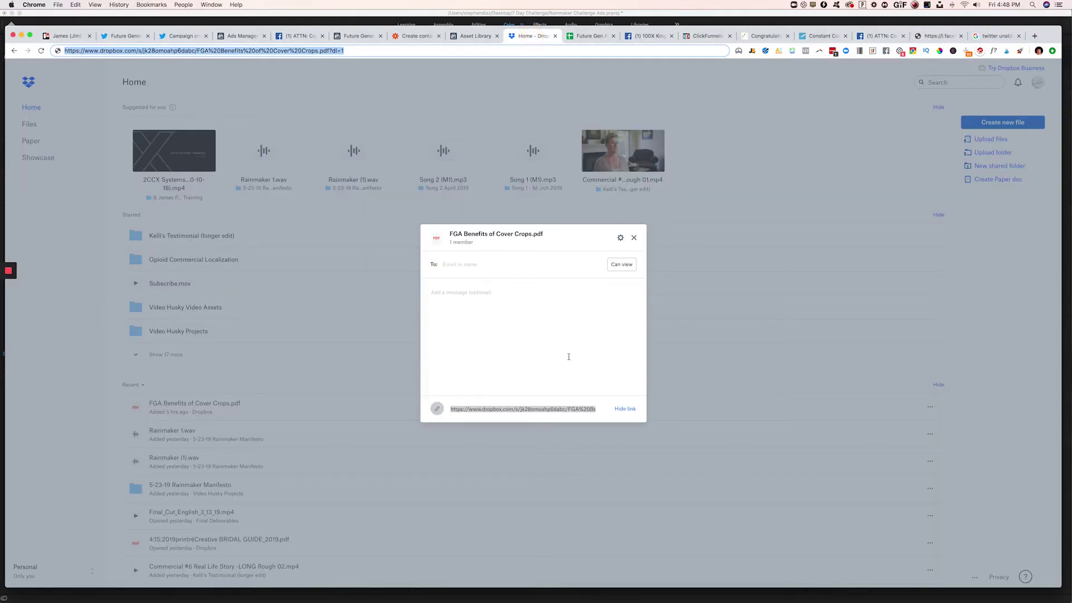
pyautogui.click(633, 237)
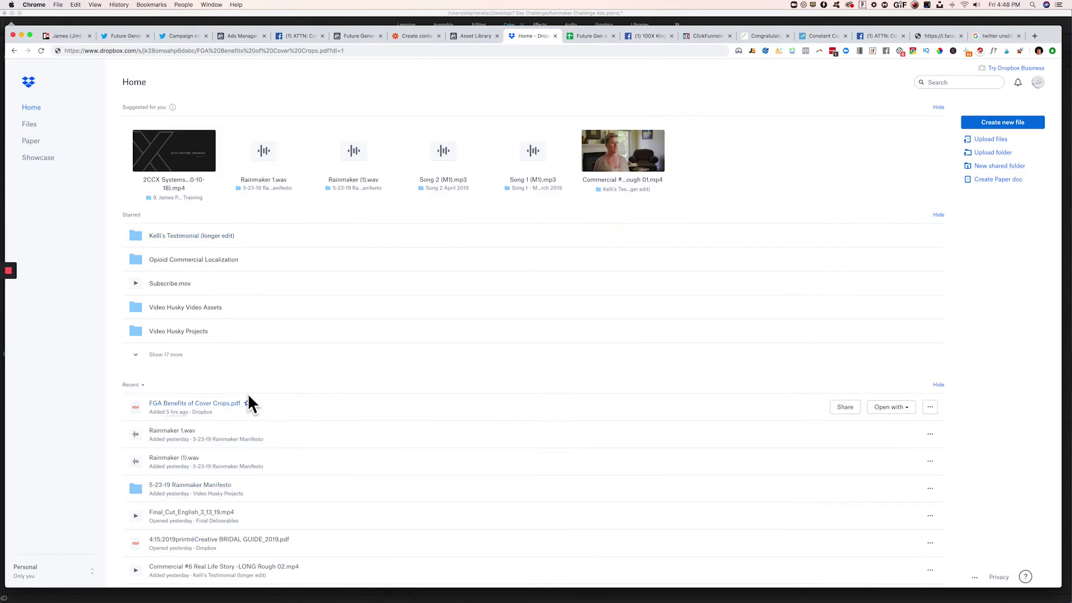
pyautogui.click(845, 407)
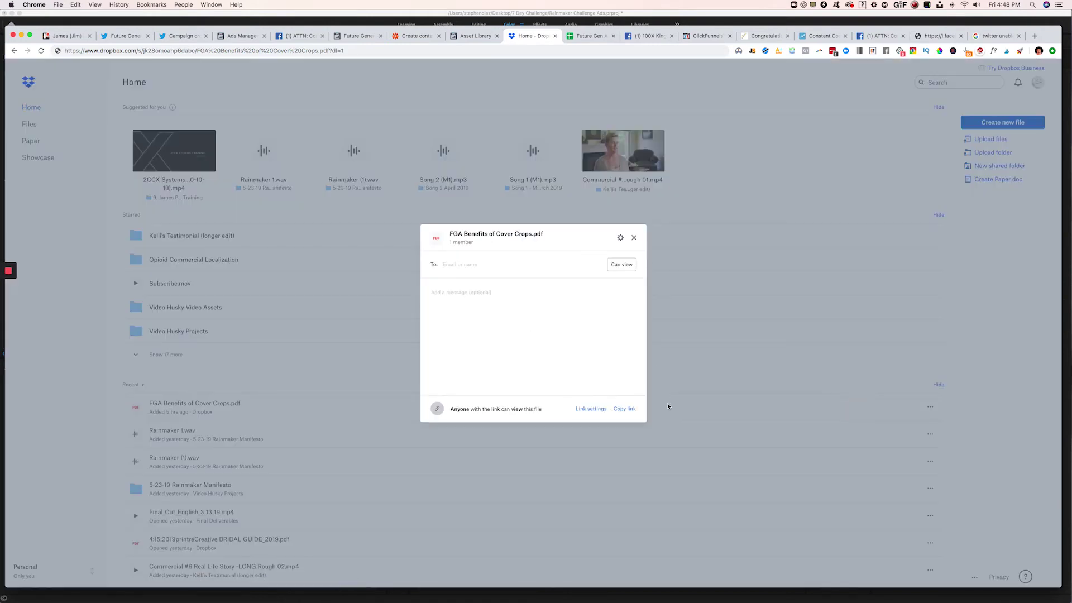
pyautogui.click(624, 409)
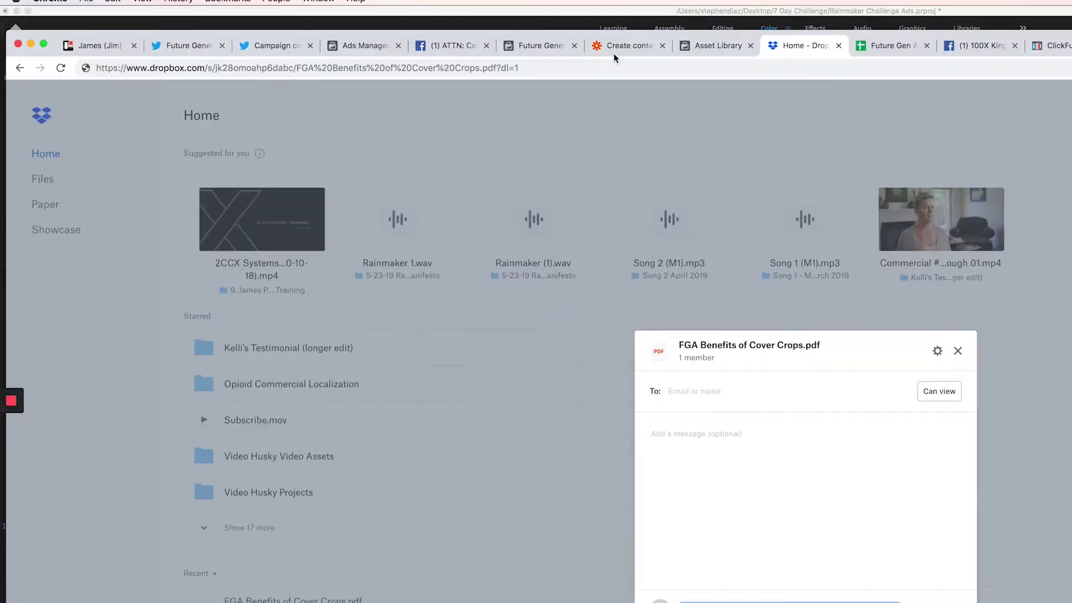
# Step: Paste the Dropbox link into the address bar, change its ending to dl=1, and select the whole link
pyautogui.click(609, 63)
pyautogui.press('super+v')
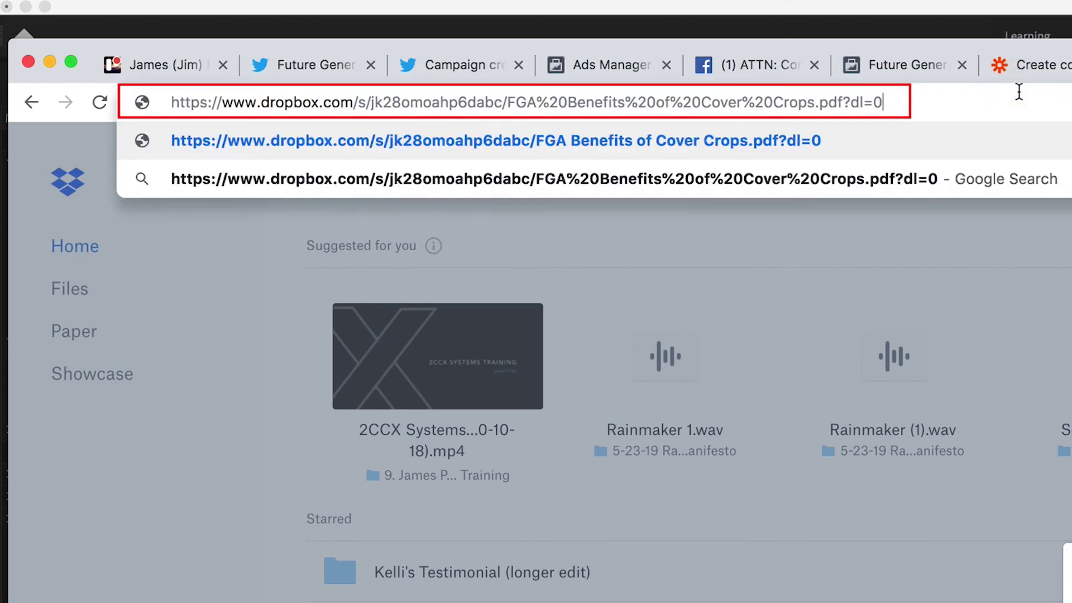
pyautogui.doubleClick(878, 102)
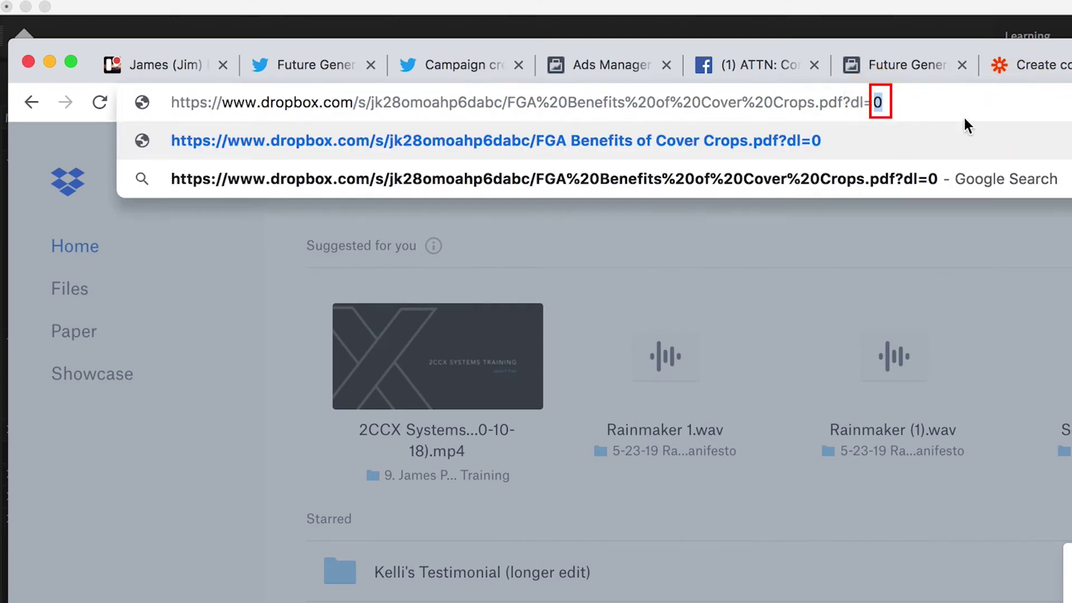
pyautogui.write('1')
pyautogui.press('super+a')
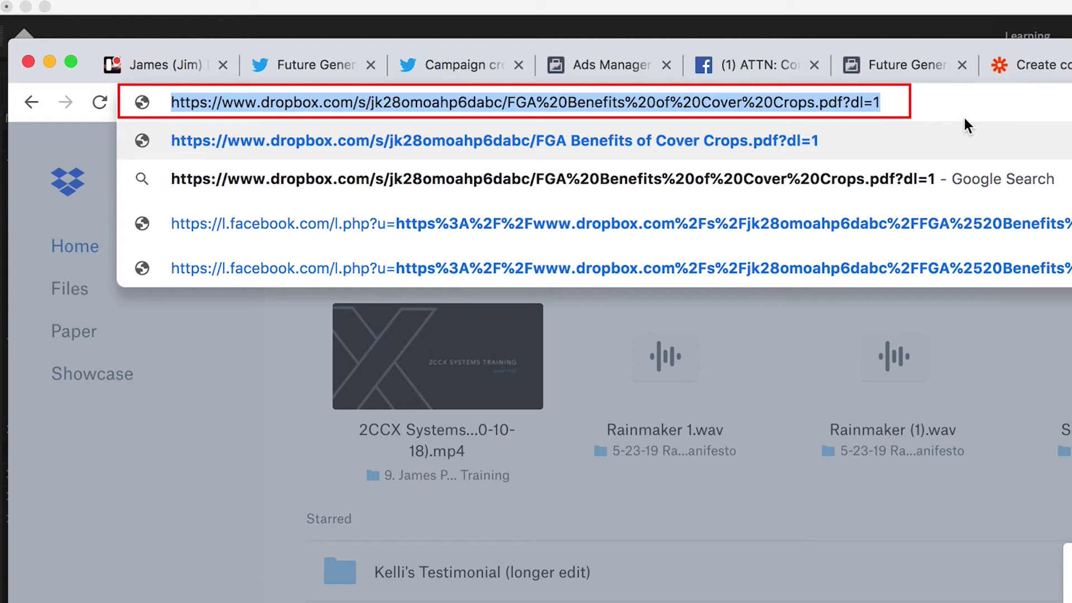
pyautogui.tripleClick(785, 107)
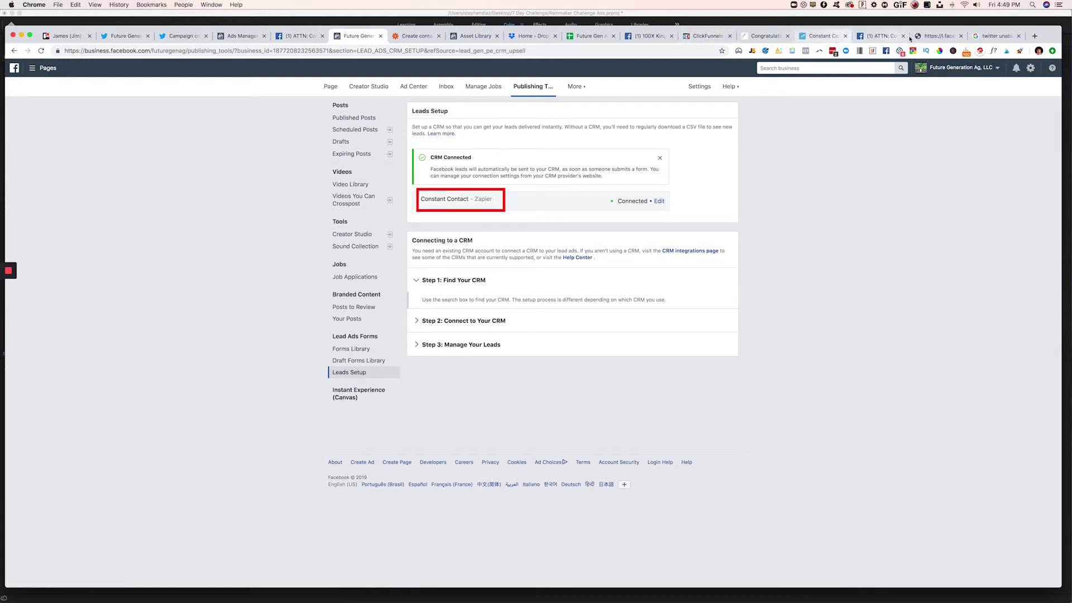
# Step: Switch to the Future Gen Ag Leads spreadsheet and check the test lead's name, email, phone and state entries
pyautogui.click(417, 36)
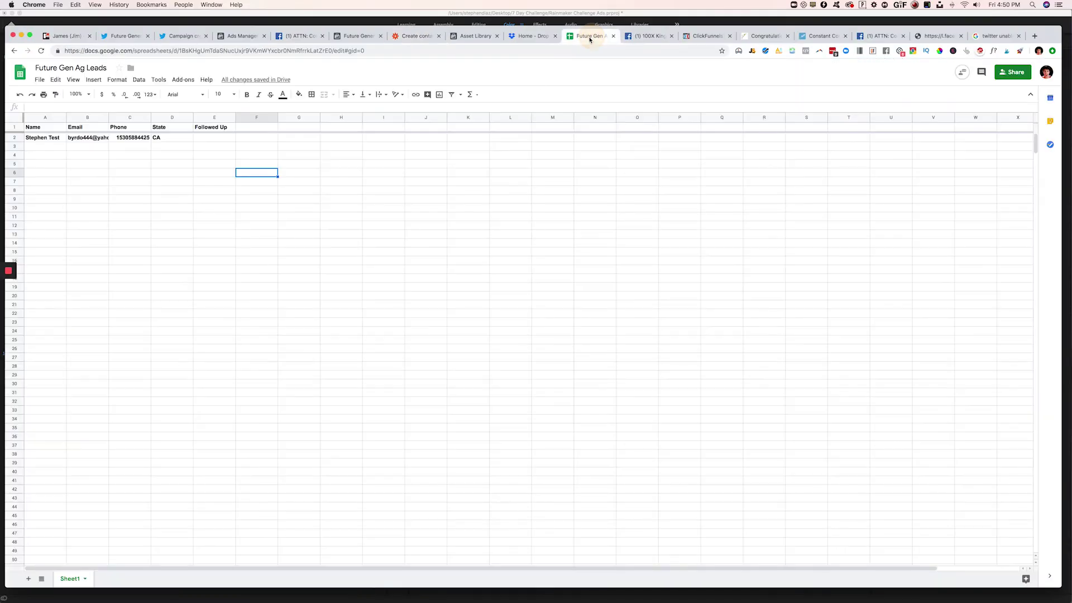
pyautogui.click(167, 166)
pyautogui.click(48, 137)
pyautogui.doubleClick(89, 137)
pyautogui.click(37, 139)
pyautogui.click(94, 137)
pyautogui.click(131, 138)
pyautogui.click(153, 139)
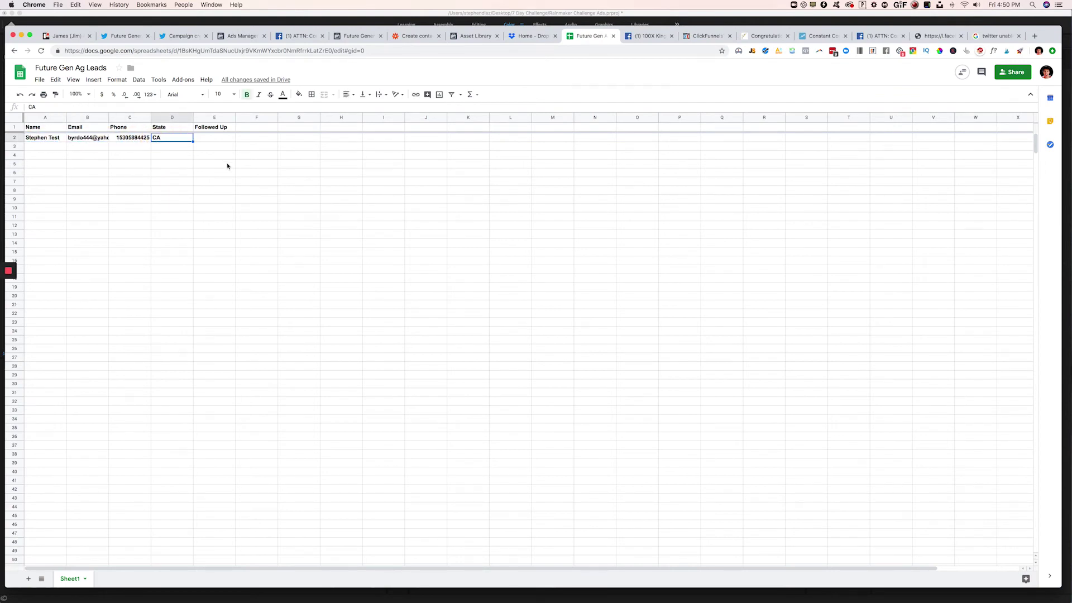
# Step: Select the test lead's Followed Up cell, and switch to Zapier to review the Facebook Lead Ads Zap's trigger and actions
pyautogui.click(221, 140)
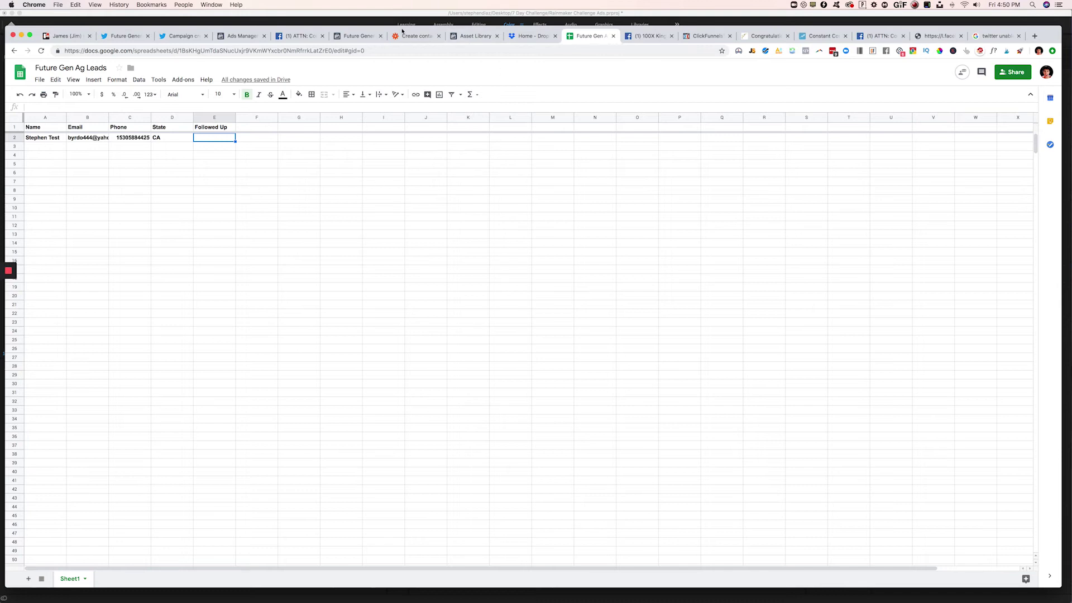
pyautogui.click(419, 36)
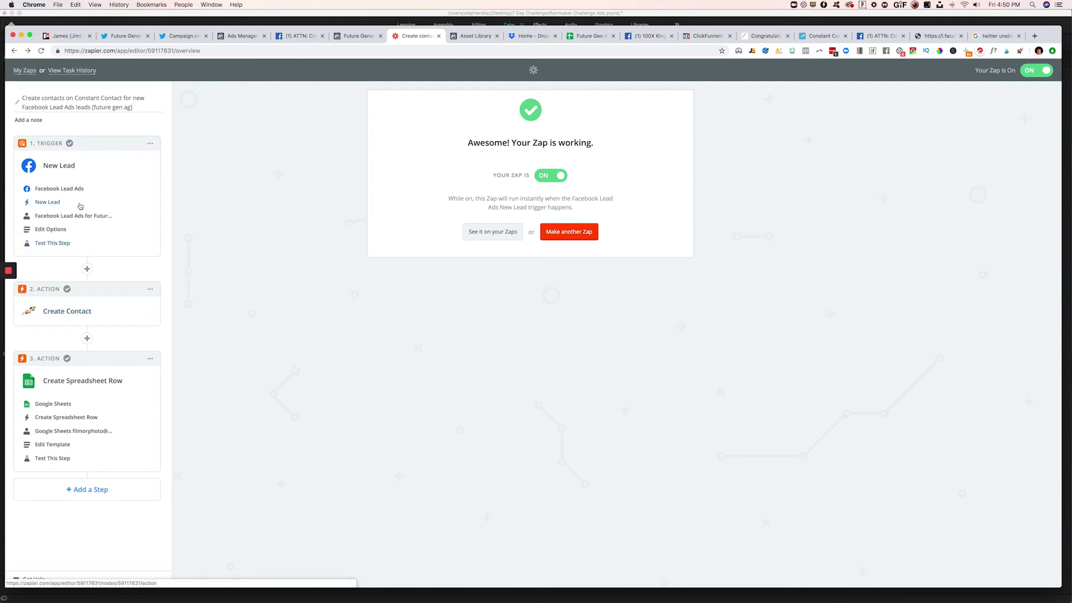
# Step: Switch to the Prevent Plant 2 campaign in Twitter Ads and review its targeted locations, follower look-alikes and keywords
pyautogui.click(181, 39)
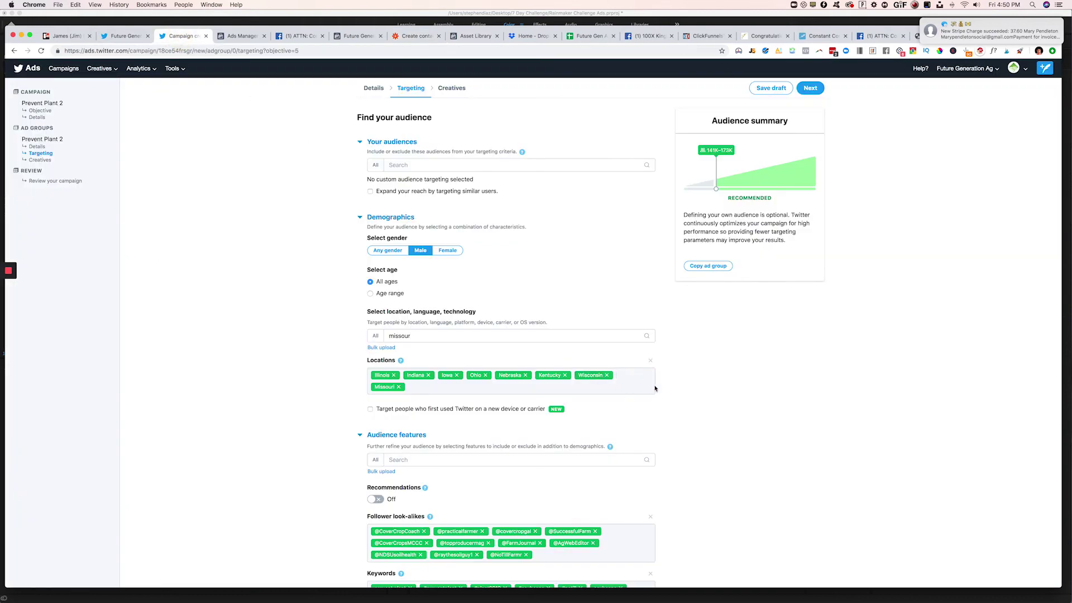
pyautogui.click(818, 426)
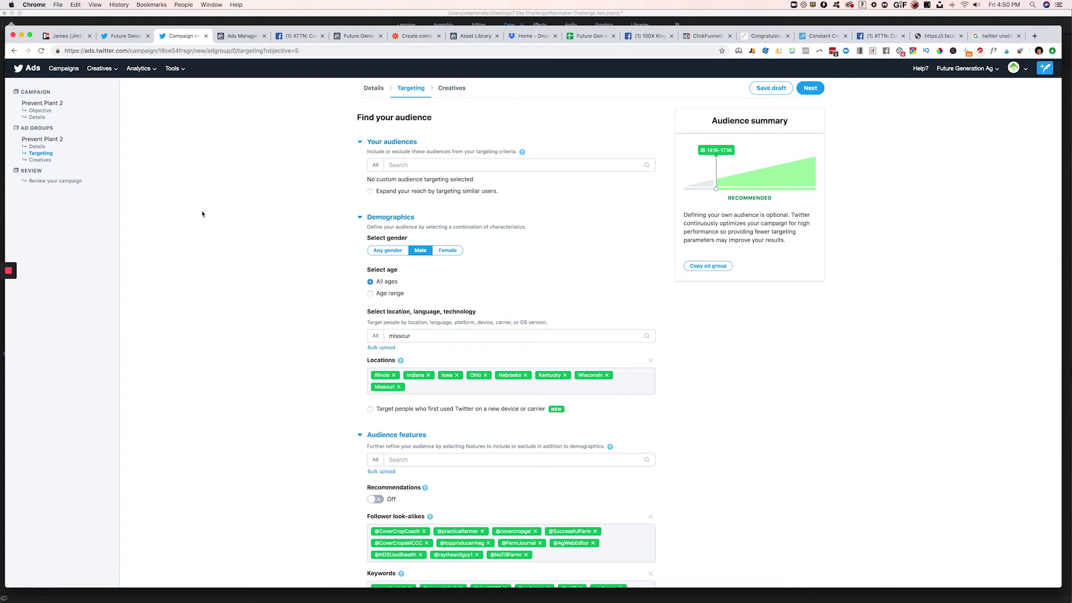
pyautogui.scroll(-5, 378, 302)
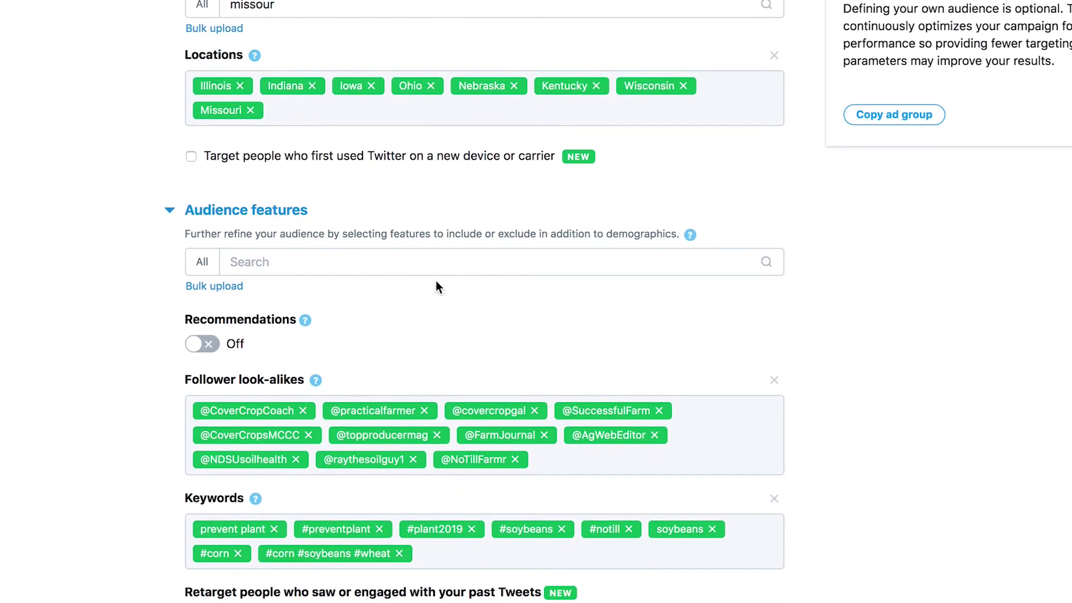
pyautogui.scroll(-3, 435, 287)
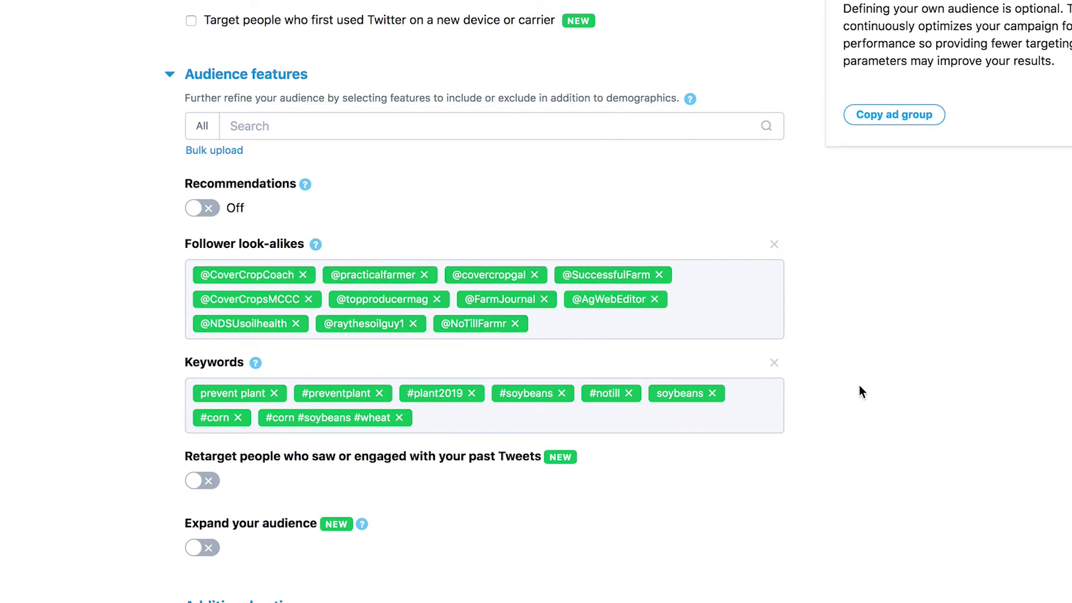
pyautogui.scroll(5, 467, 127)
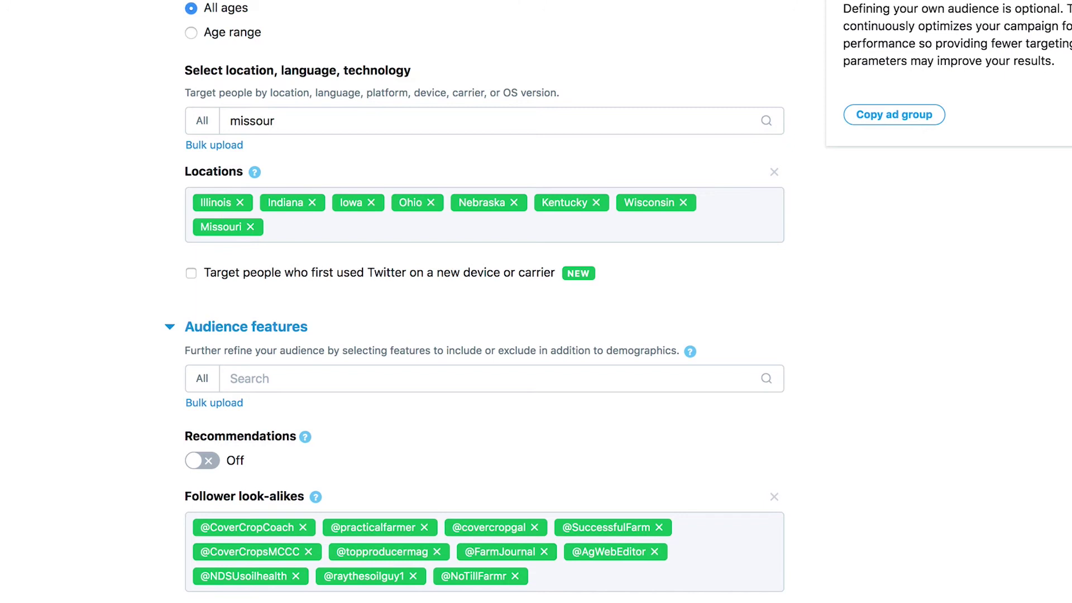
# Step: Proceed to the ad group's creatives and select the tweet starting "Facing a Prevent Plant situation?" for promotion
pyautogui.click(811, 88)
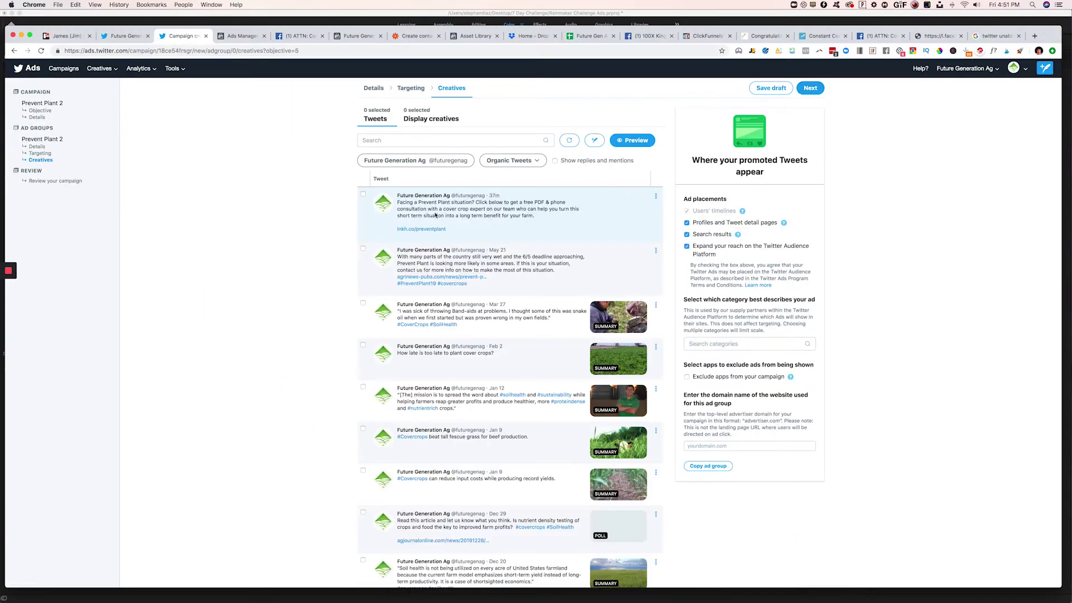
pyautogui.click(363, 194)
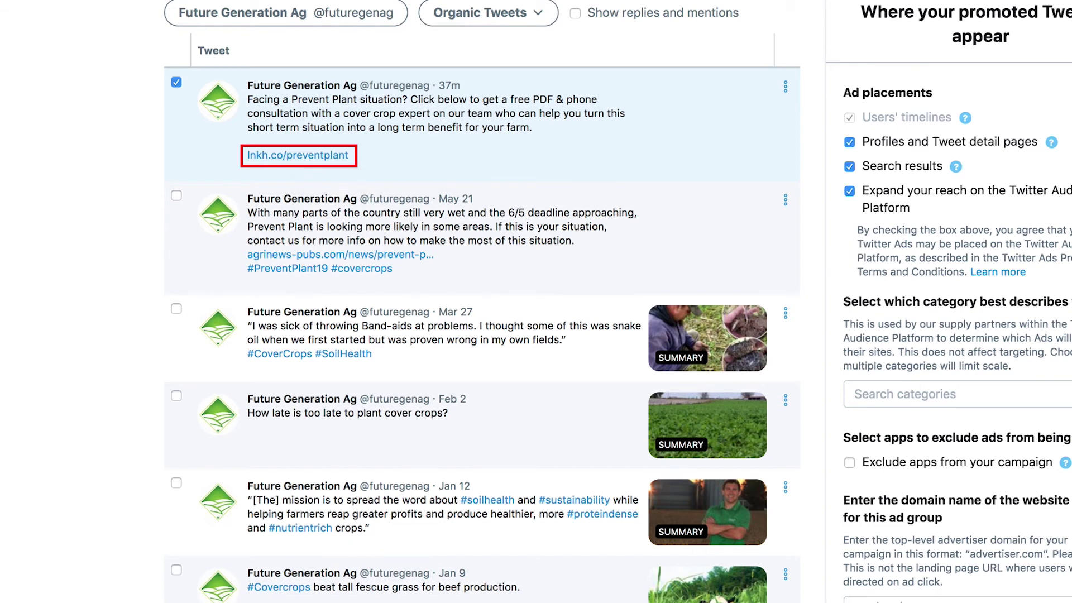
# Step: Open the tweet's lnkh.co/preventplant link and examine the Facebook post with its video and Learn More call to action
pyautogui.click(291, 156)
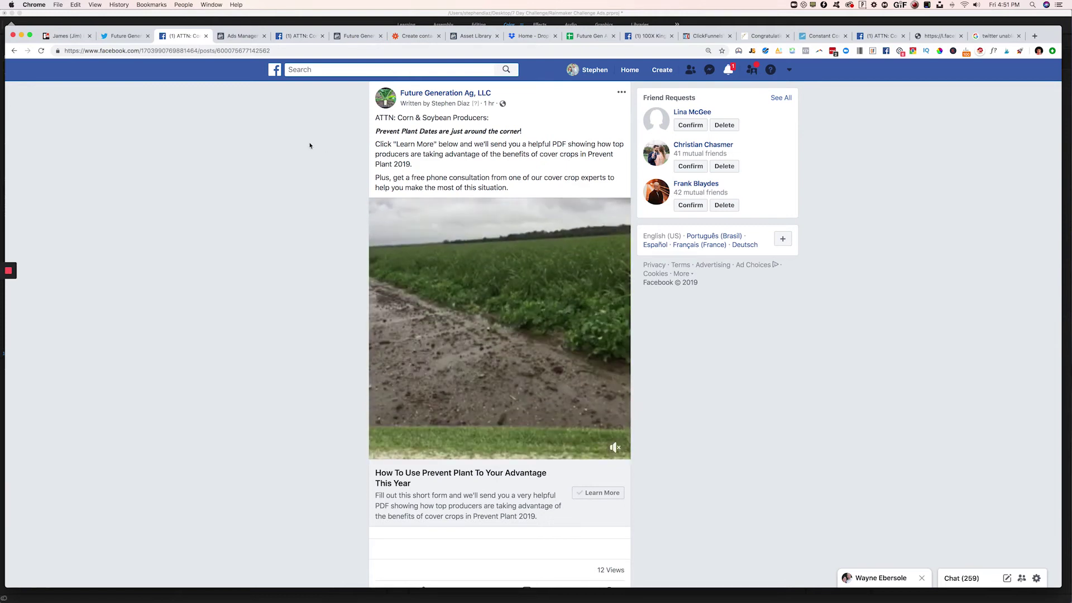
pyautogui.scroll(-3, 719, 383)
pyautogui.scroll(3, 721, 383)
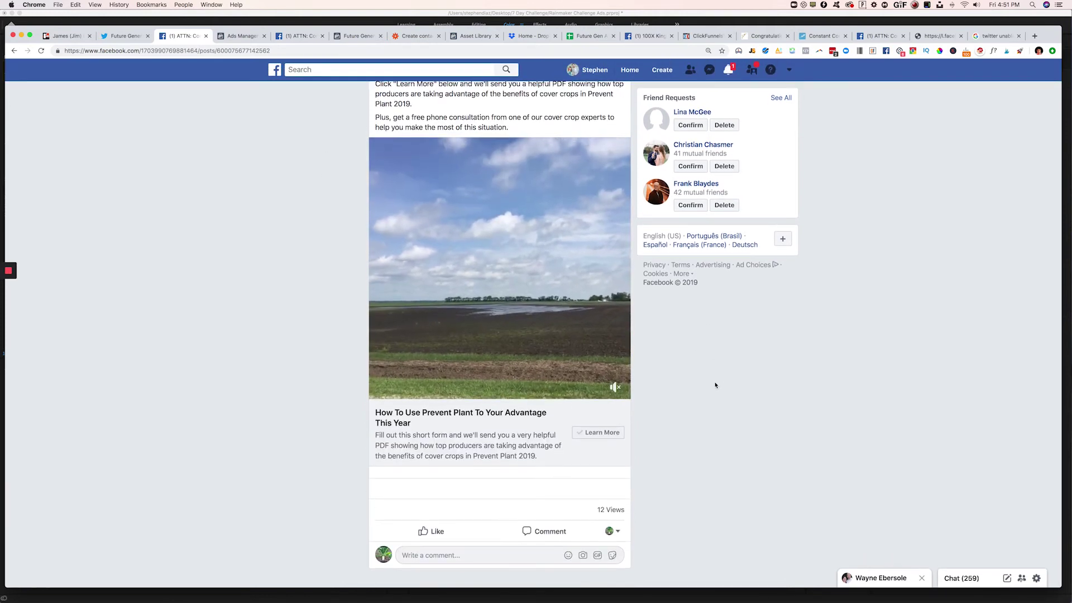
pyautogui.scroll(-3, 703, 371)
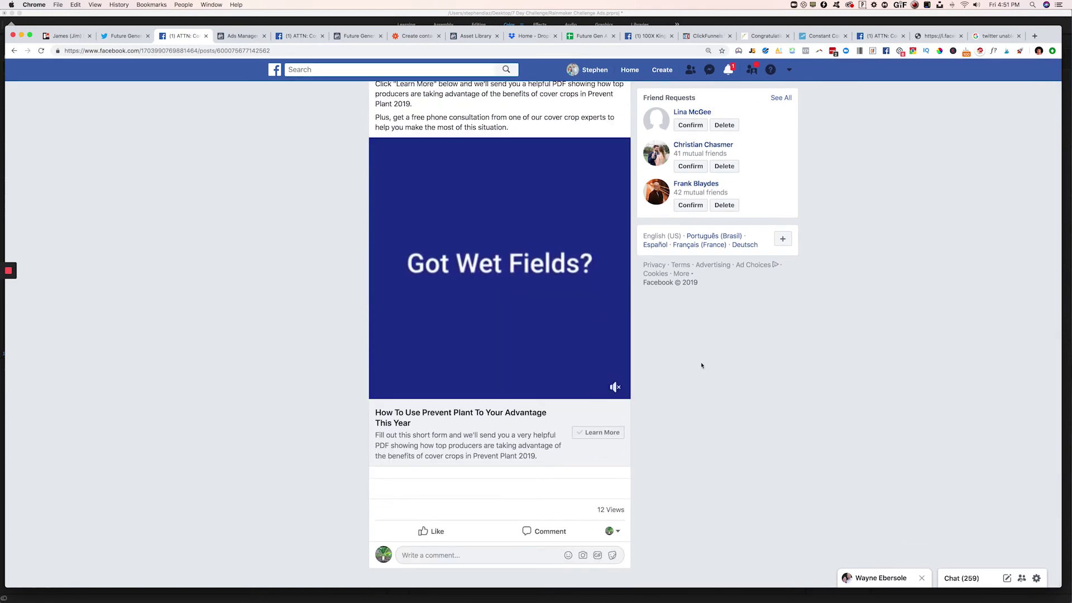
# Step: Switch between Future Generation Ag's Twitter profile and the Facebook post to compare the Prevent Plant tweet with its linked lead ad
pyautogui.click(117, 40)
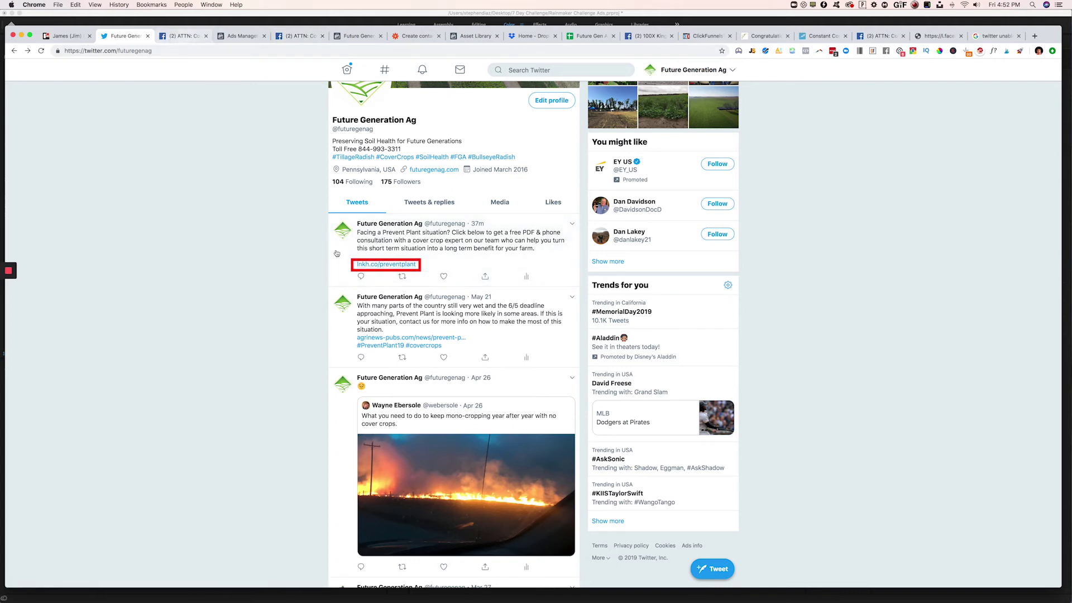
pyautogui.click(238, 37)
pyautogui.click(184, 37)
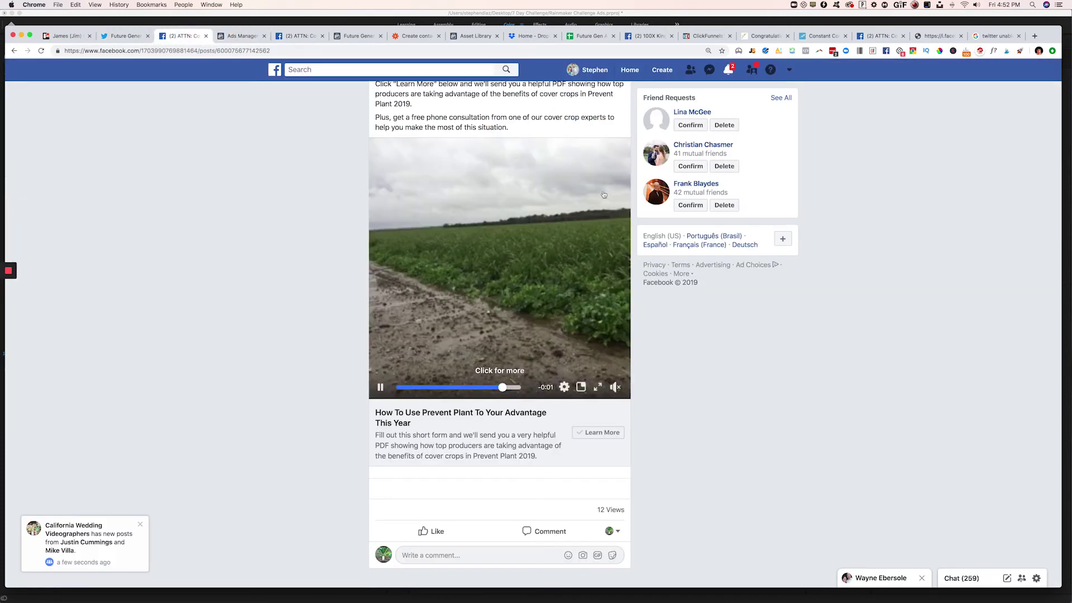
pyautogui.scroll(2, 558, 279)
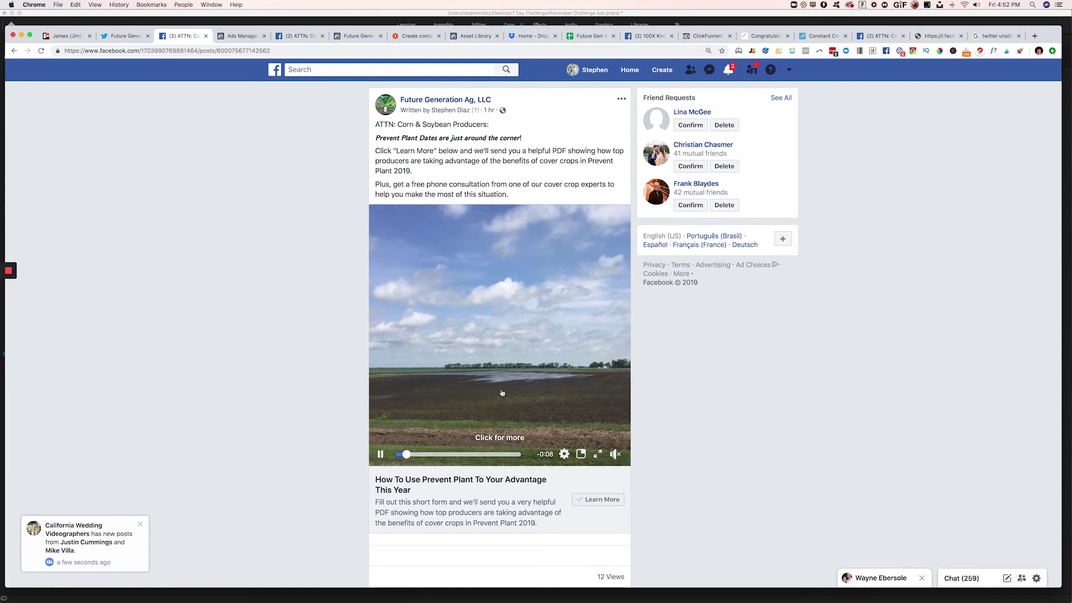
pyautogui.scroll(-2, 545, 279)
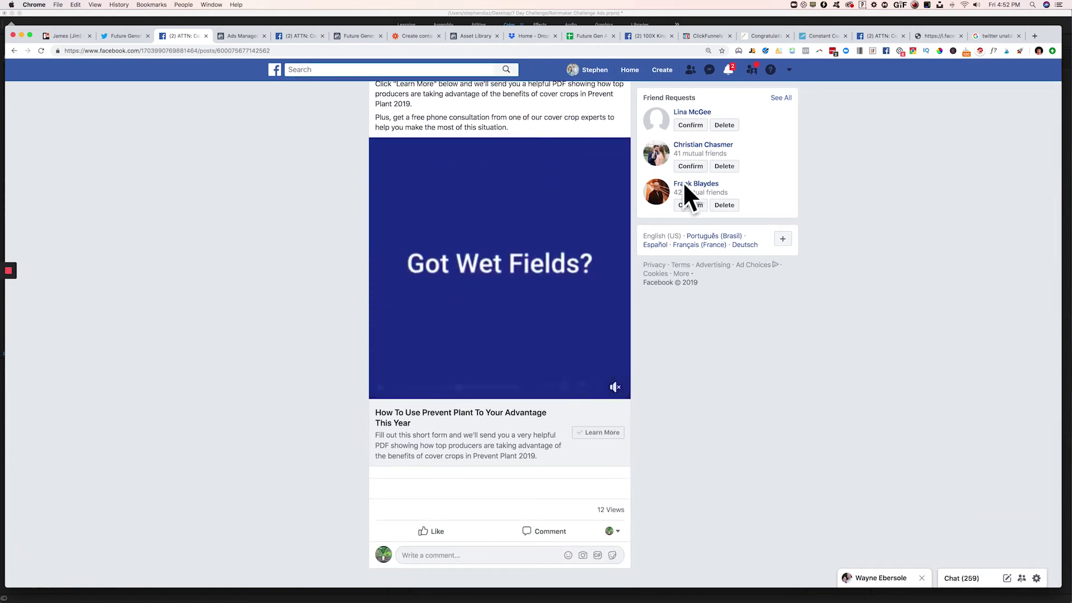
pyautogui.click(124, 35)
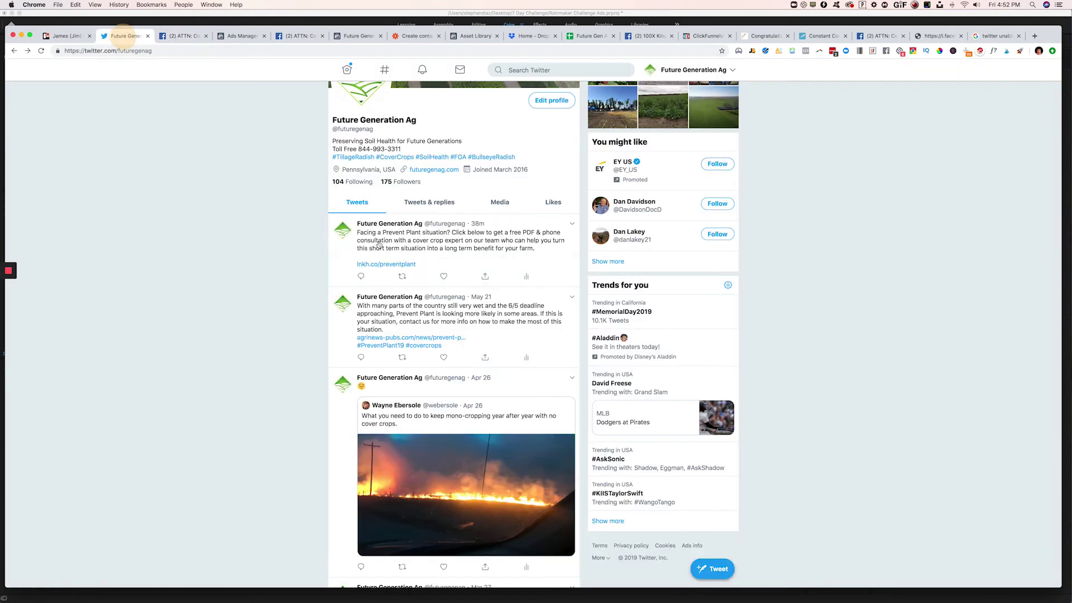